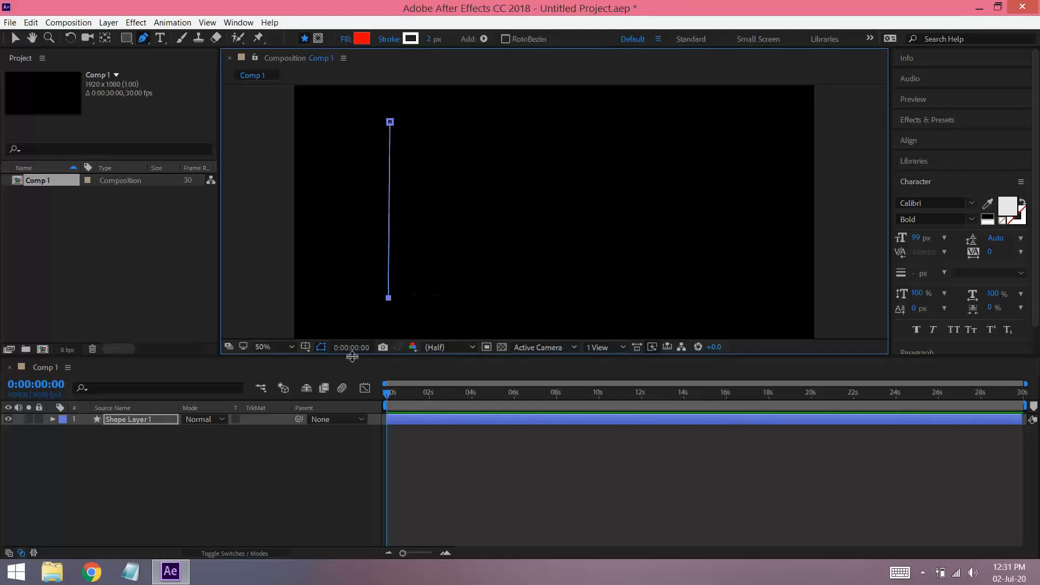
# - Delete the red fill from the vertical line's shape contents in Shape Layer 1
pyautogui.click(52, 419)
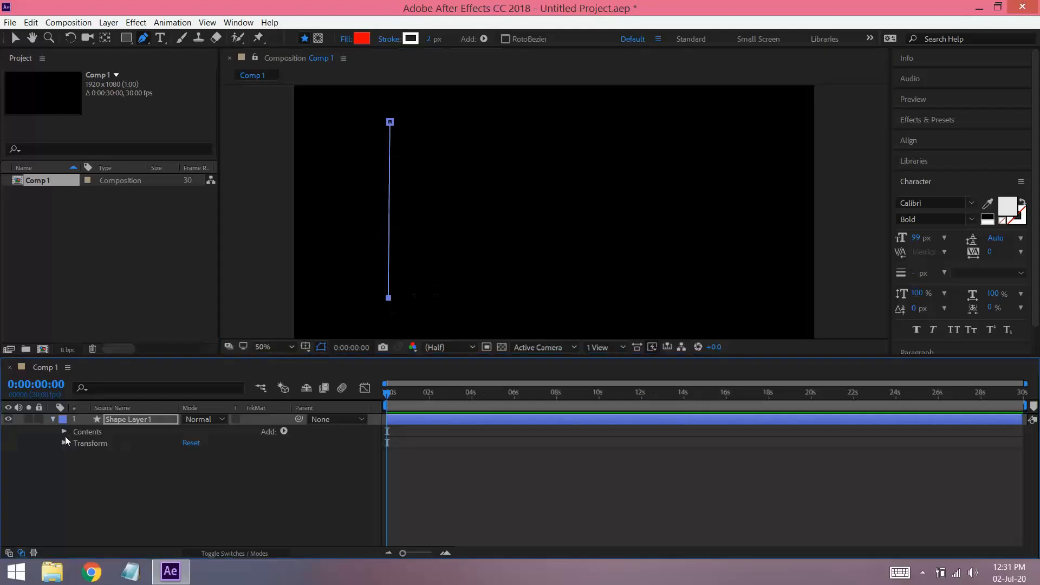
pyautogui.click(61, 433)
pyautogui.click(76, 443)
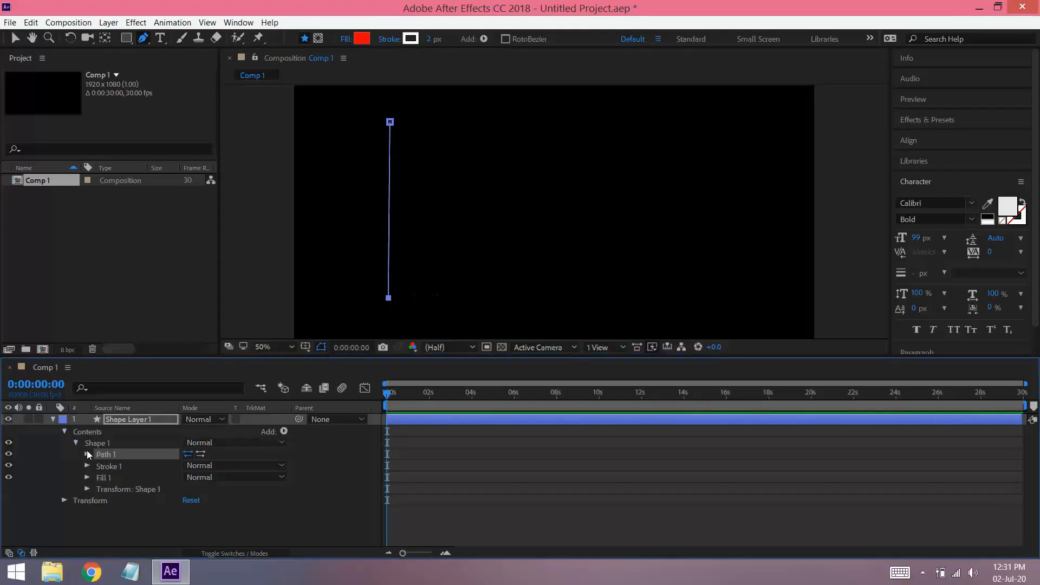
pyautogui.click(114, 479)
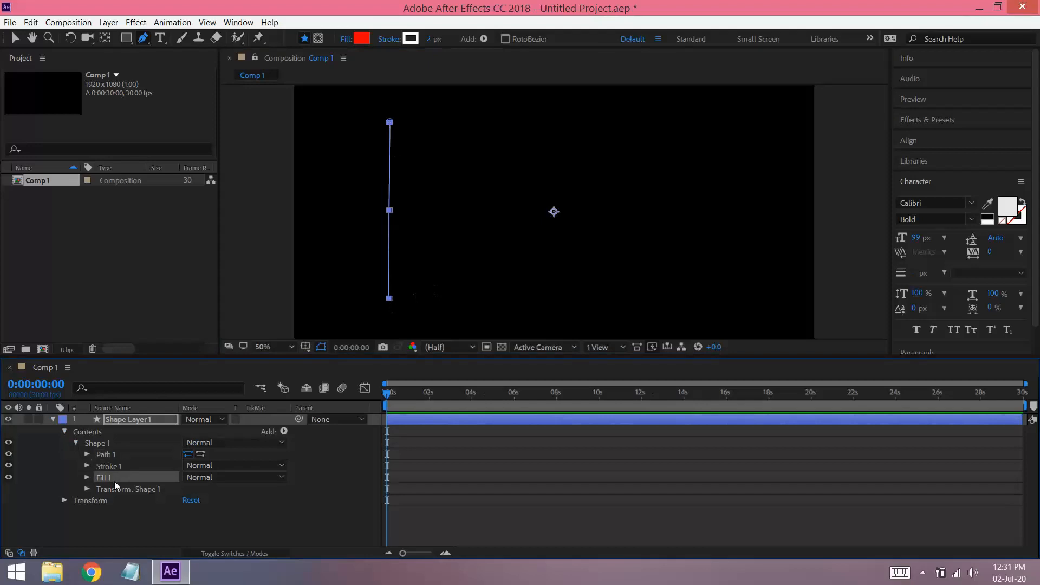
pyautogui.press('Delete')
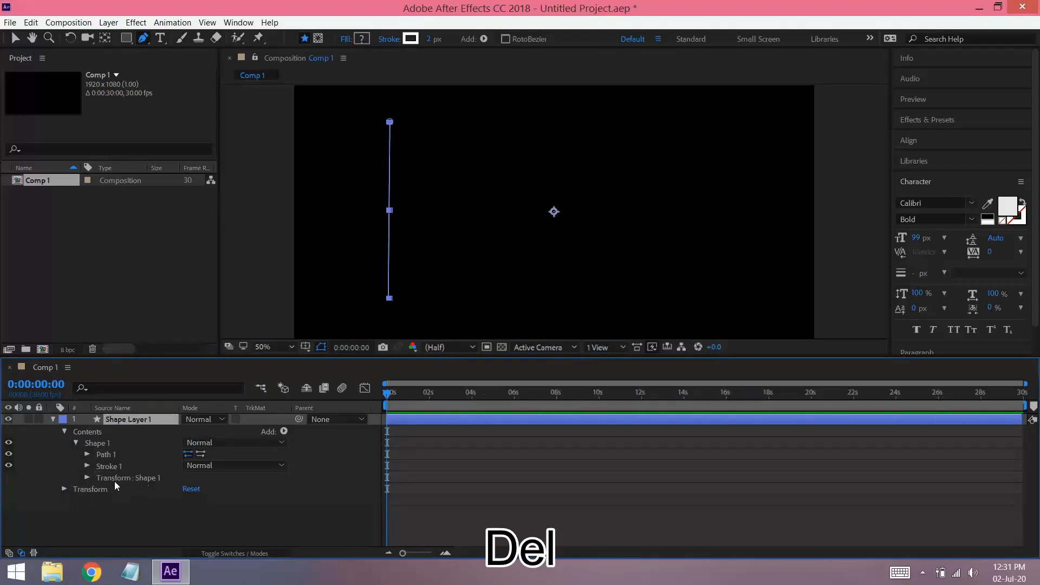
# - Set the line's stroke width to 20
pyautogui.click(87, 465)
pyautogui.click(187, 495)
pyautogui.write('20')
pyautogui.press('Return')
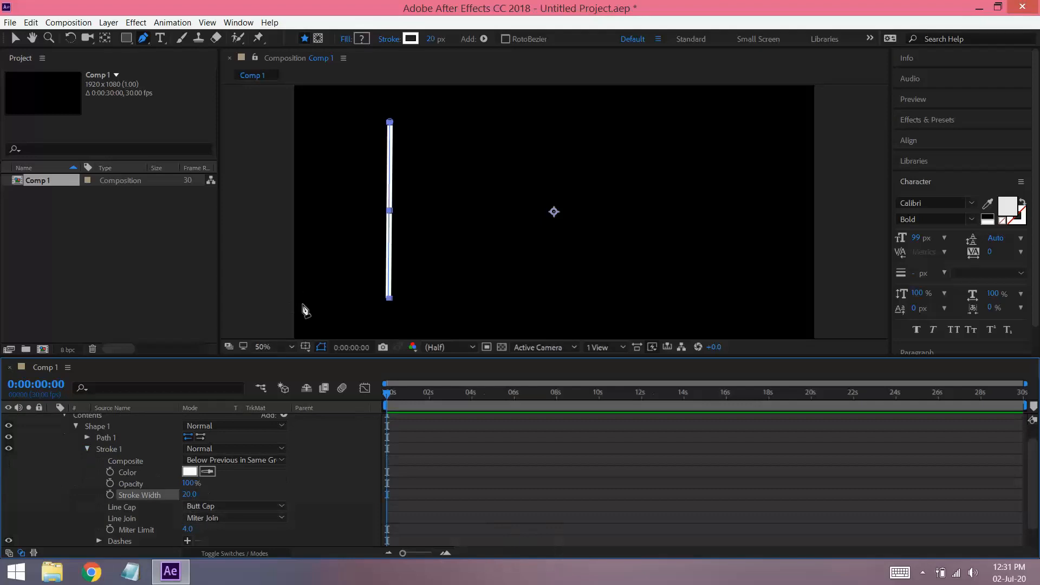
# - Add a Trim Paths operation to the contents of Shape Layer 1
pyautogui.click(63, 417)
pyautogui.click(284, 431)
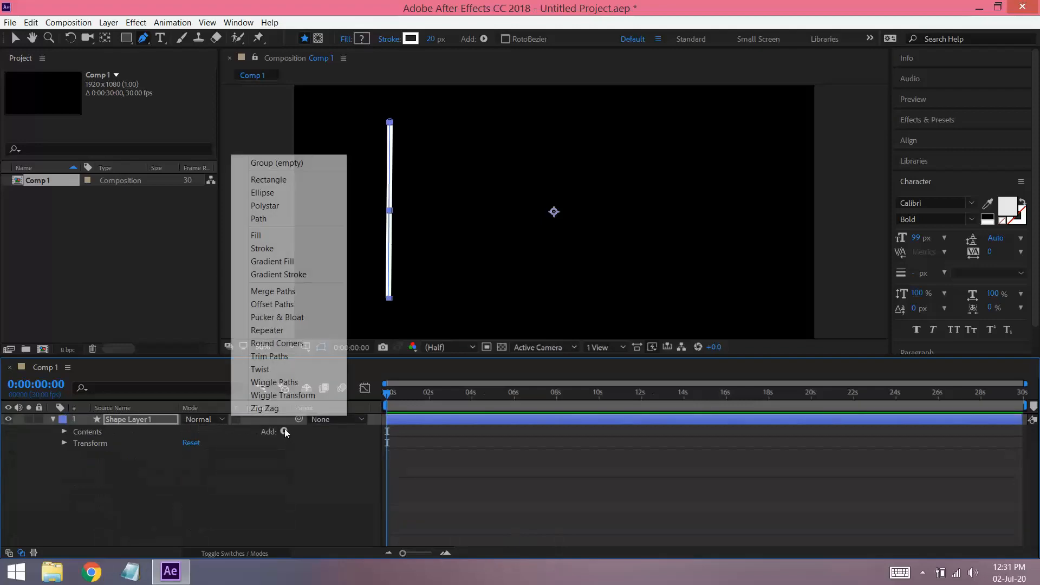
pyautogui.click(269, 357)
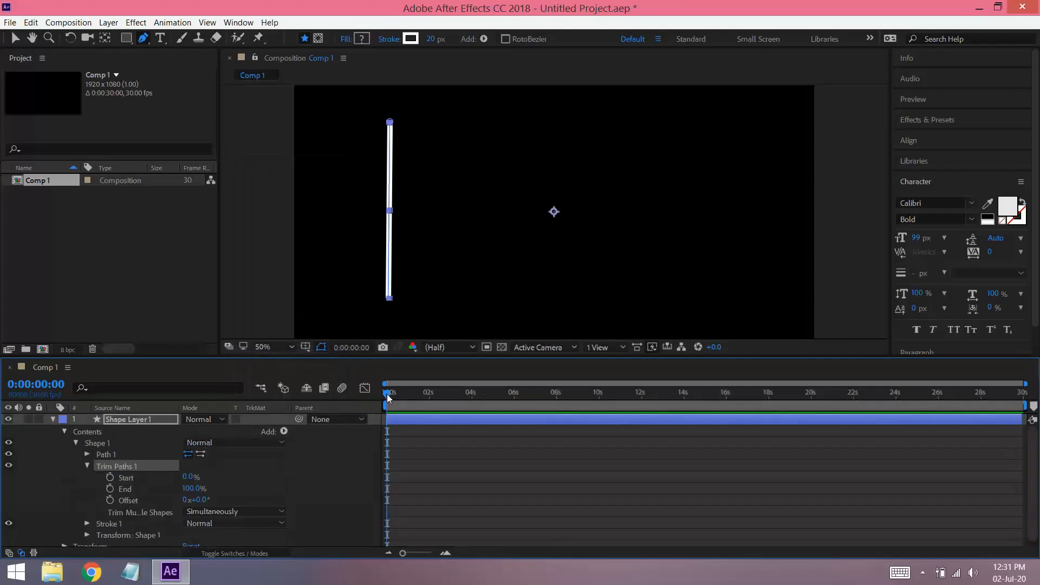
# - Keyframe the Trim Paths End at 0:00:00:00 and 0:00:00:25, and its Start at 0:00:00:25 and 0:00:01:22
pyautogui.click(110, 488)
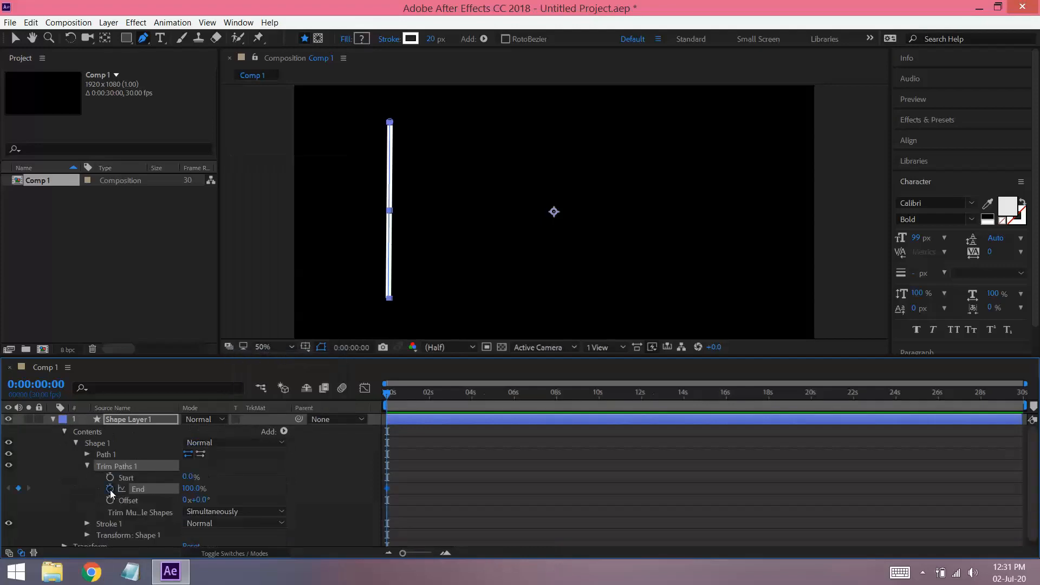
pyautogui.moveTo(385, 395); pyautogui.dragTo(404, 396)
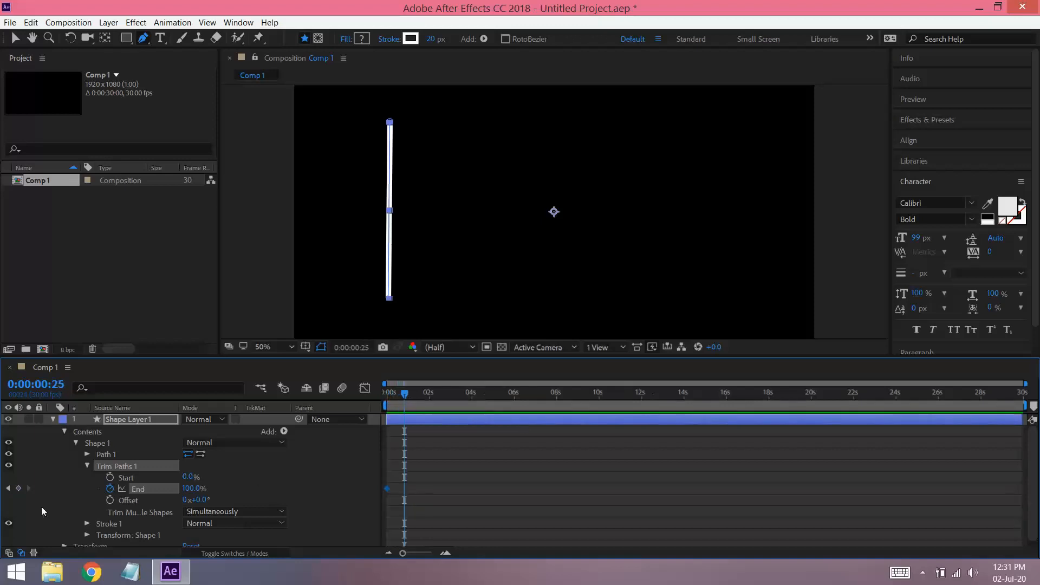
pyautogui.click(18, 488)
pyautogui.click(110, 478)
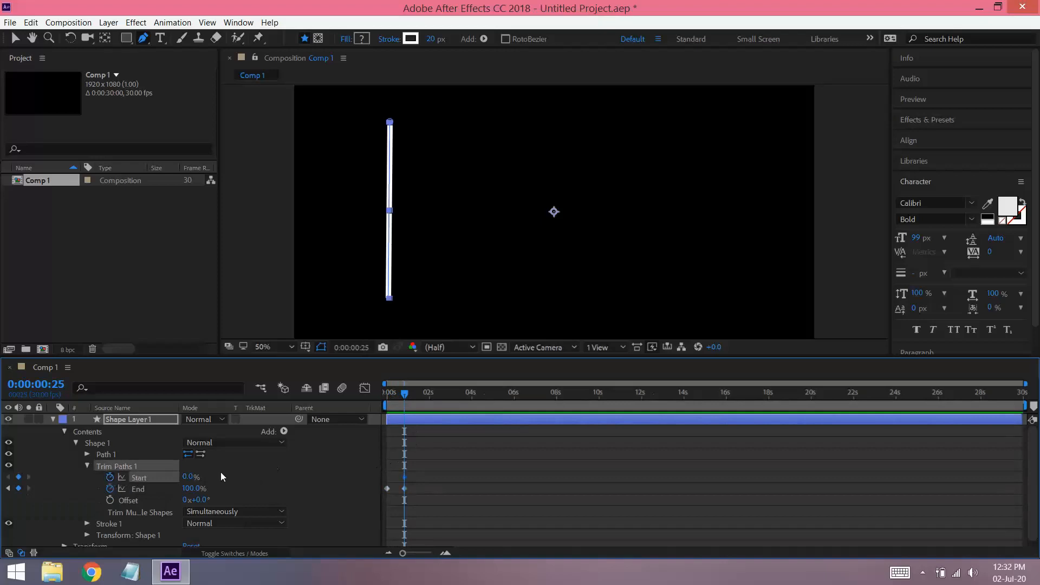
pyautogui.moveTo(405, 392); pyautogui.dragTo(423, 395)
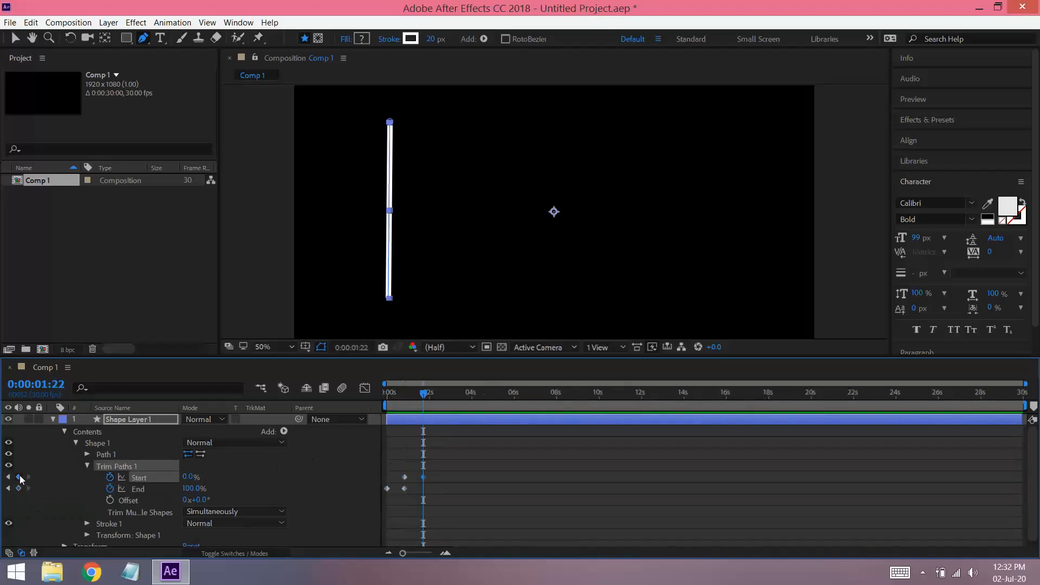
# - Set the Trim Paths End to 0% at 0:00:00:00
pyautogui.moveTo(423, 396); pyautogui.dragTo(387, 394)
pyautogui.click(187, 490)
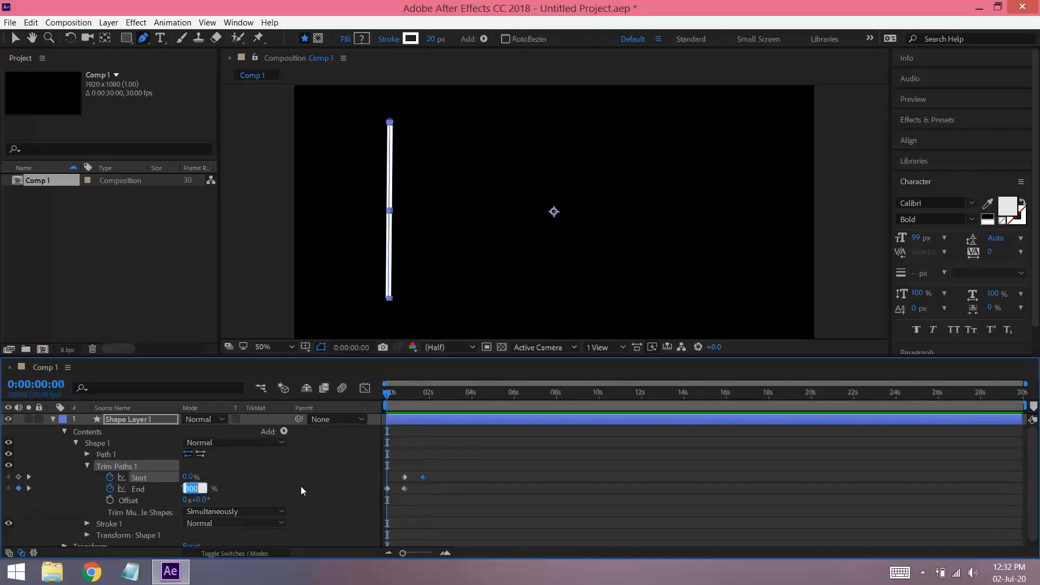
pyautogui.write('0')
pyautogui.press('Return')
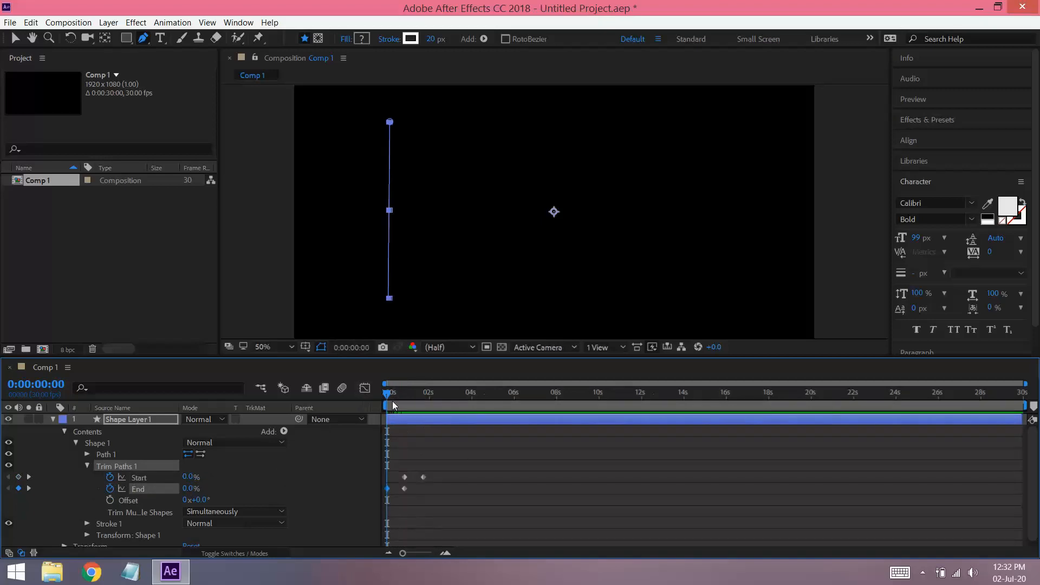
# - Set the Trim Paths Start to 100% at 0:00:01:22
pyautogui.moveTo(388, 397); pyautogui.dragTo(422, 401)
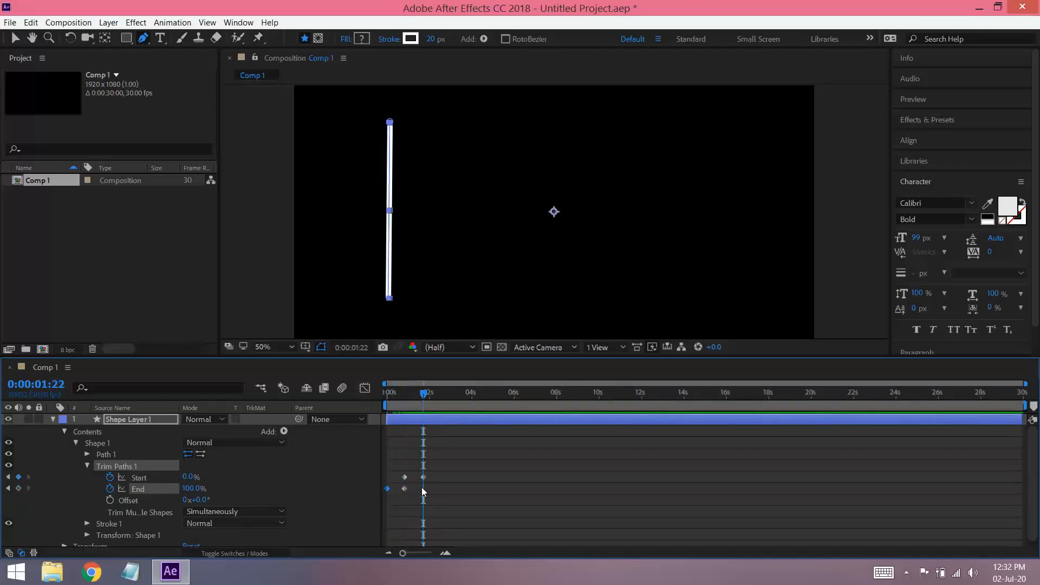
pyautogui.click(192, 477)
pyautogui.write('10')
pyautogui.press('Return')
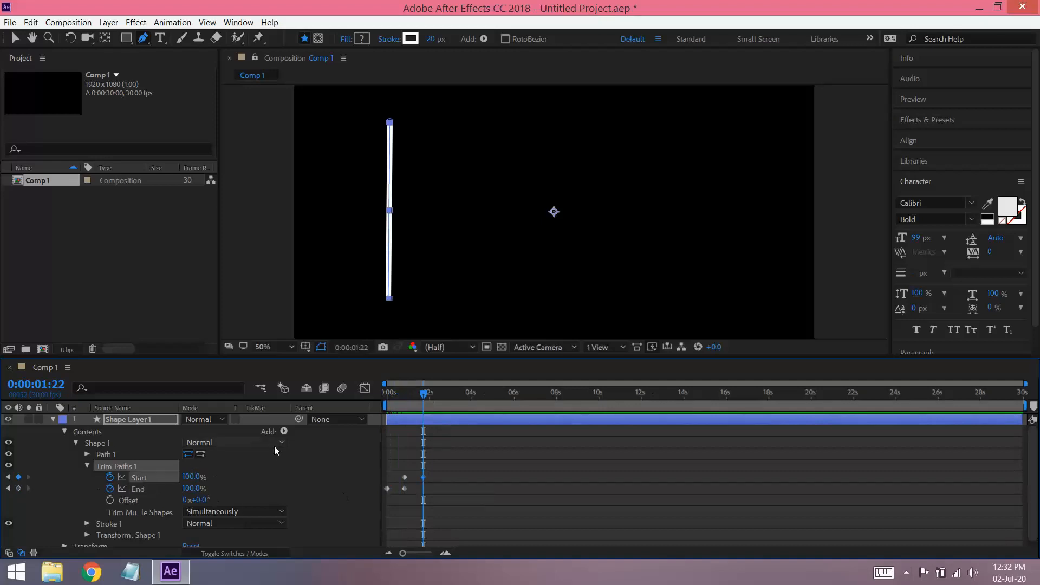
# - Preview the line's trim animation twice from the start of the composition
pyautogui.press('Home')
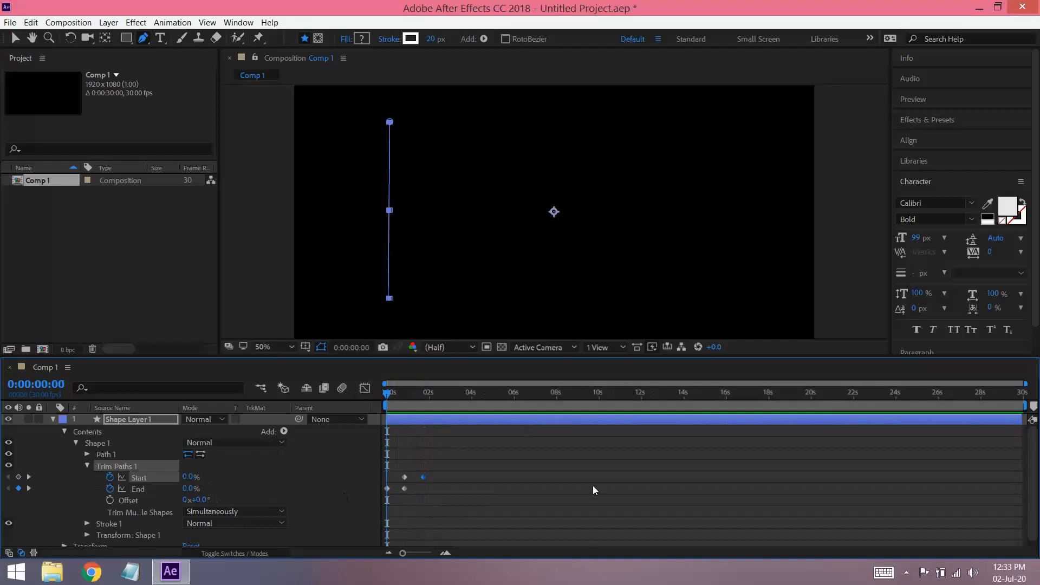
pyautogui.press('space')
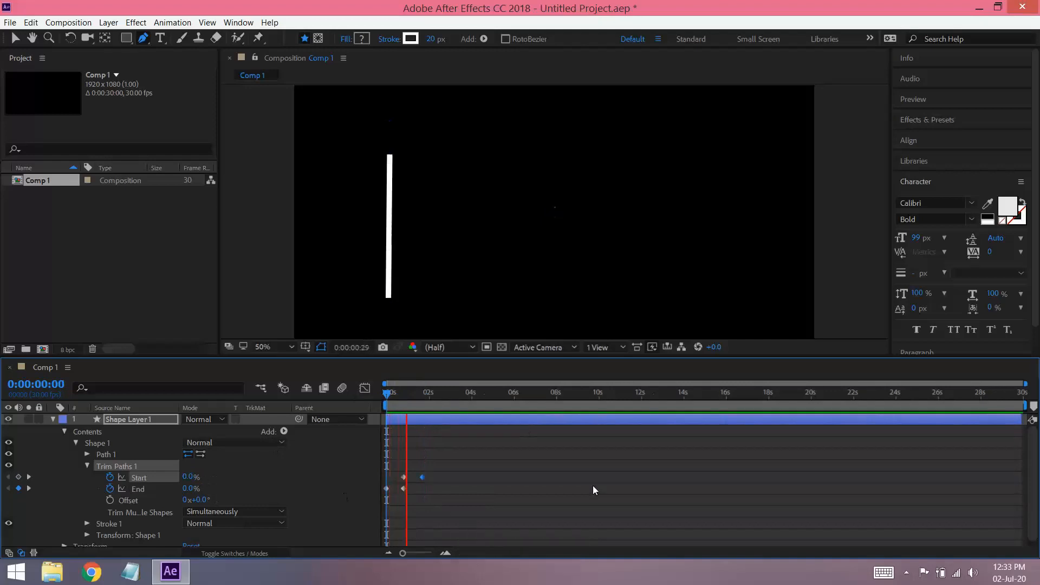
pyautogui.press('space')
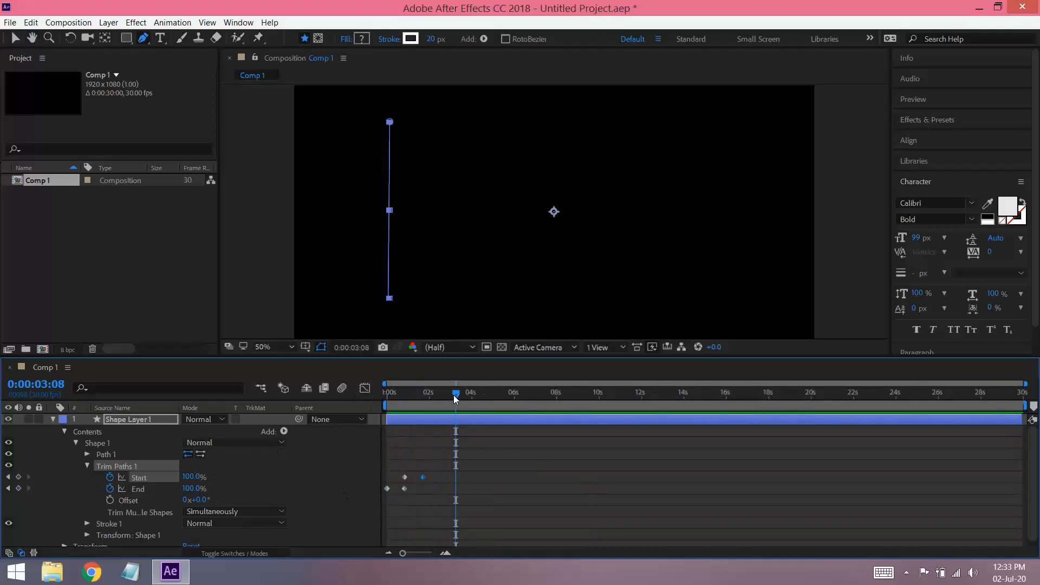
pyautogui.moveTo(454, 394); pyautogui.dragTo(340, 393)
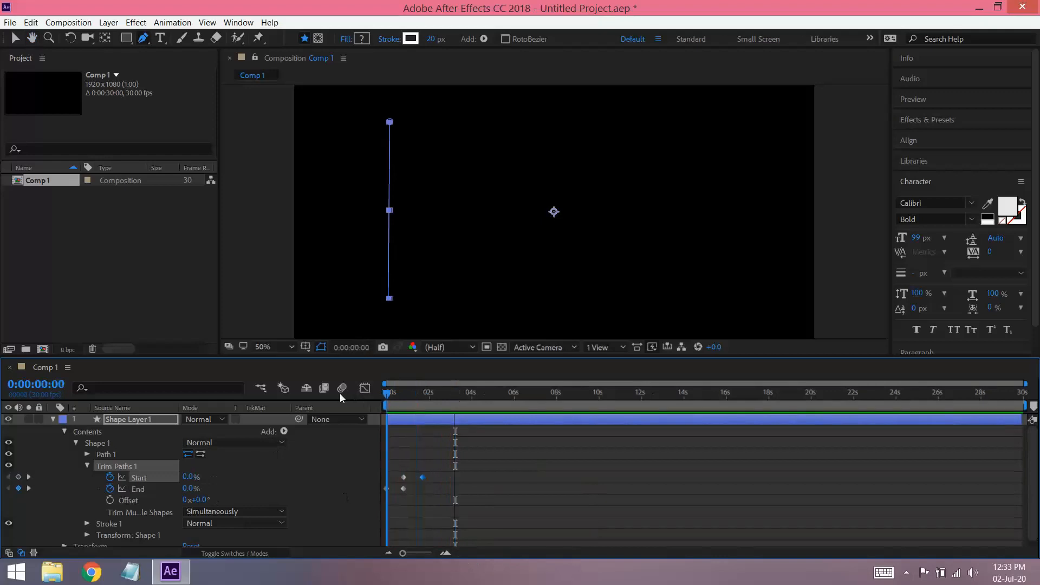
pyautogui.press('space')
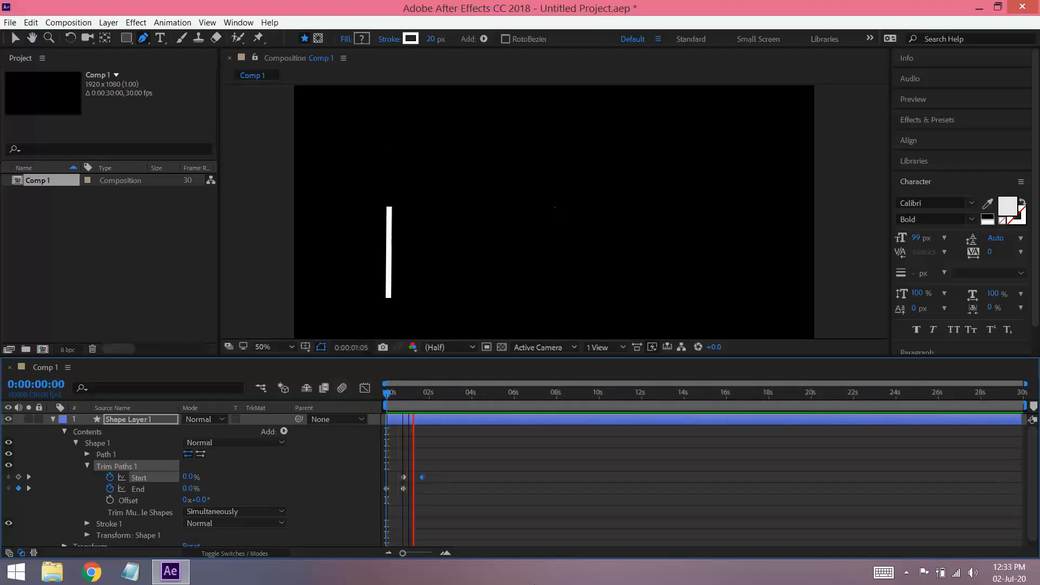
pyautogui.press('space')
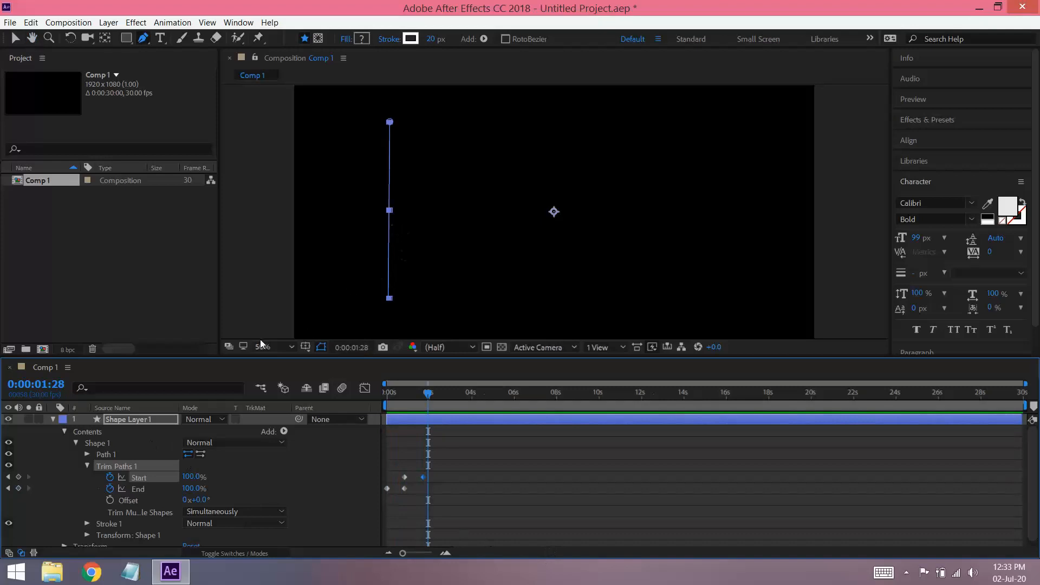
# - Show only the keyframed properties of Shape Layer 1 and, at frame 24, center its anchor point on the line
pyautogui.click(113, 421)
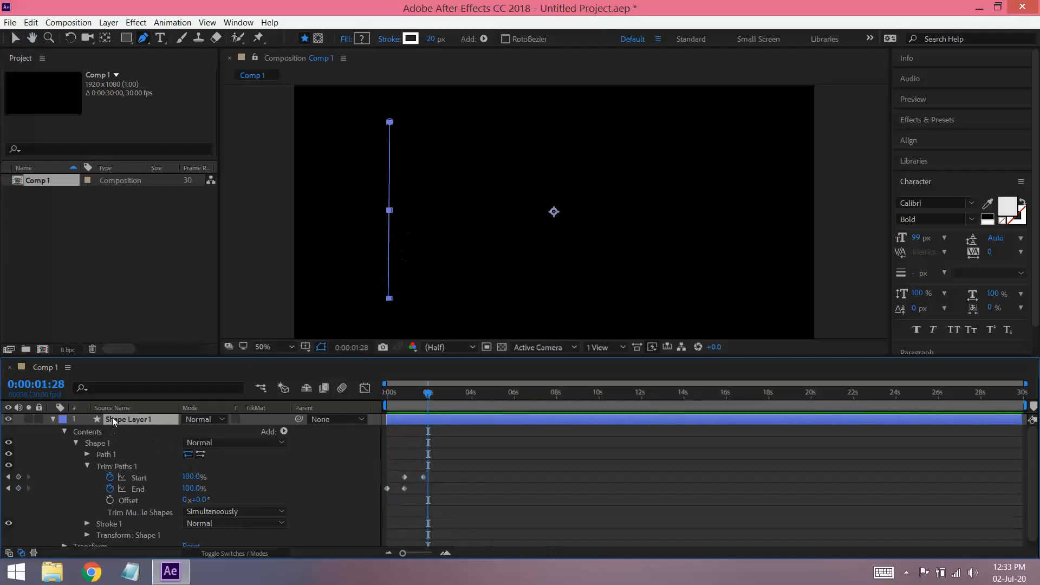
pyautogui.press('u')
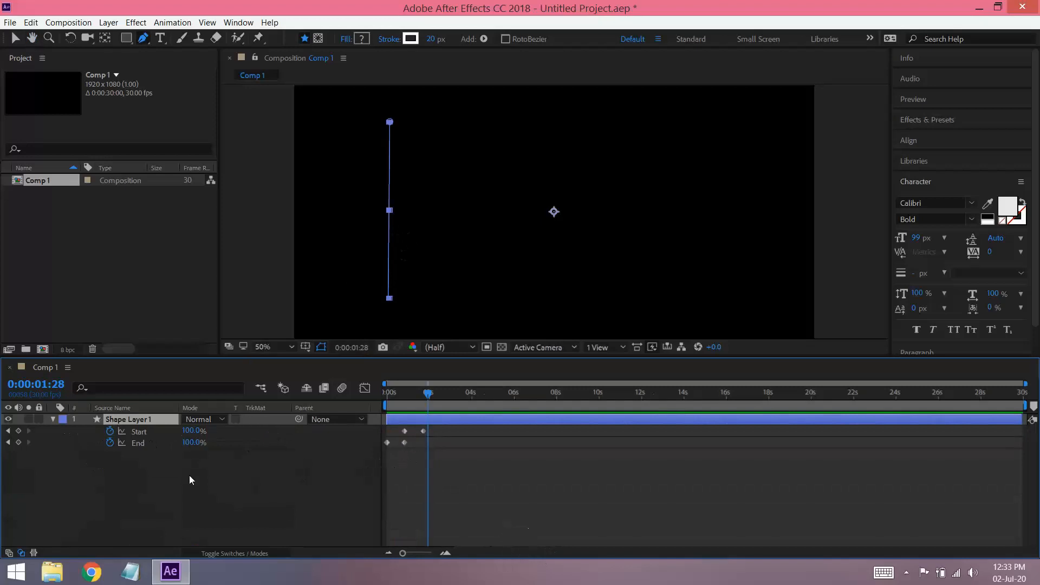
pyautogui.press('v')
pyautogui.click(404, 394)
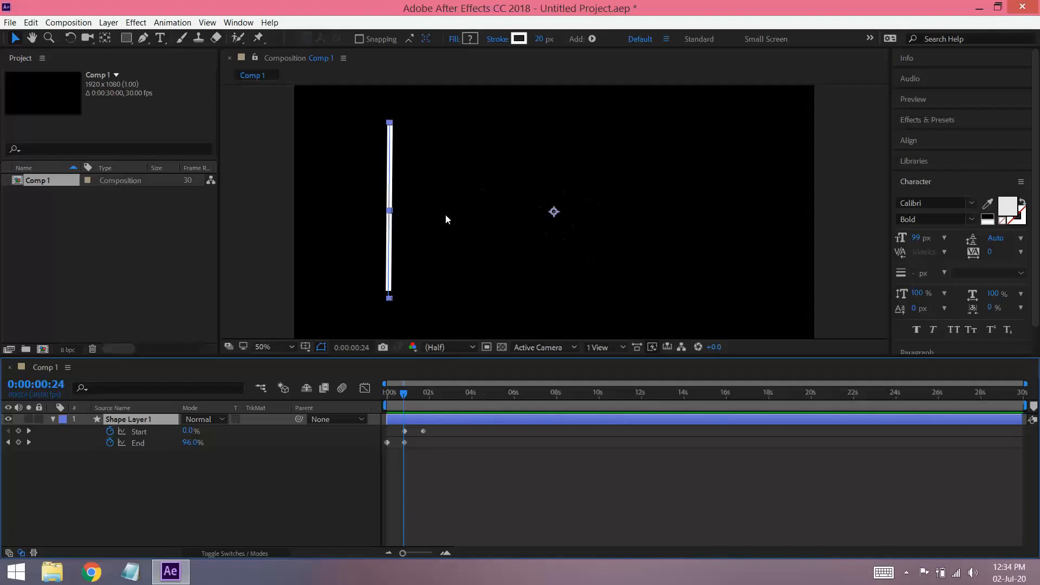
pyautogui.hotkey('ctrl', 'alt', 'Home')
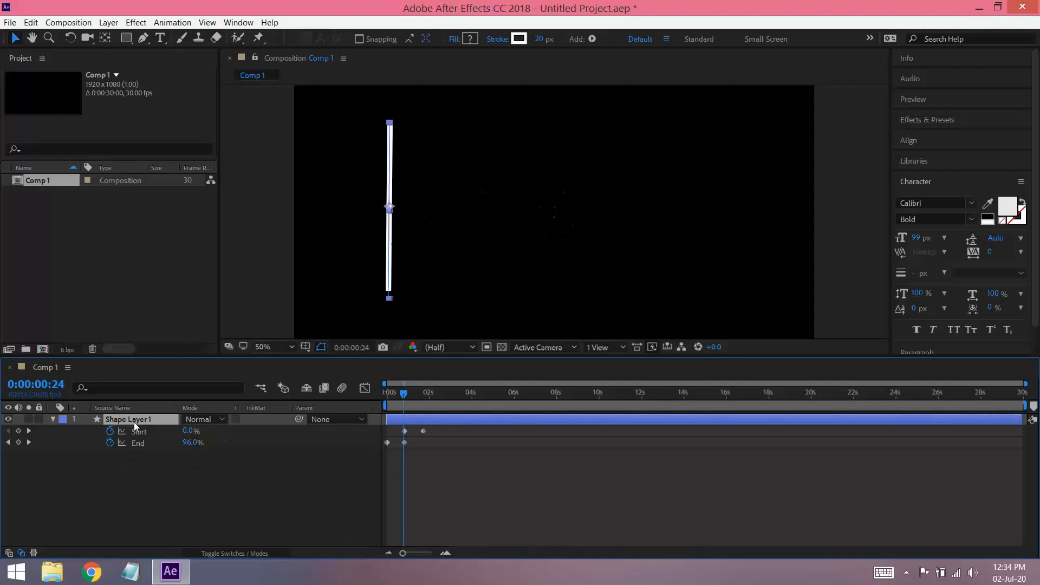
# - Create three duplicates of the line layer and space them roughly evenly to the right of the original line
pyautogui.hotkey('ctrl', 'd')
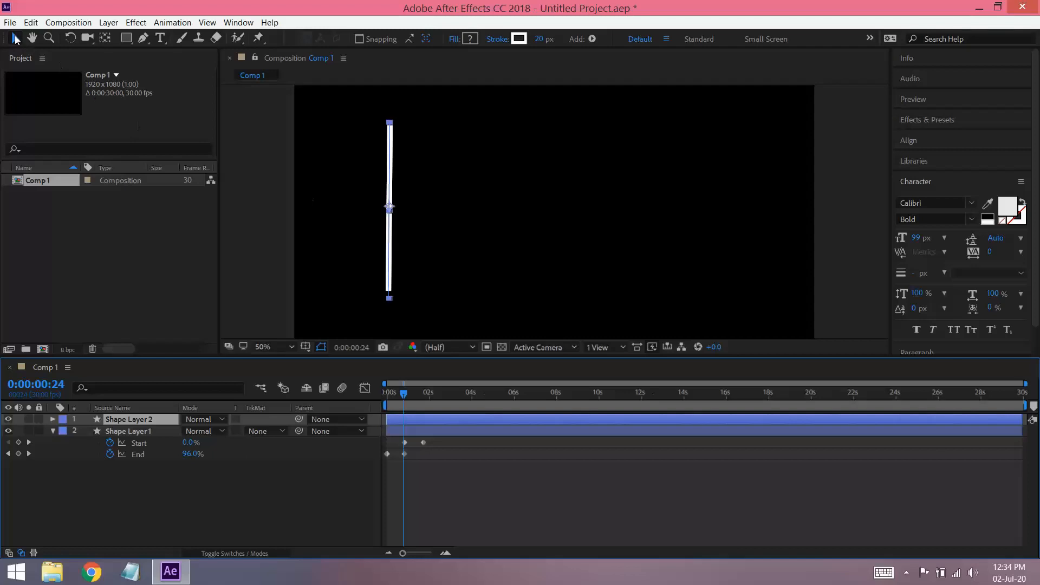
pyautogui.moveTo(389, 219); pyautogui.dragTo(558, 216)
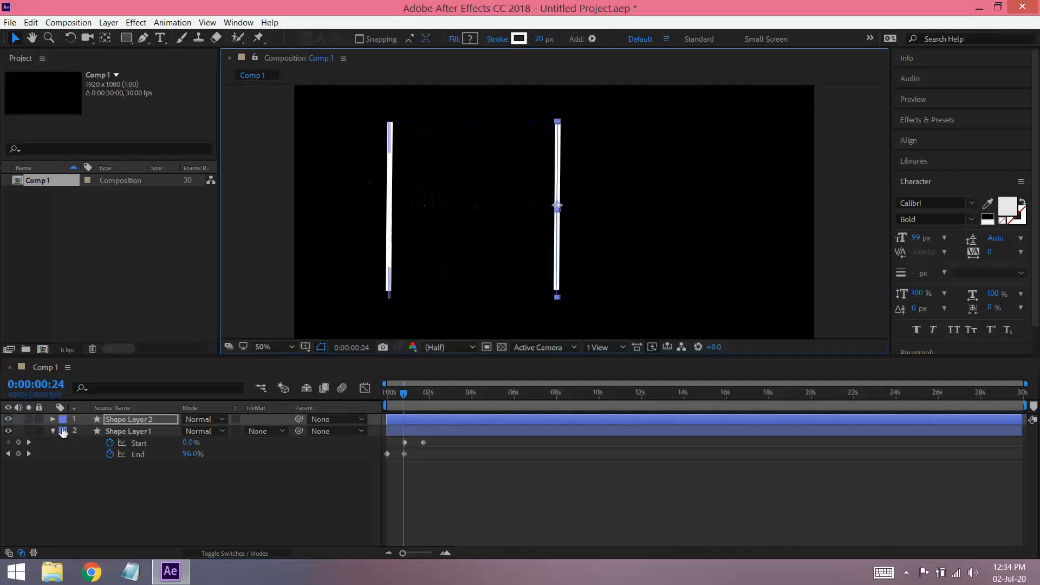
pyautogui.click(119, 422)
pyautogui.hotkey('ctrl', 'd')
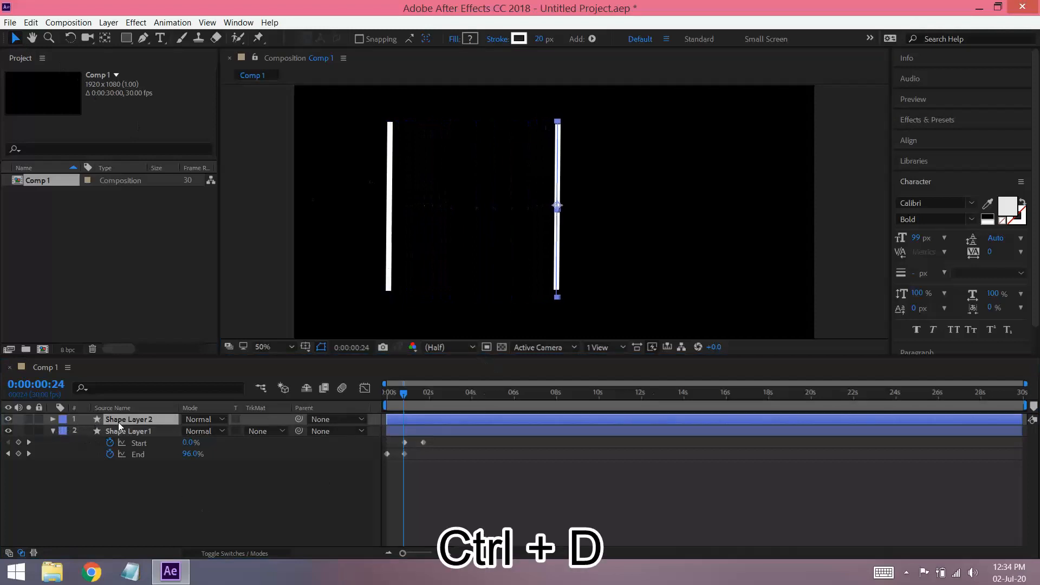
pyautogui.hotkey('ctrl', 'd')
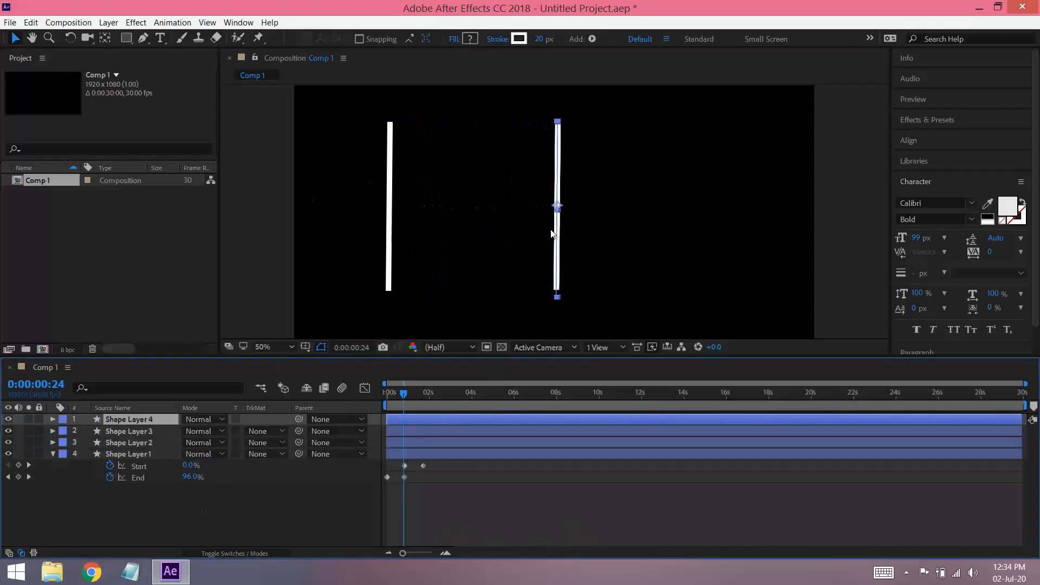
pyautogui.moveTo(560, 217); pyautogui.dragTo(451, 217)
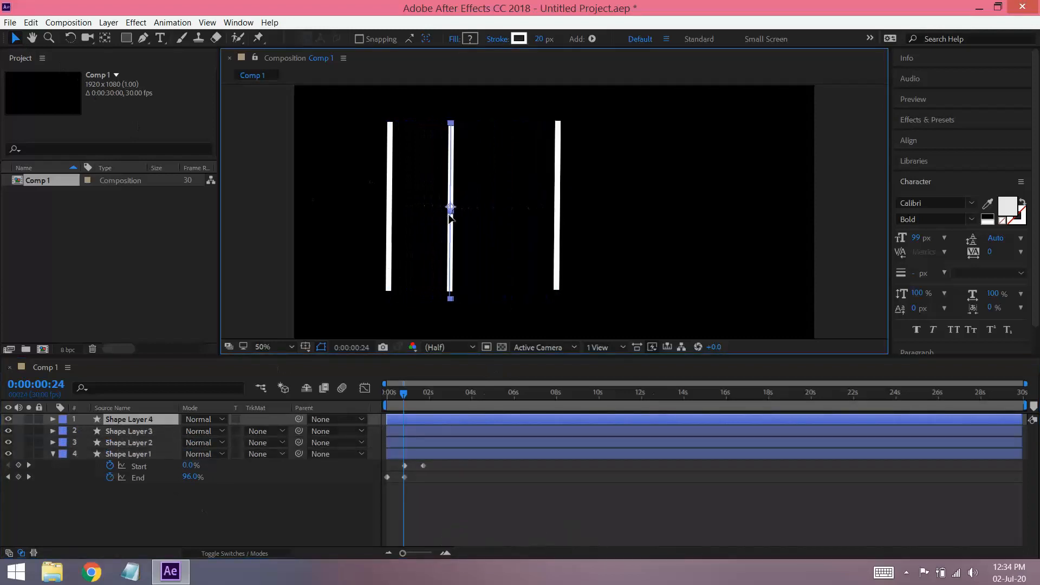
pyautogui.click(561, 215)
pyautogui.moveTo(557, 219); pyautogui.dragTo(496, 218)
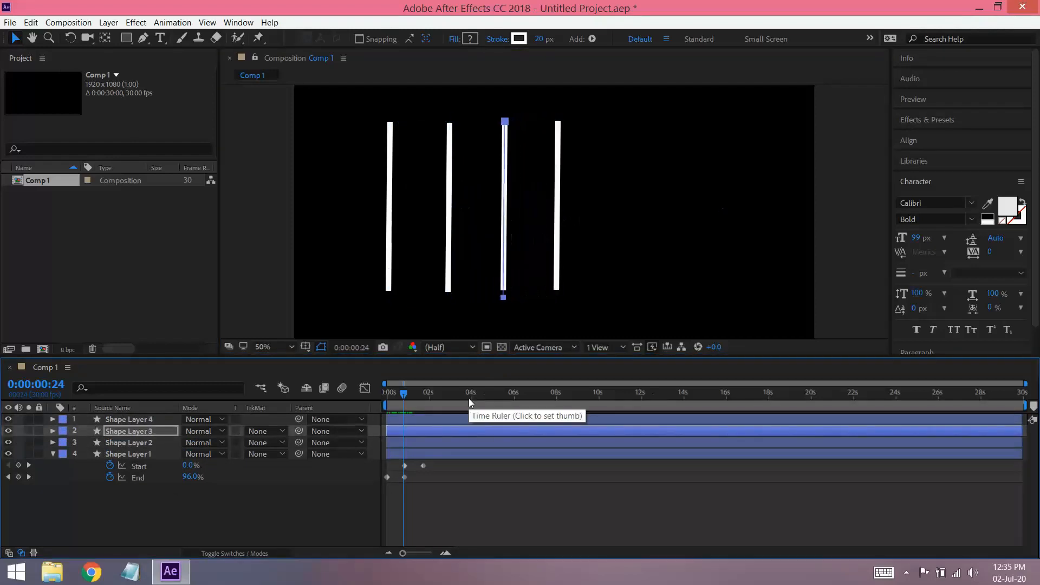
# - Preview the animation of all four lines from the start of the composition
pyautogui.moveTo(402, 394); pyautogui.dragTo(373, 394)
pyautogui.press('space')
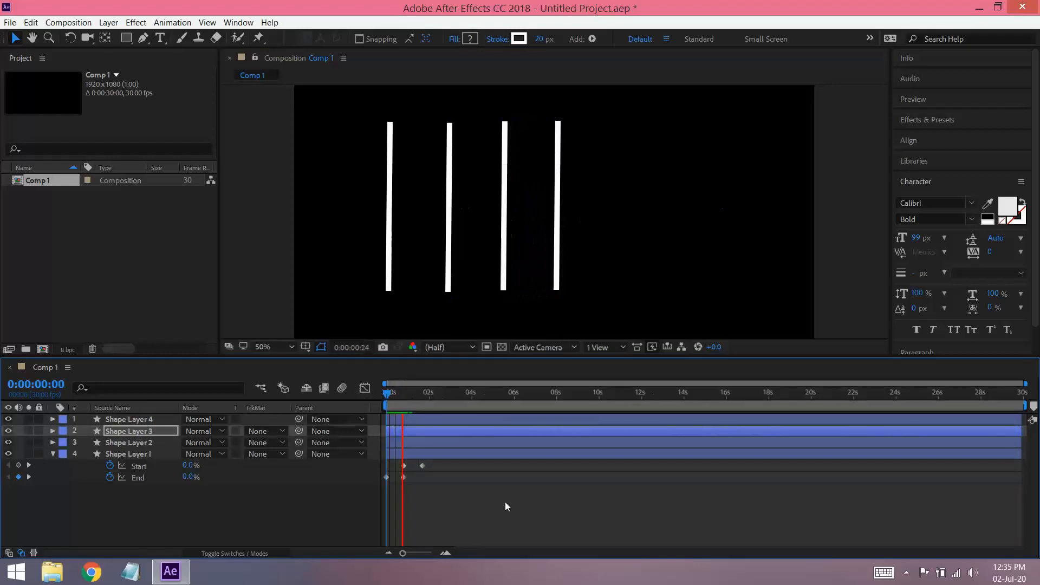
pyautogui.press('space')
# - Rotate the rightmost line, Shape Layer 2, by 180° and scrub the timeline to check it
pyautogui.moveTo(446, 397); pyautogui.dragTo(403, 395)
pyautogui.click(560, 202)
pyautogui.click(177, 446)
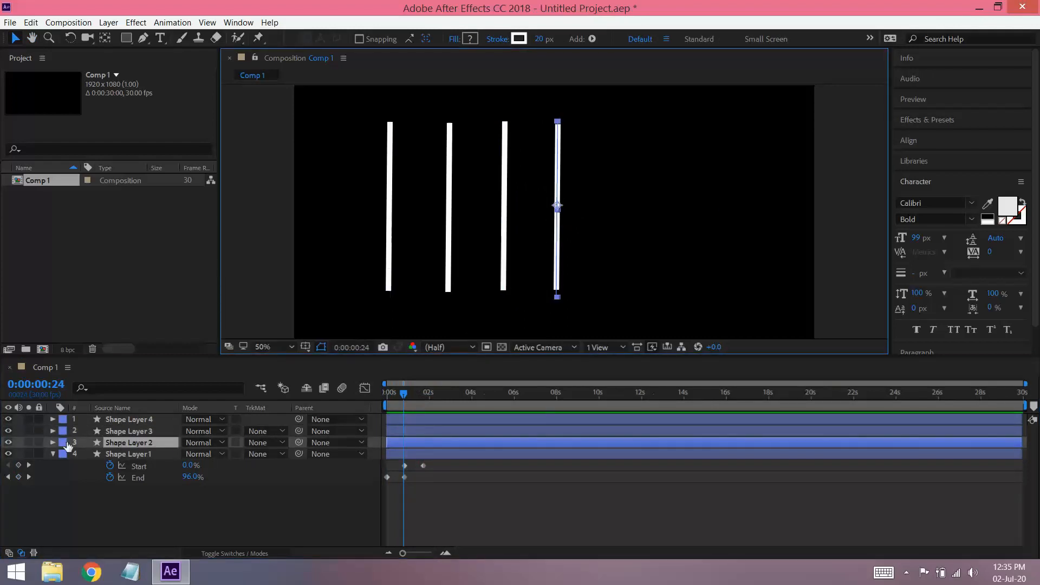
pyautogui.press('r')
pyautogui.click(196, 454)
pyautogui.write('180')
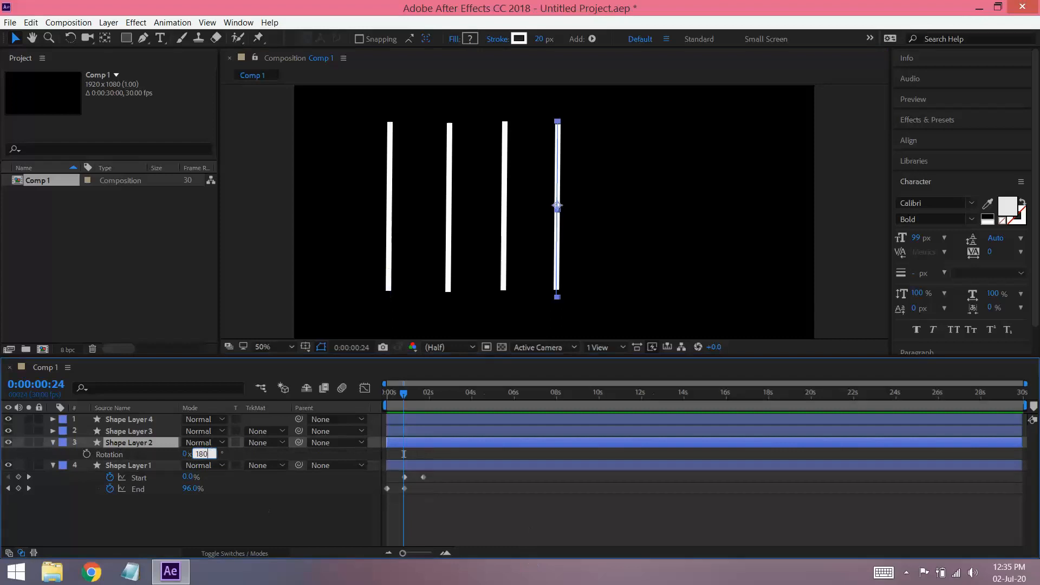
pyautogui.press('Return')
pyautogui.moveTo(404, 394)
pyautogui.mouseDown()
pyautogui.moveTo(378, 394)
pyautogui.moveTo(428, 392)
pyautogui.moveTo(405, 395)
pyautogui.mouseUp()
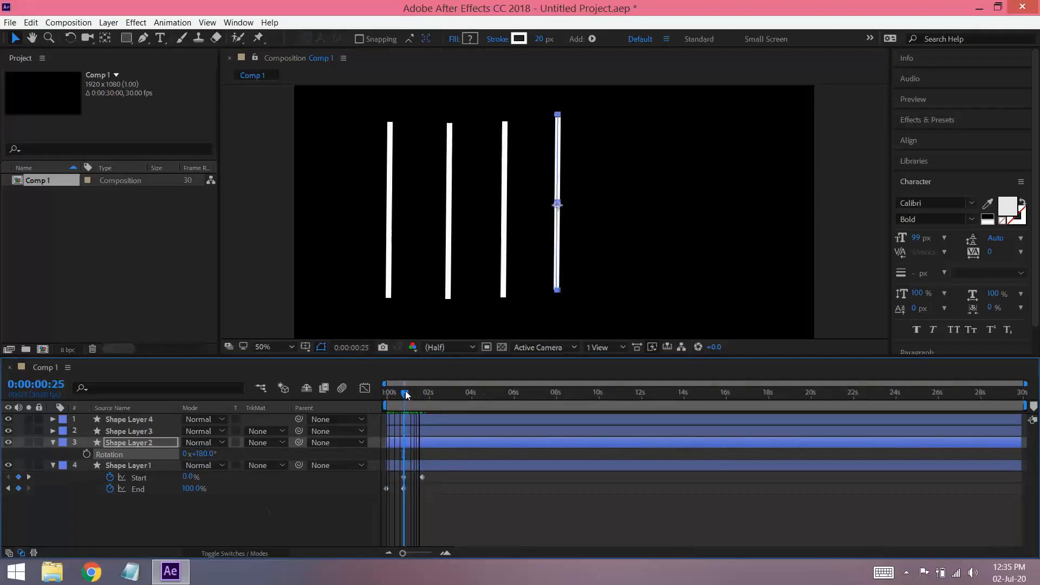
# - Rotate the second line, Shape Layer 4, by 90° so it lies horizontally
pyautogui.click(450, 204)
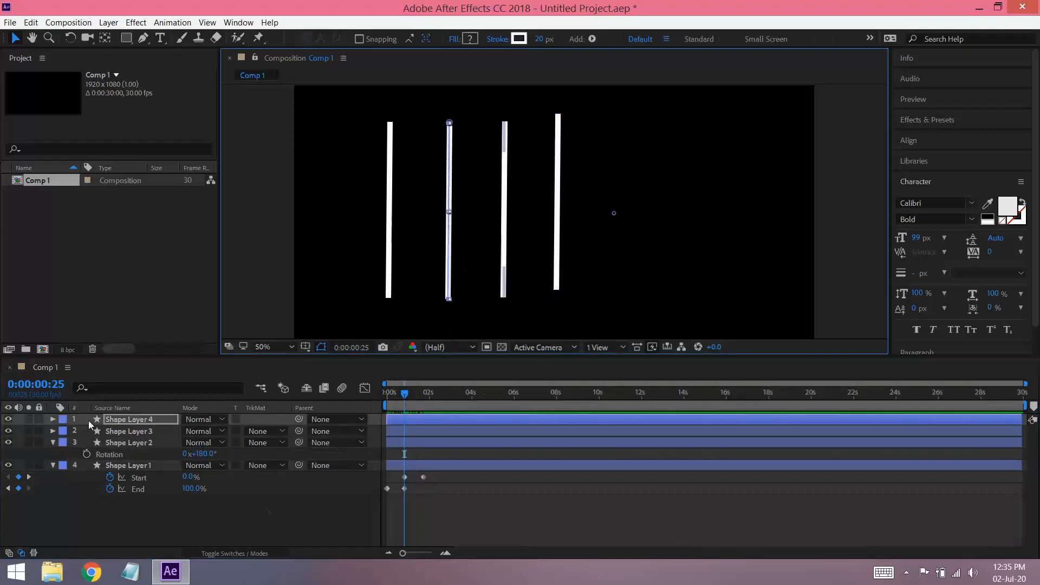
pyautogui.press('r')
pyautogui.press('r')
pyautogui.click(198, 431)
pyautogui.write('90')
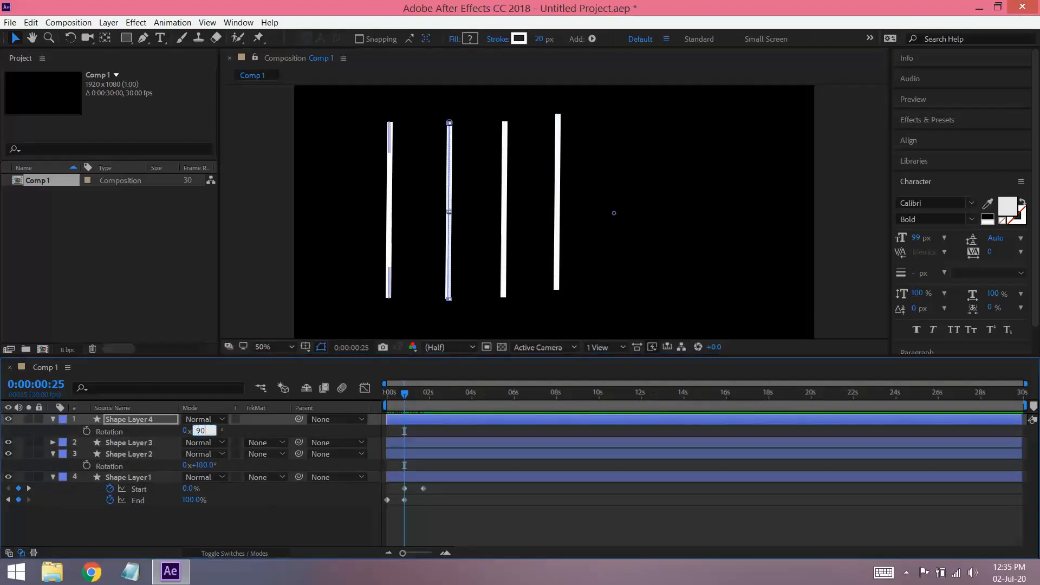
pyautogui.press('Return')
# - Rotate the third line, Shape Layer 3, by -90°
pyautogui.click(116, 443)
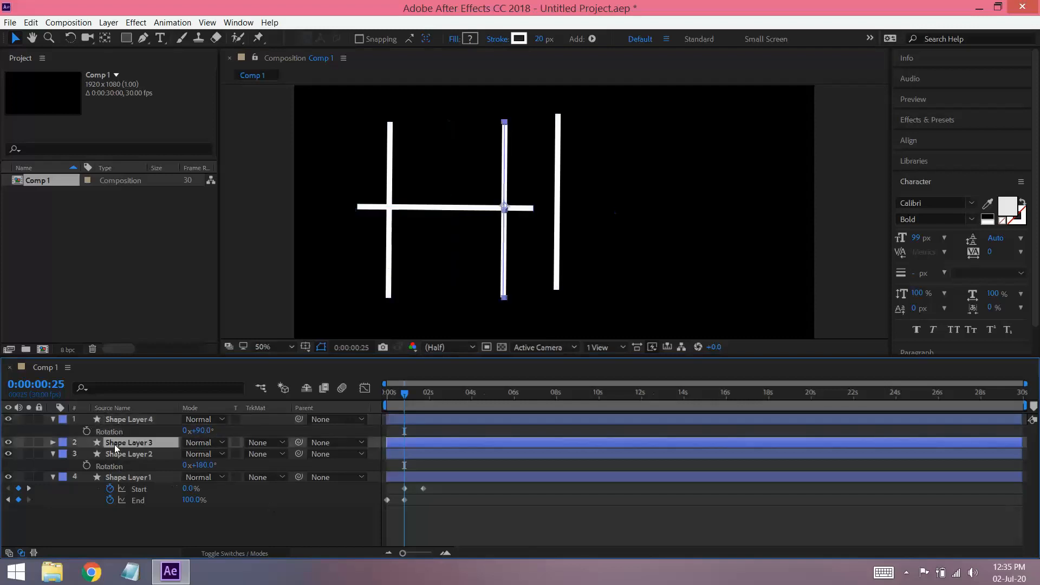
pyautogui.press('r')
pyautogui.click(201, 454)
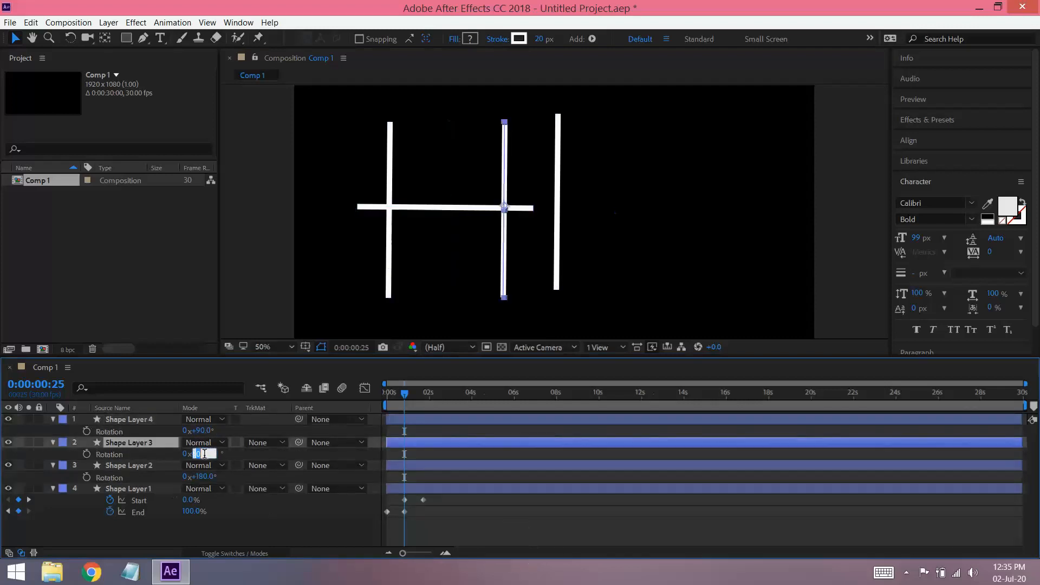
pyautogui.write('-90')
pyautogui.press('Return')
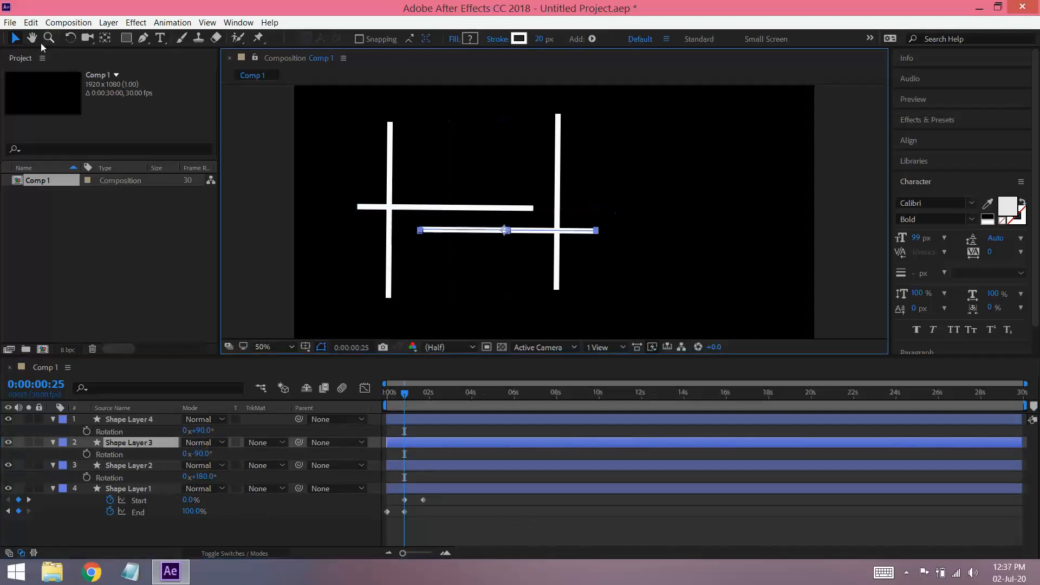
# - Position Shape Layer 3 as the bottom edge and Shape Layer 4 as the top edge of a square, starting from the leftmost line
pyautogui.moveTo(429, 233); pyautogui.dragTo(396, 299)
pyautogui.press('pagedown')
pyautogui.click(458, 211)
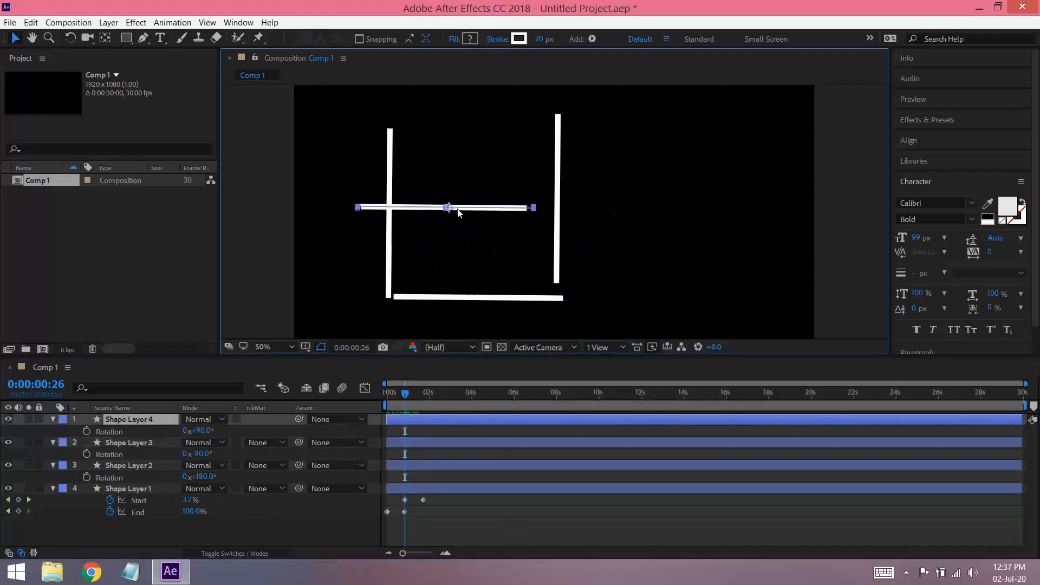
pyautogui.moveTo(458, 211); pyautogui.dragTo(489, 136)
# - Lower the rightmost line, Shape Layer 2, to meet the top edge and align the bottom line with the square's corners
pyautogui.click(558, 181)
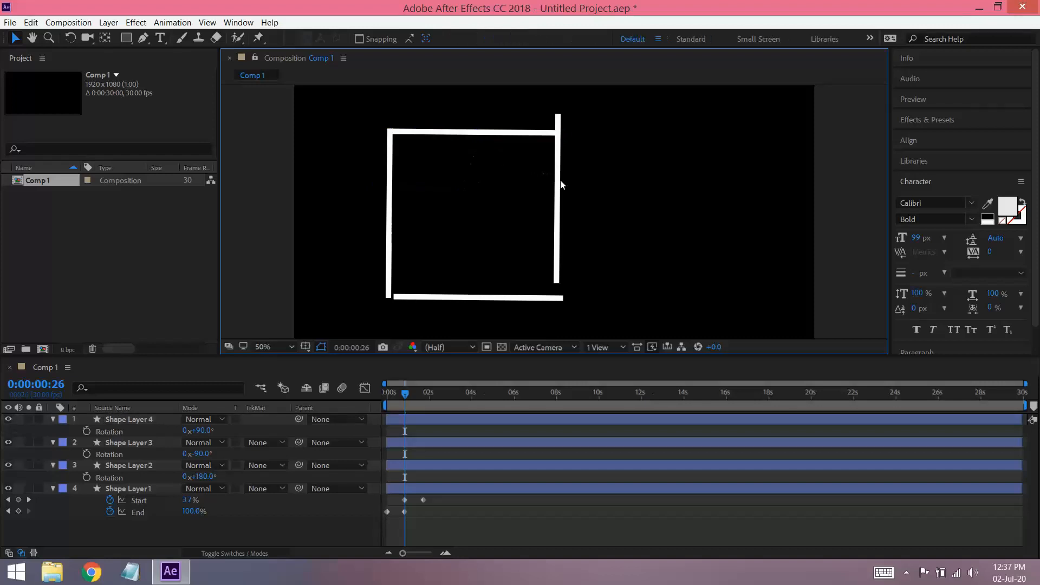
pyautogui.moveTo(559, 169); pyautogui.dragTo(557, 187)
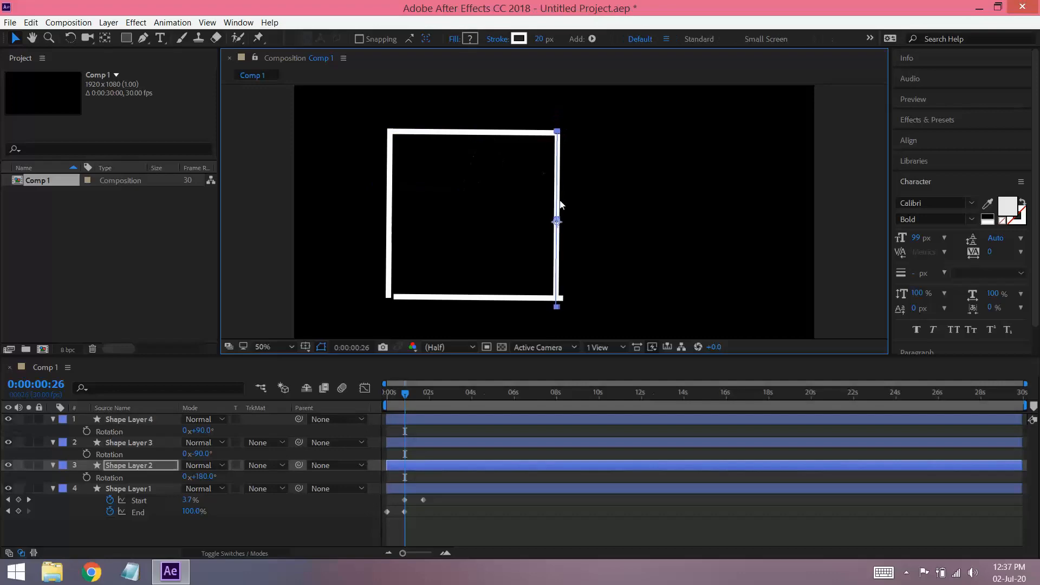
pyautogui.click(468, 300)
pyautogui.click(493, 297)
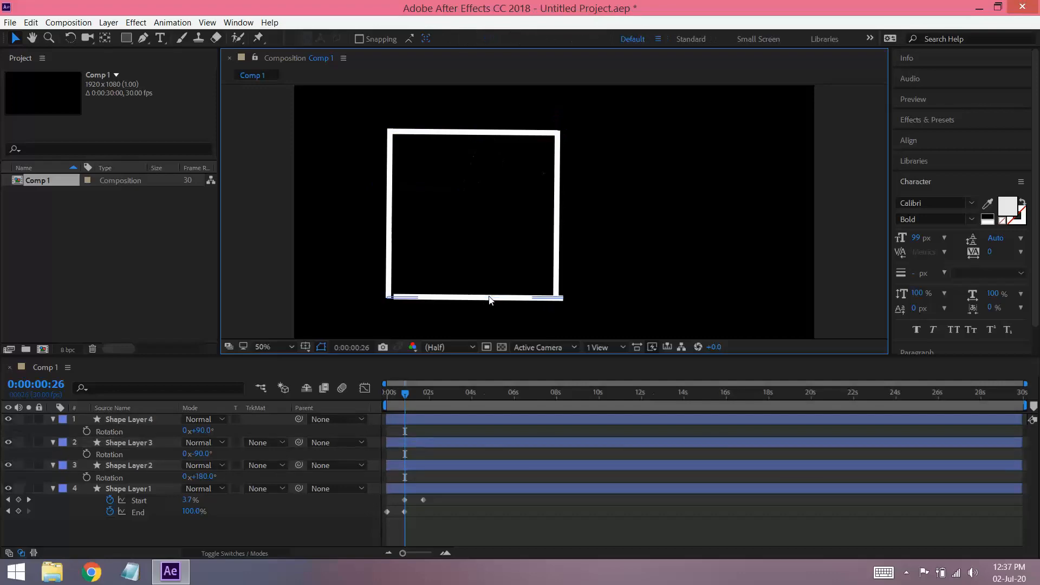
pyautogui.moveTo(498, 298); pyautogui.dragTo(492, 298)
pyautogui.click(496, 209)
# - Preview the square's line animation several times from the start of the composition
pyautogui.press('space')
pyautogui.moveTo(496, 204); pyautogui.dragTo(528, 191)
pyautogui.moveTo(406, 393); pyautogui.dragTo(387, 392)
pyautogui.press('space')
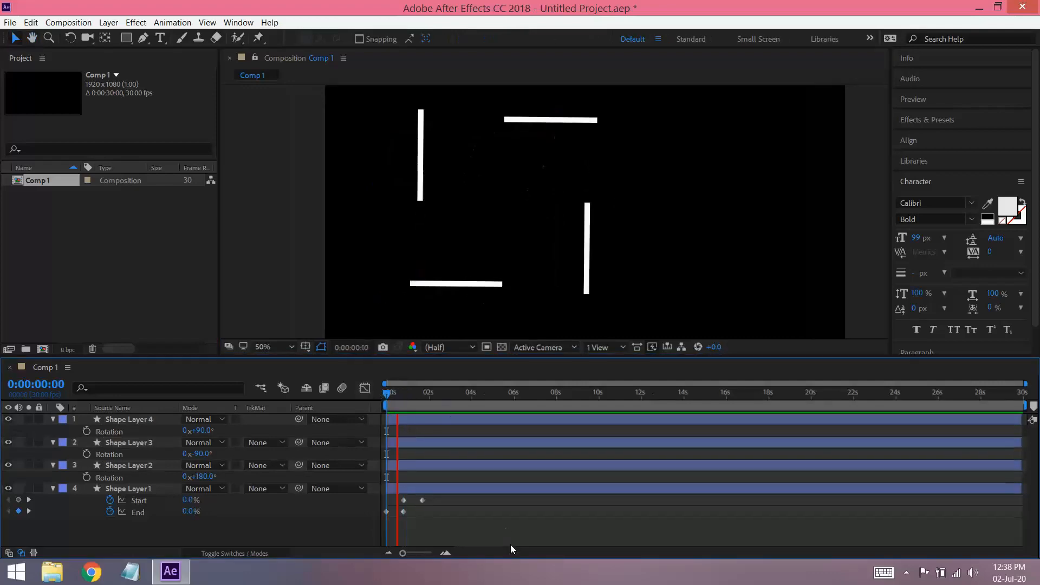
pyautogui.press('space')
pyautogui.moveTo(441, 392); pyautogui.dragTo(387, 392)
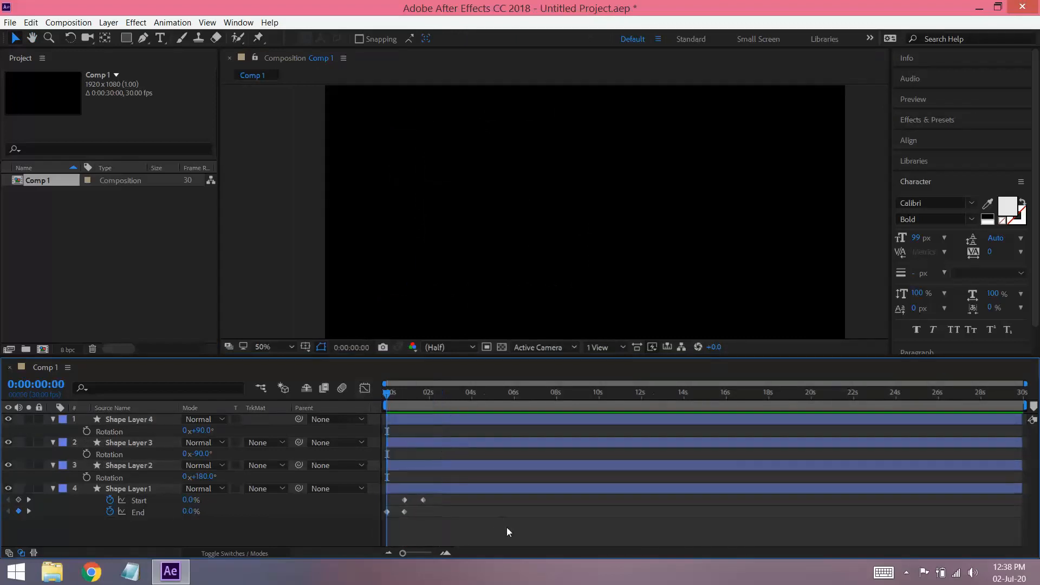
pyautogui.press('space')
pyautogui.press('space')
pyautogui.press('space')
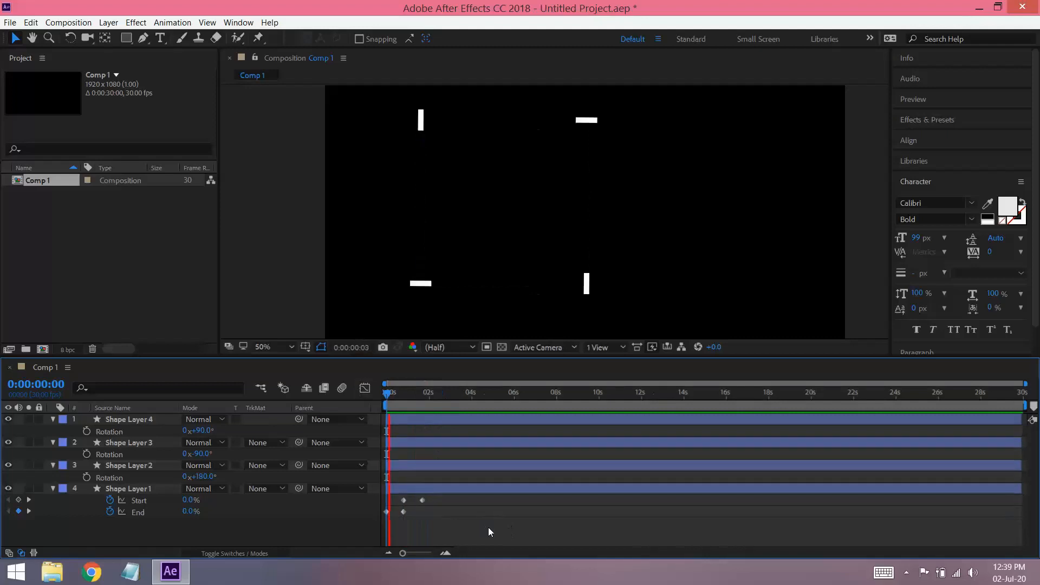
pyautogui.press('space')
pyautogui.press('space')
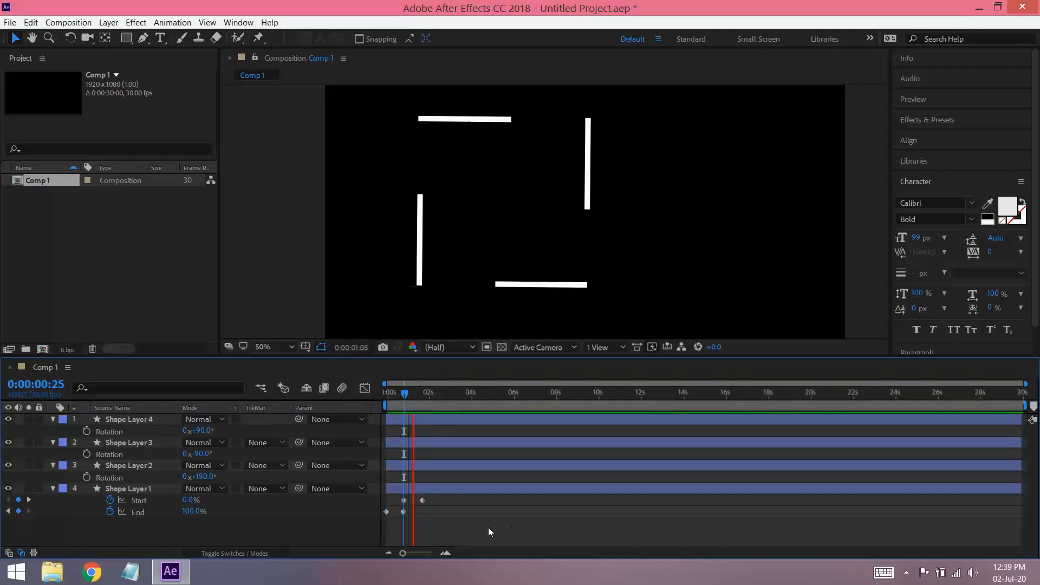
pyautogui.click(424, 399)
pyautogui.moveTo(424, 399); pyautogui.dragTo(350, 394)
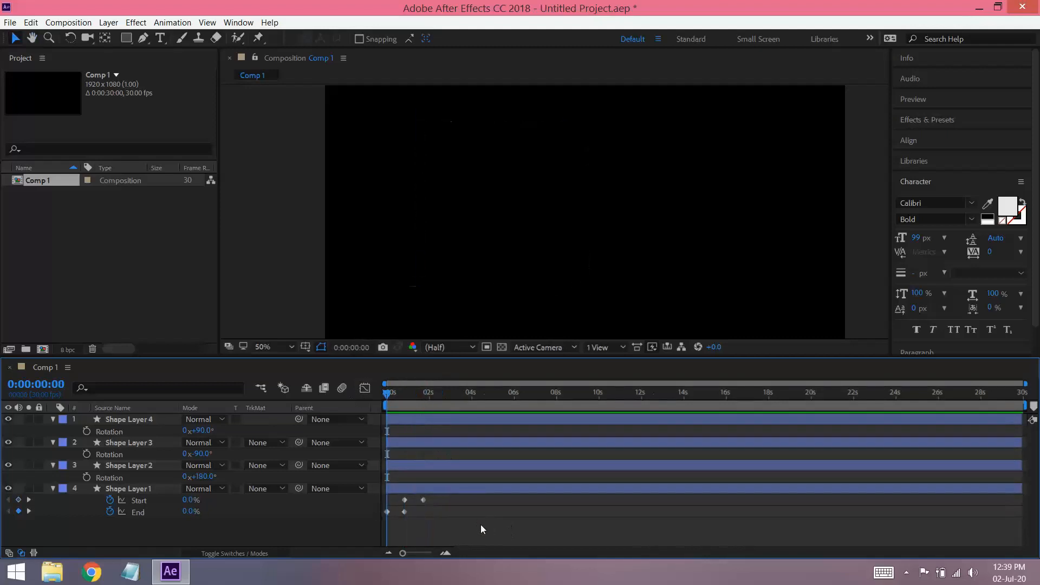
pyautogui.press('space')
pyautogui.press('space')
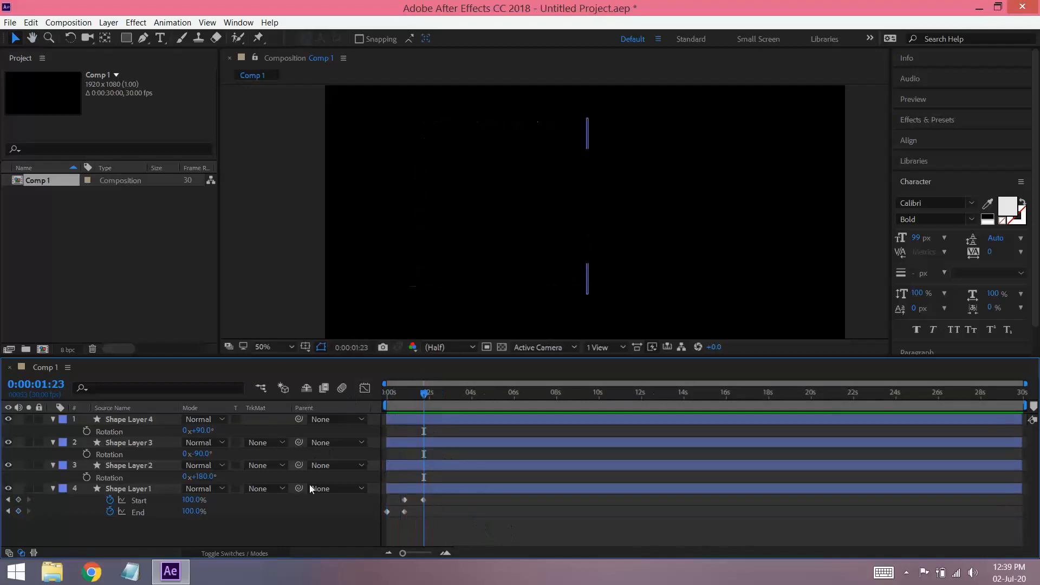
# - Show only the keyframed properties of all four shape layers and enlarge the timeline area
pyautogui.moveTo(161, 524); pyautogui.dragTo(115, 416)
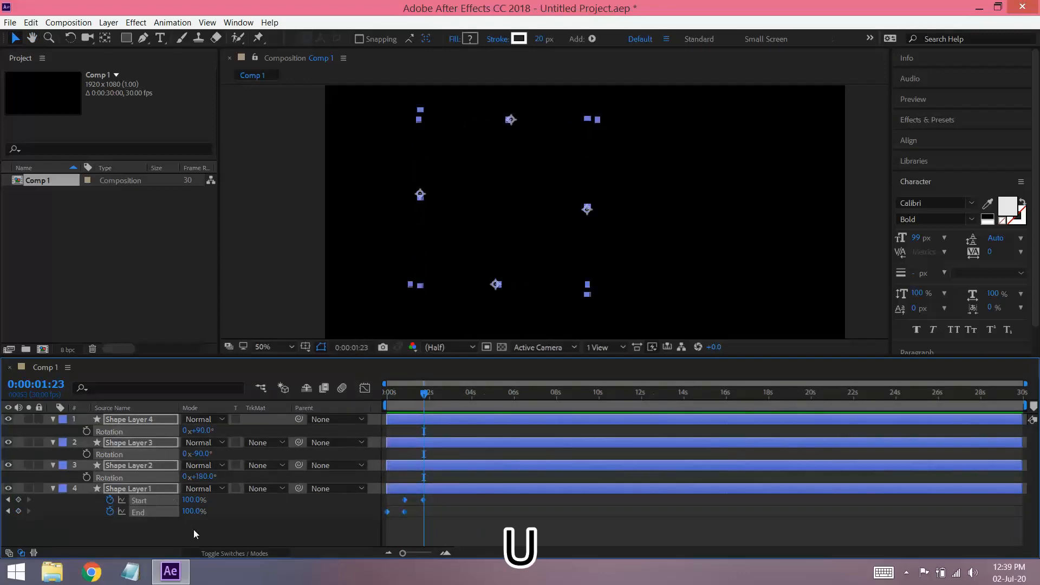
pyautogui.press('u')
pyautogui.moveTo(652, 356); pyautogui.dragTo(654, 297)
pyautogui.click(509, 534)
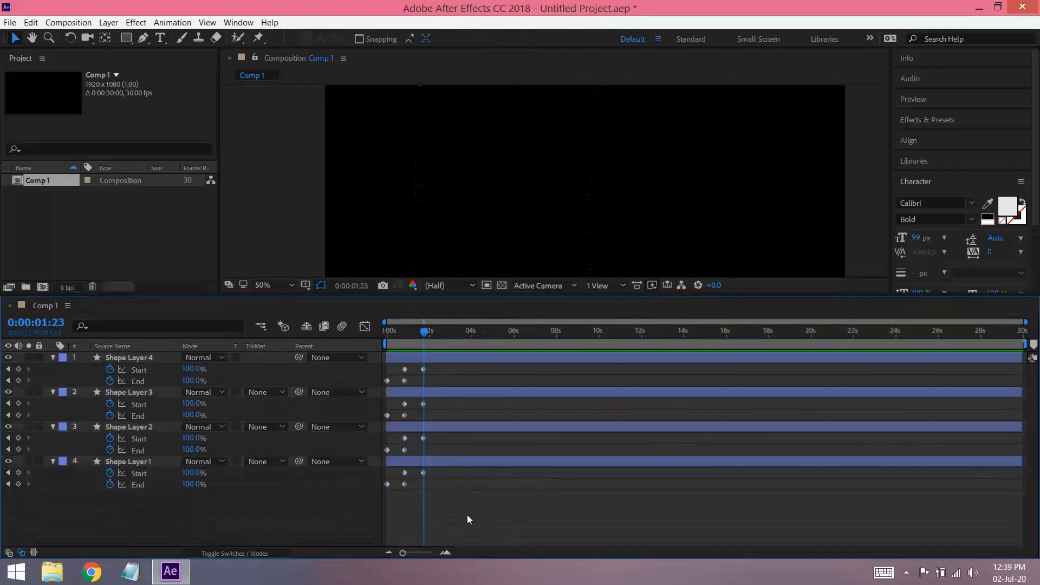
# - Shift the Start keyframes of all four layers to about 2:06 and 3:03, and preview the animation from the start
pyautogui.moveTo(449, 363)
pyautogui.mouseDown()
pyautogui.moveTo(395, 373)
pyautogui.moveTo(434, 369)
pyautogui.mouseUp()
pyautogui.moveTo(437, 409); pyautogui.dragTo(424, 438)
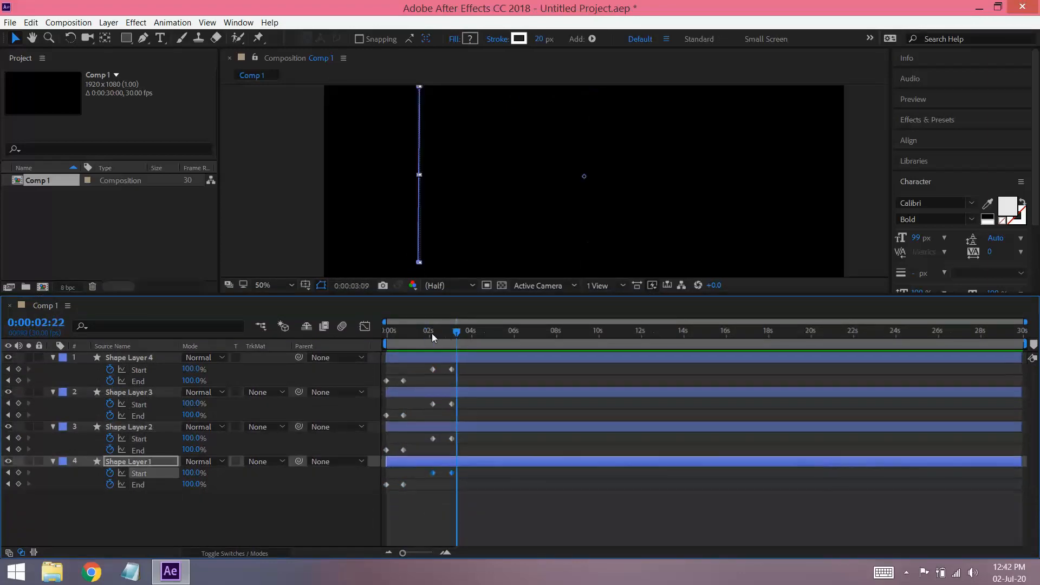
pyautogui.moveTo(431, 333); pyautogui.dragTo(372, 331)
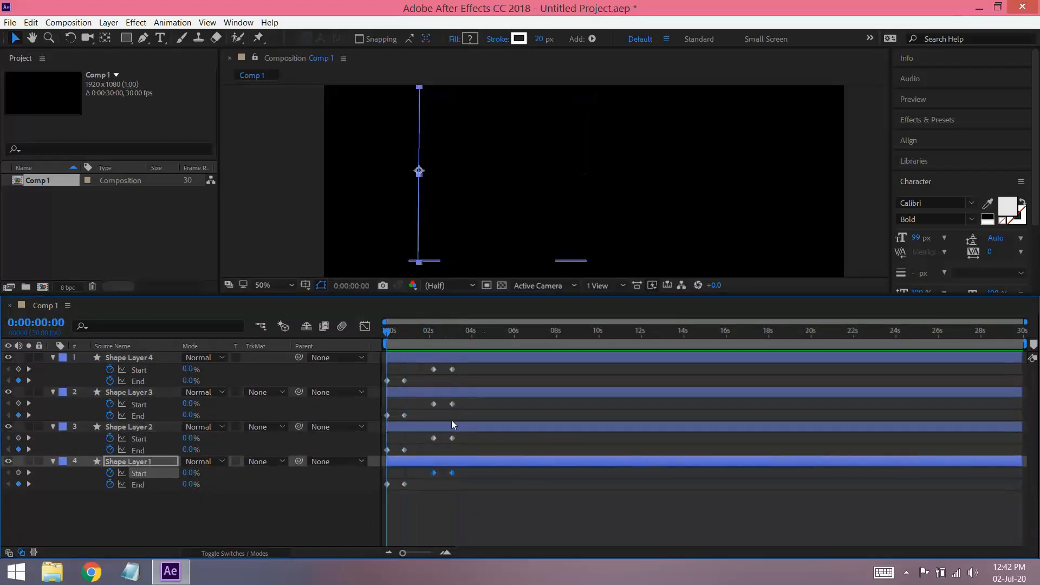
pyautogui.press('space')
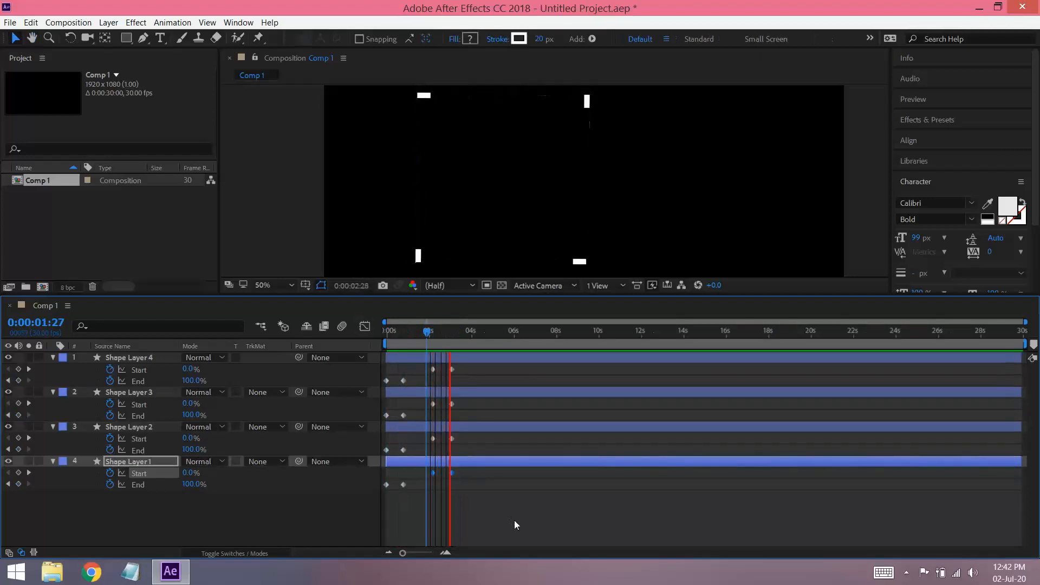
pyautogui.press('space')
pyautogui.moveTo(456, 333); pyautogui.dragTo(416, 333)
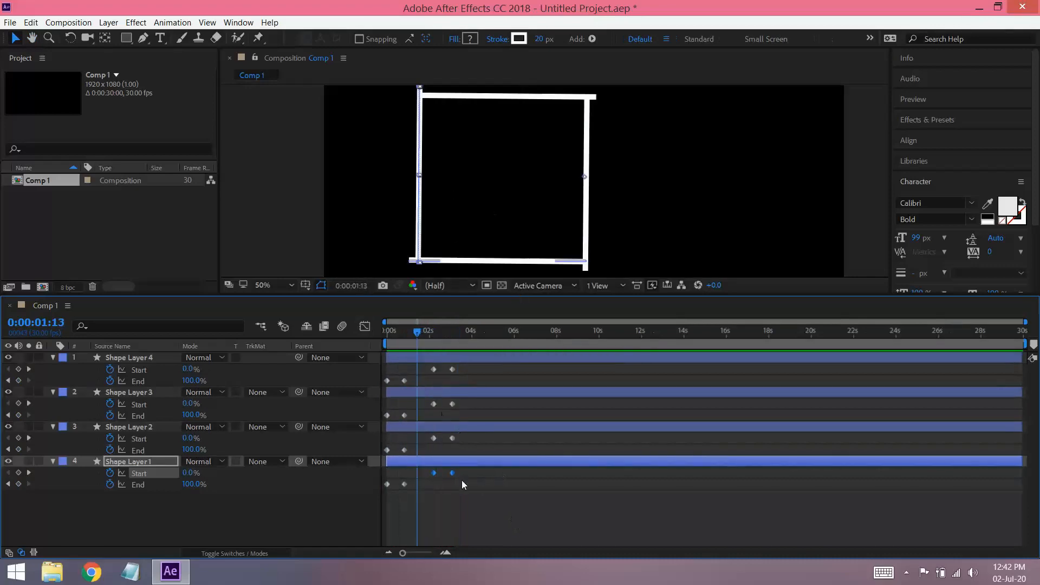
# - Apply Easy Ease to all four layers' Start keyframes and reshape their speed graph to peak early with a long slow finish
pyautogui.moveTo(487, 516); pyautogui.dragTo(419, 361)
pyautogui.press('F9')
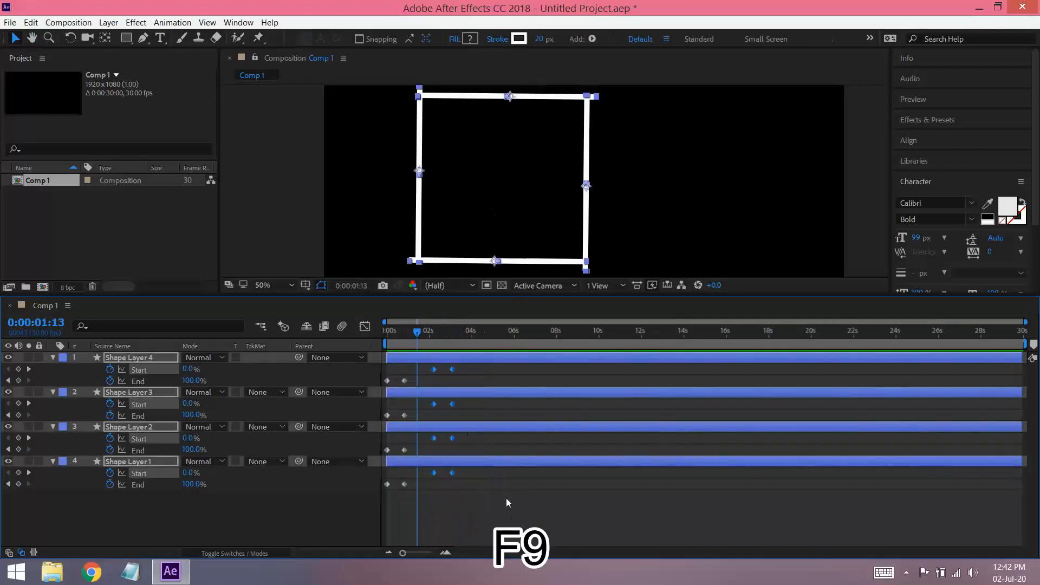
pyautogui.click(365, 329)
pyautogui.moveTo(402, 553); pyautogui.dragTo(429, 555)
pyautogui.moveTo(847, 493); pyautogui.dragTo(803, 510)
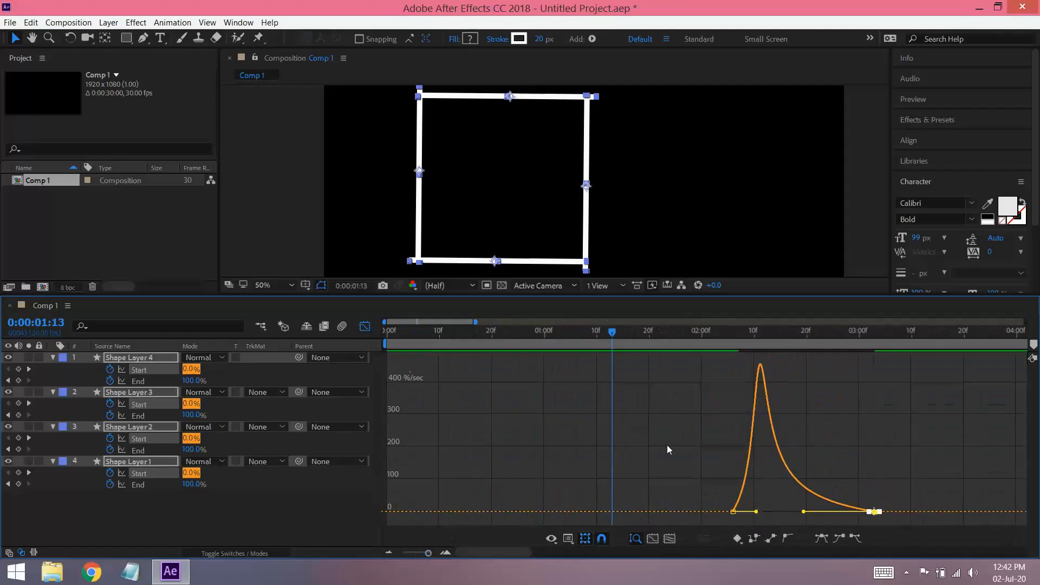
pyautogui.click(362, 328)
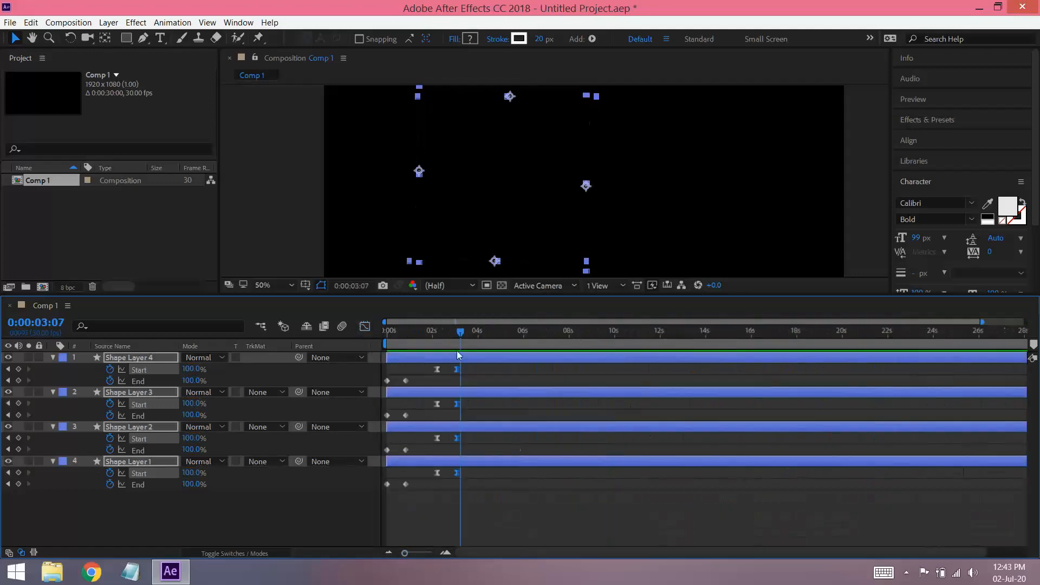
# - Preview the animation from the start to check the eased Start keyframes
pyautogui.moveTo(460, 334); pyautogui.dragTo(353, 334)
pyautogui.press('space')
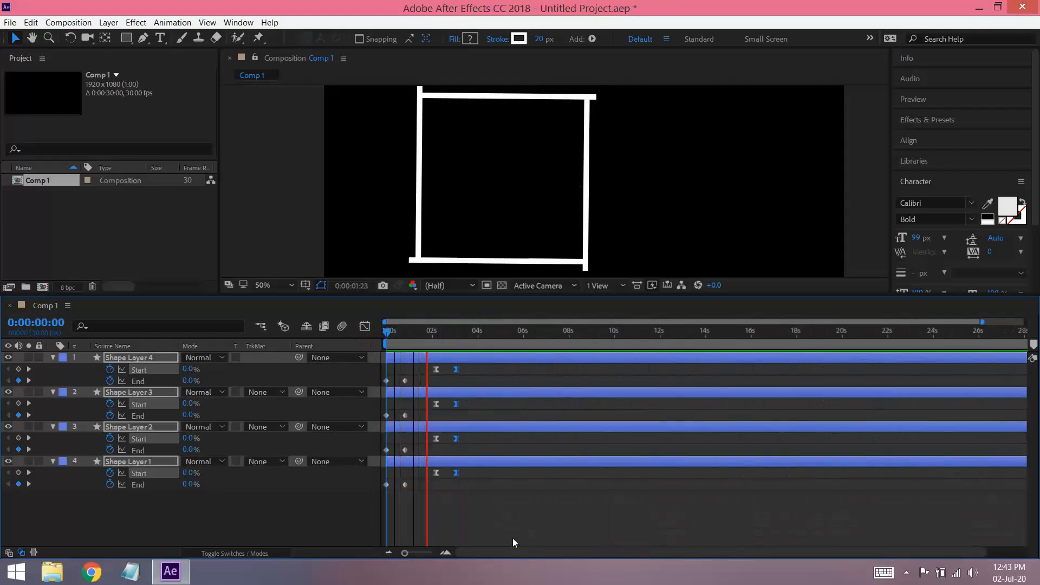
pyautogui.press('space')
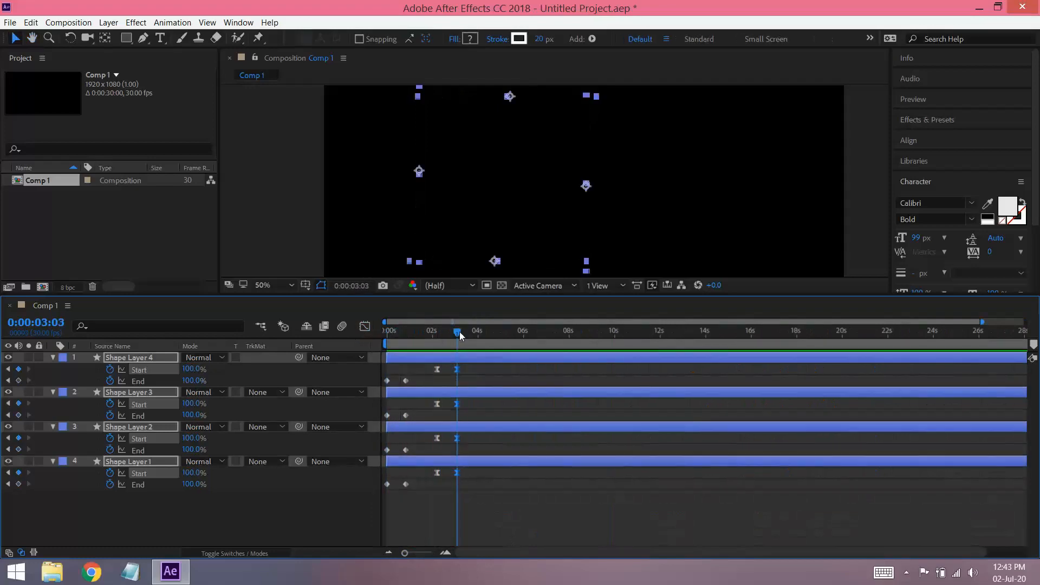
# - Apply Easy Ease to all four layers' End keyframes and reshape their speed graph to peak early with a long slow finish
pyautogui.moveTo(414, 506); pyautogui.dragTo(364, 373)
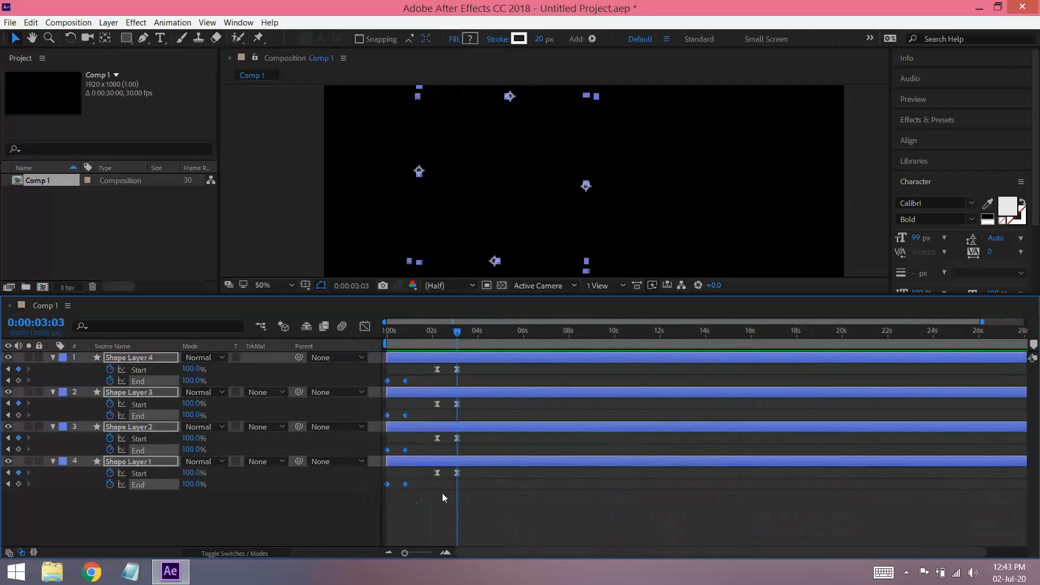
pyautogui.press('F9')
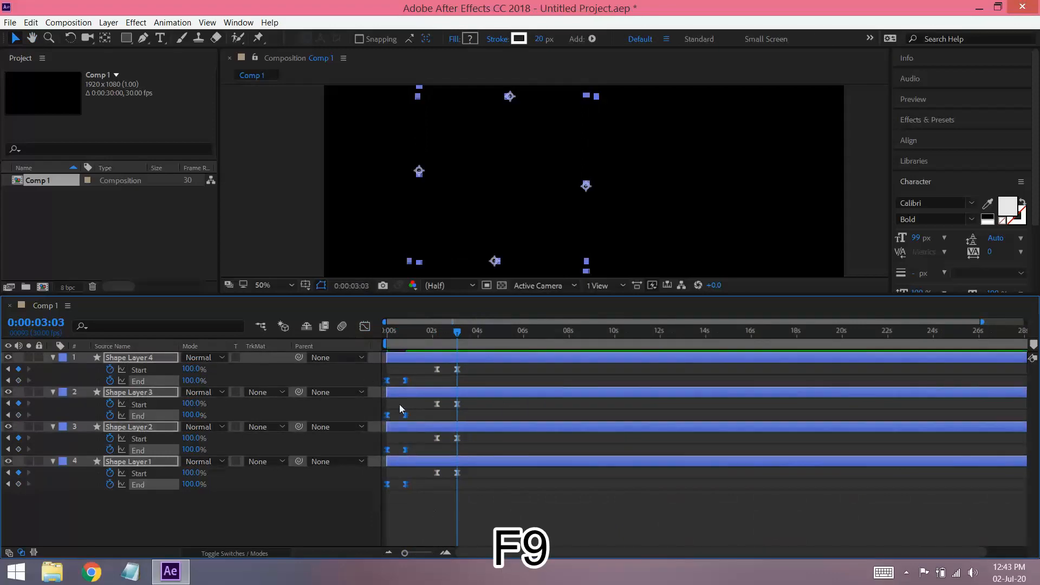
pyautogui.click(364, 328)
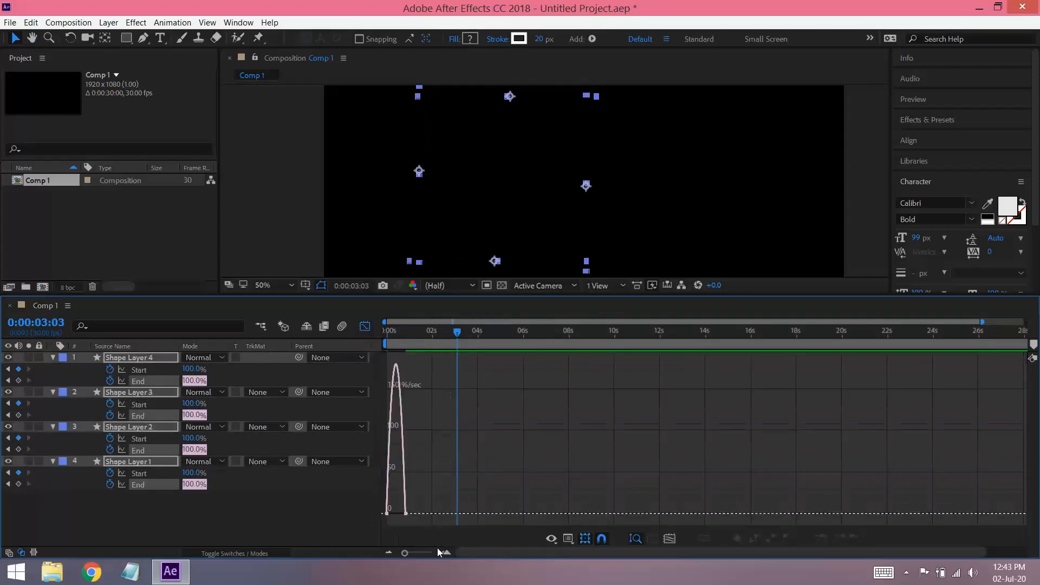
pyautogui.moveTo(405, 553); pyautogui.dragTo(465, 554)
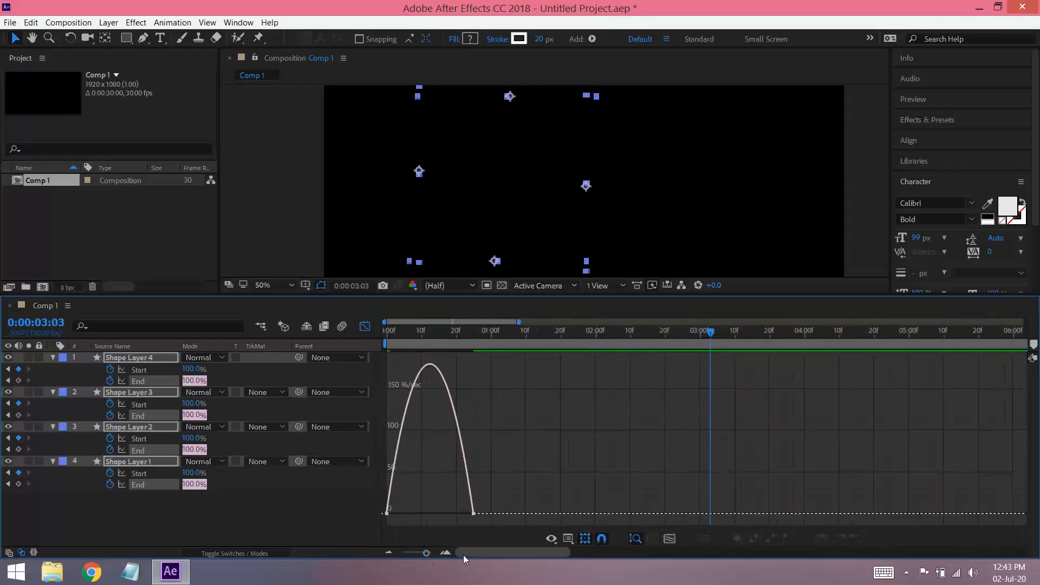
pyautogui.moveTo(458, 499); pyautogui.dragTo(406, 510)
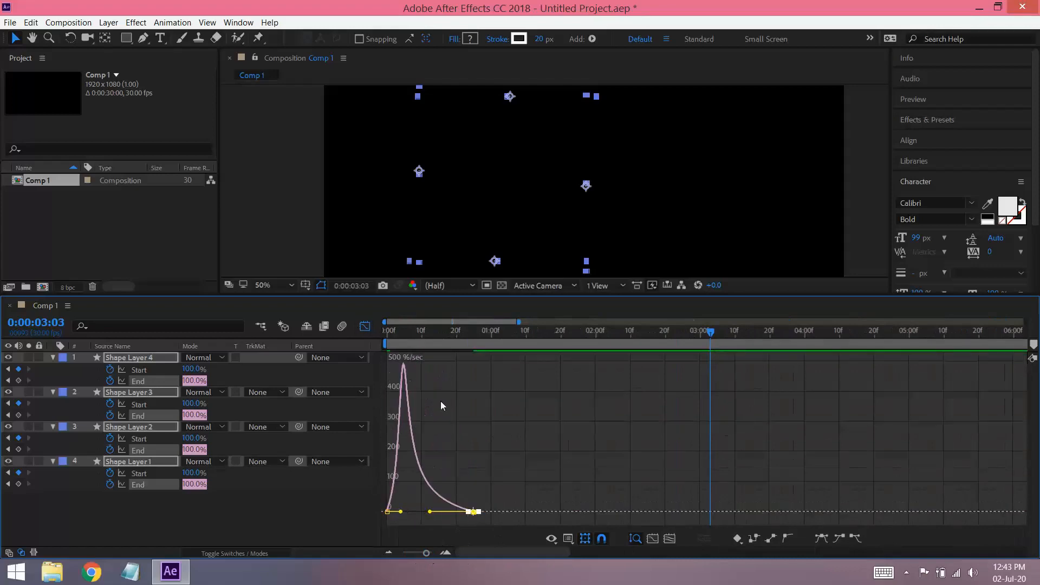
pyautogui.click(364, 326)
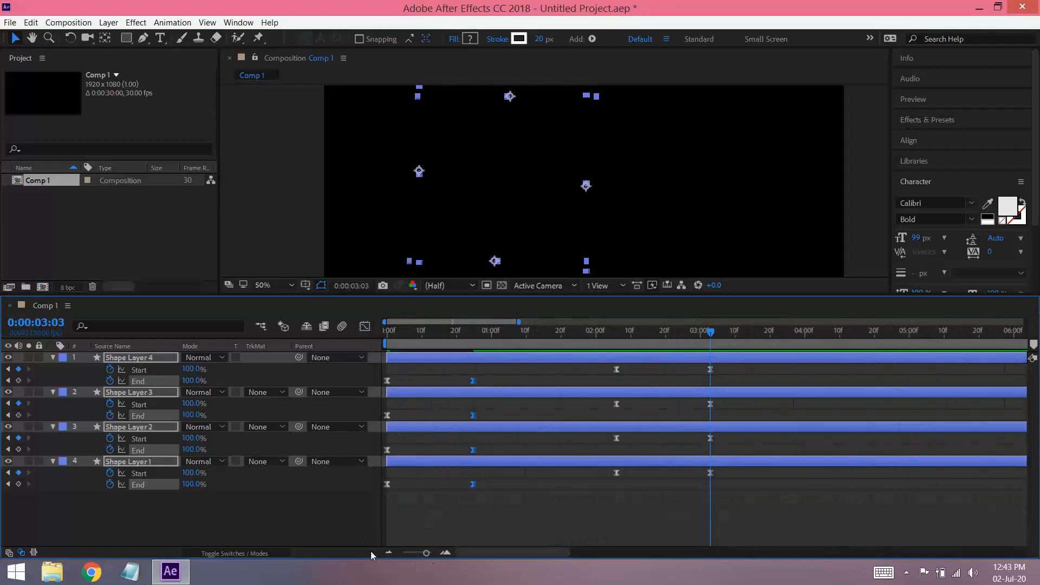
# - Show the full composition duration in the timeline and collapse the properties of all four shape layers
pyautogui.moveTo(428, 553); pyautogui.dragTo(392, 554)
pyautogui.moveTo(182, 514)
pyautogui.mouseDown()
pyautogui.moveTo(167, 512)
pyautogui.moveTo(121, 442)
pyautogui.moveTo(144, 404)
pyautogui.moveTo(145, 374)
pyautogui.mouseUp()
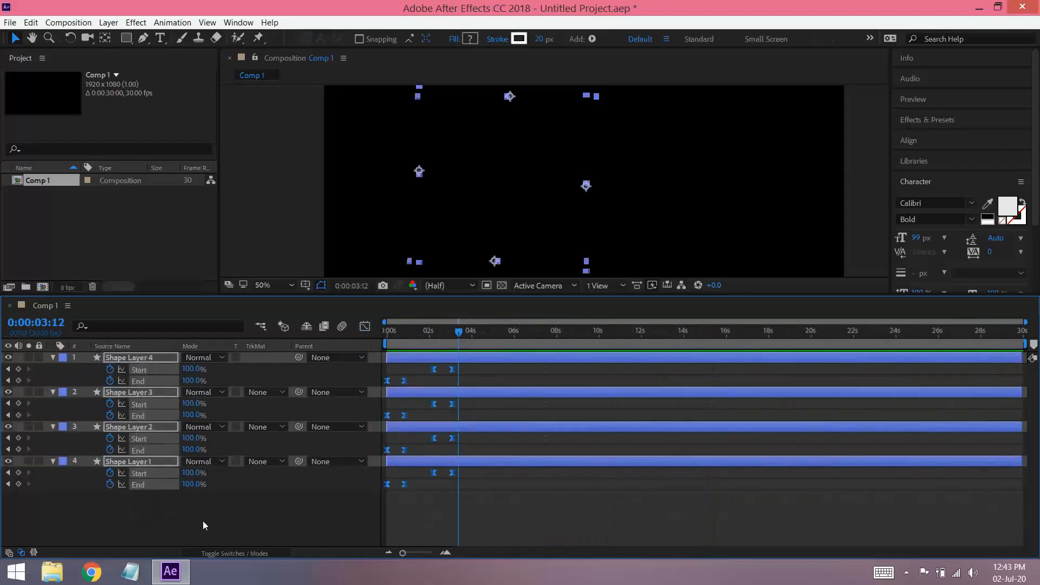
pyautogui.press('u')
pyautogui.click(203, 521)
# - Create a text layer reading "Welcome To My Channel" on three lines, broken after "Welcome" and after "My"
pyautogui.rightClick(179, 444)
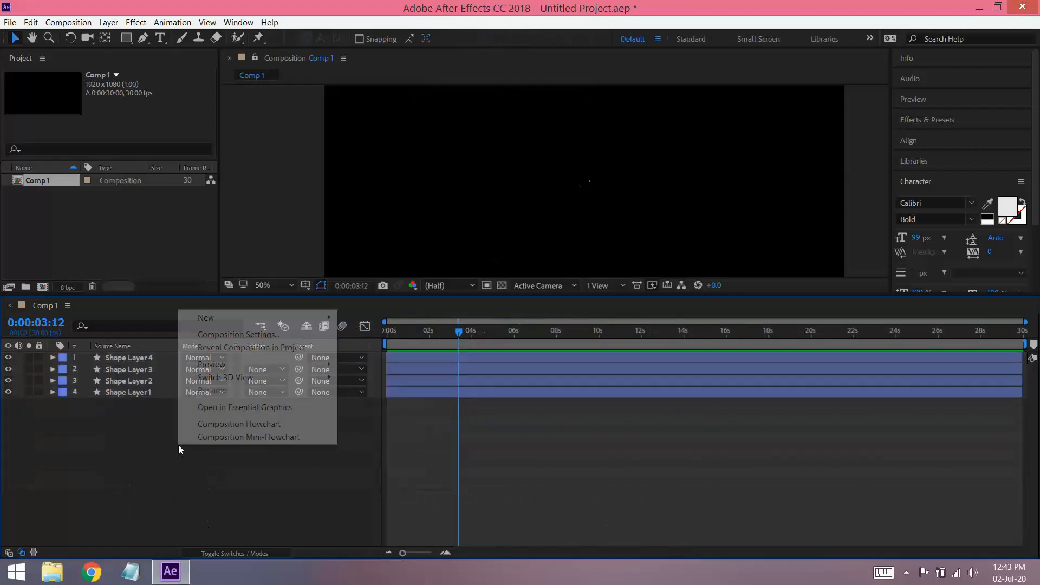
pyautogui.moveTo(250, 317)
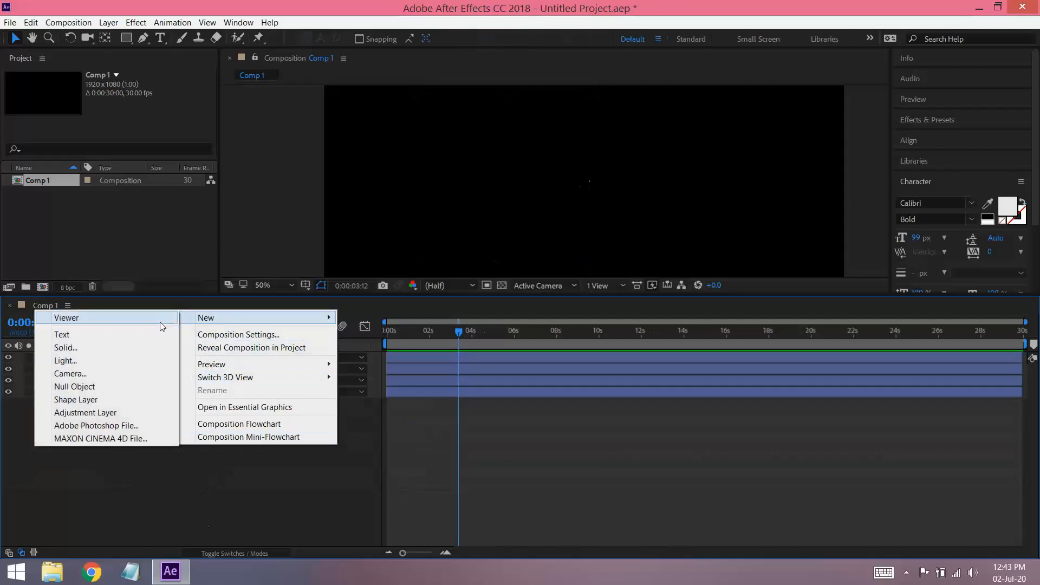
pyautogui.click(151, 339)
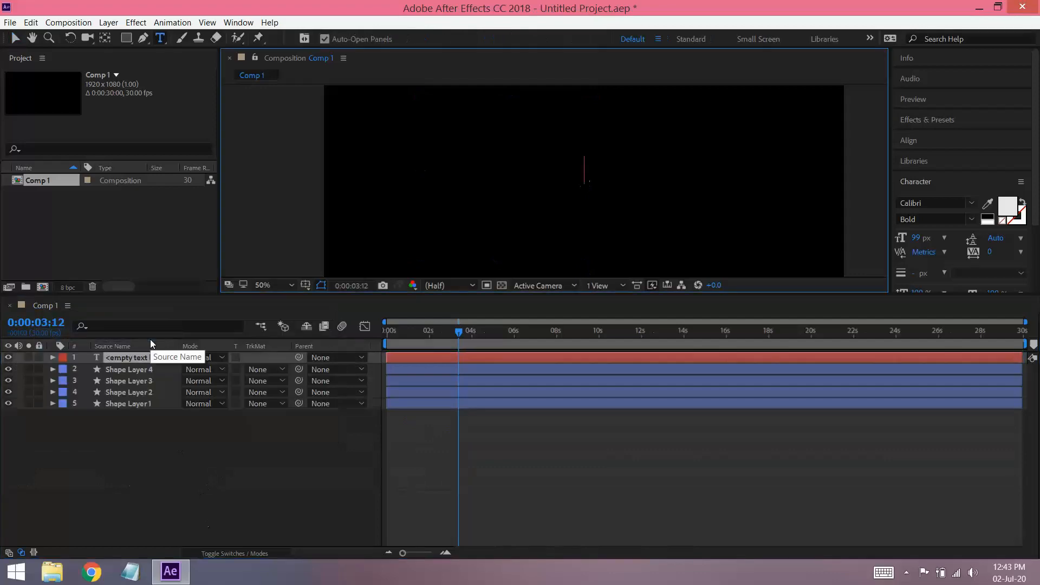
pyautogui.write('Welcome')
pyautogui.press('Return')
pyautogui.write('To ')
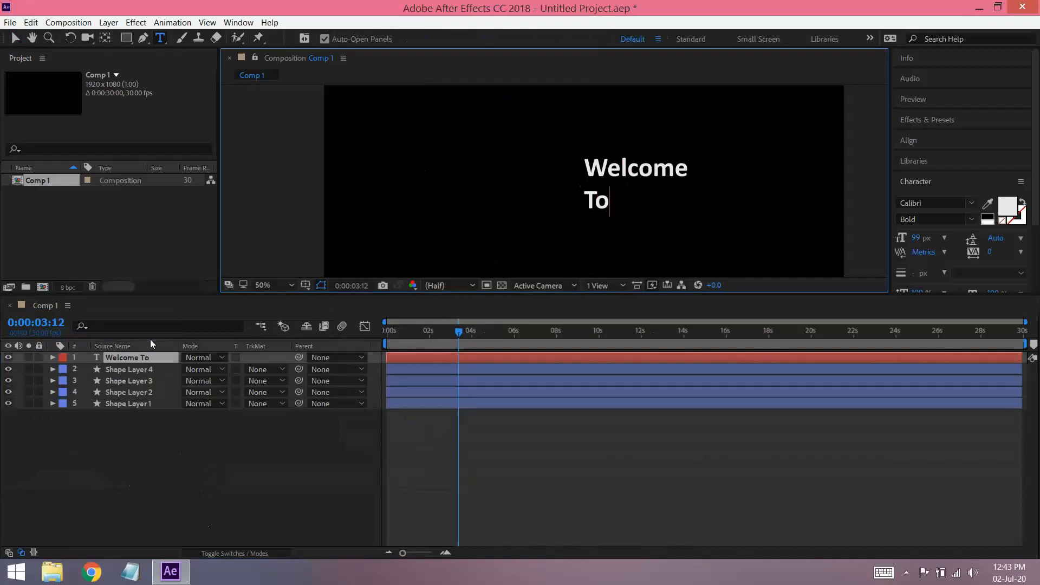
pyautogui.write('My')
pyautogui.press('Return')
pyautogui.write('Channel')
# - At 0:00:02:01, move the text inside the white square and scale it up until it nearly fills the frame
pyautogui.moveTo(457, 330); pyautogui.dragTo(430, 331)
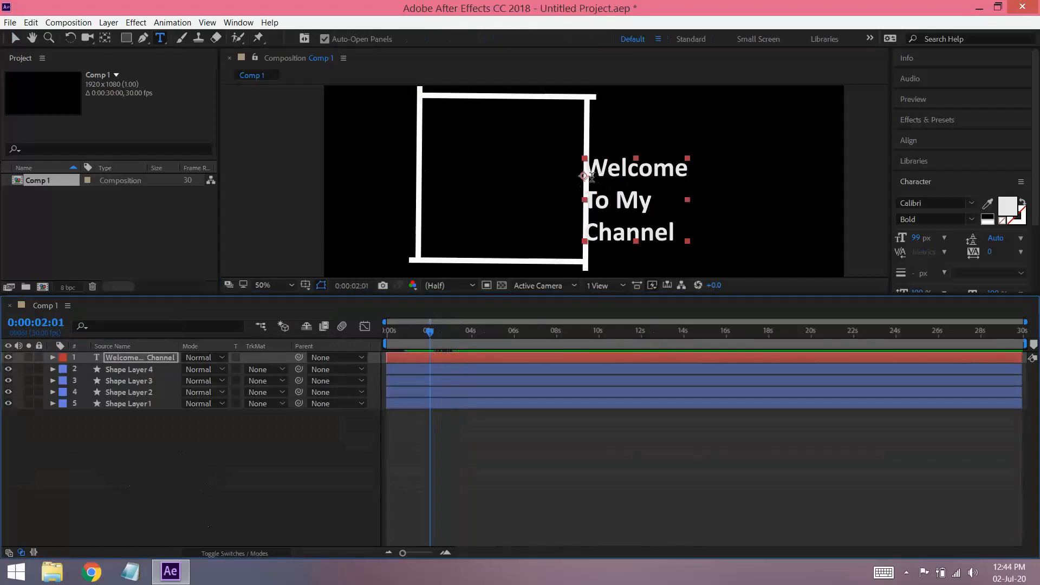
pyautogui.click(16, 38)
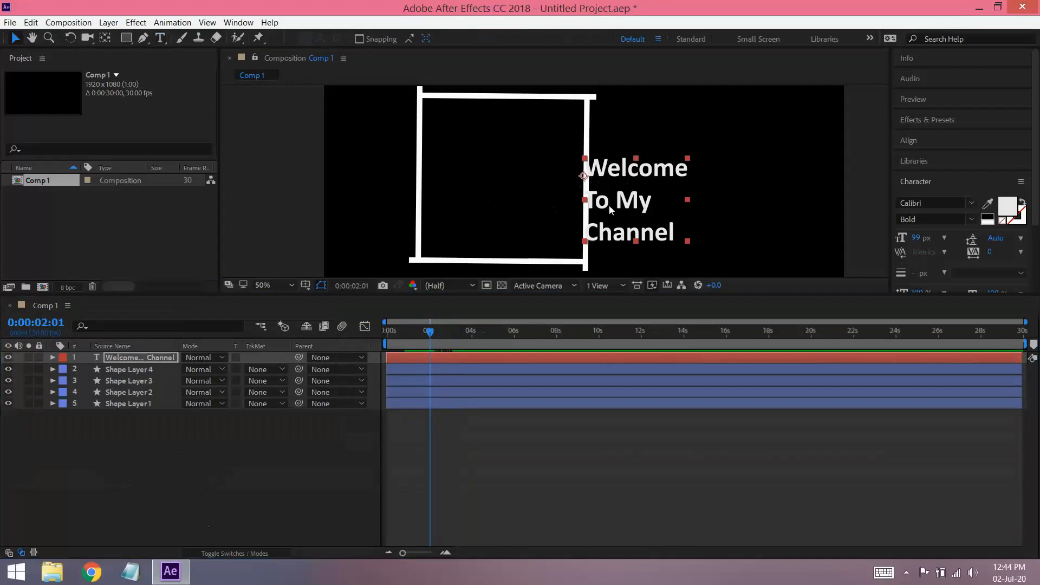
pyautogui.moveTo(607, 207); pyautogui.dragTo(447, 173)
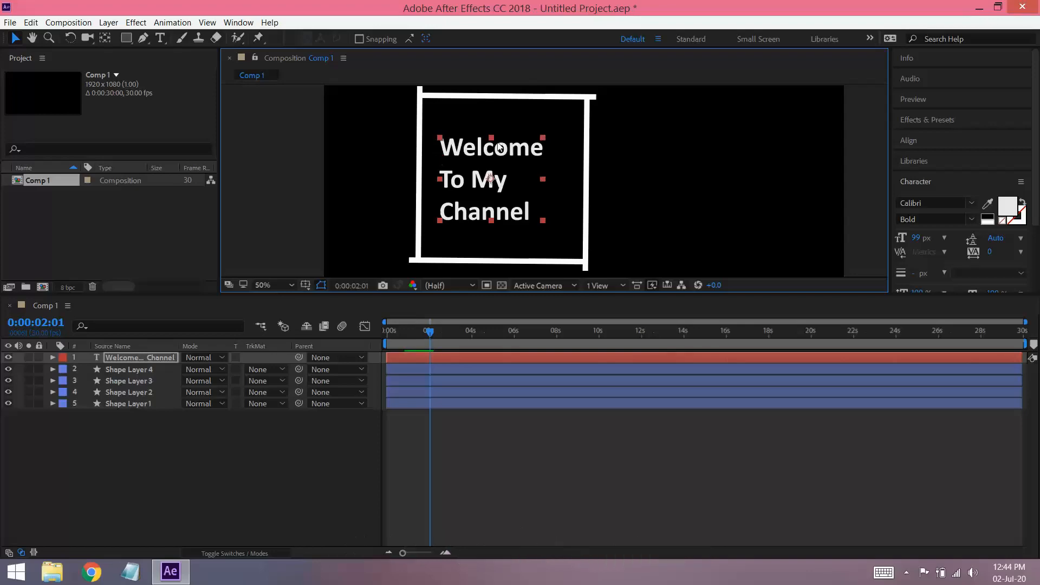
pyautogui.click(544, 221)
pyautogui.moveTo(538, 219); pyautogui.dragTo(612, 239)
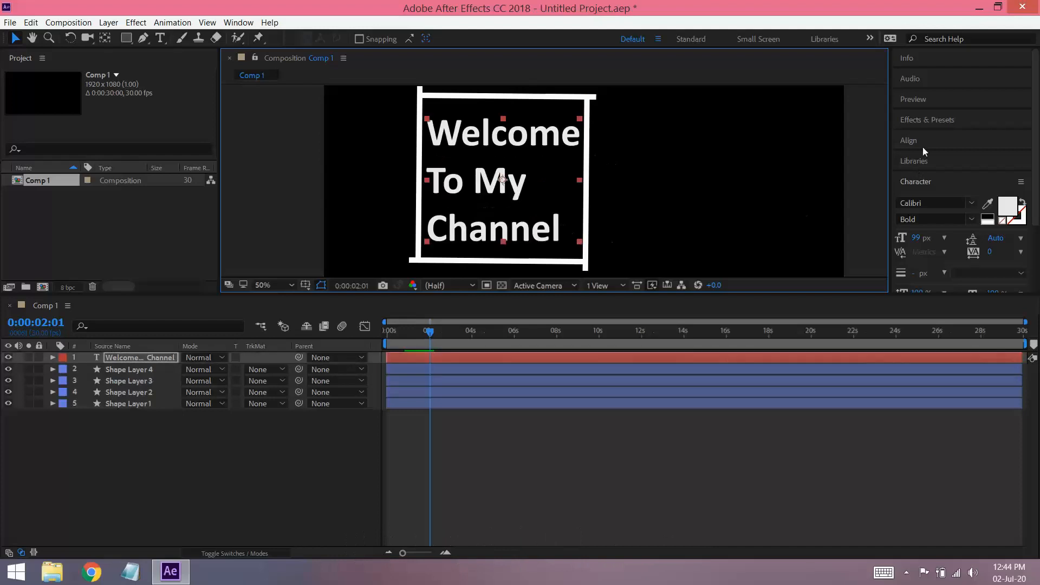
# - Search the effects and presets for "larg" and apply the Large Scale text preset to the text layer
pyautogui.click(924, 119)
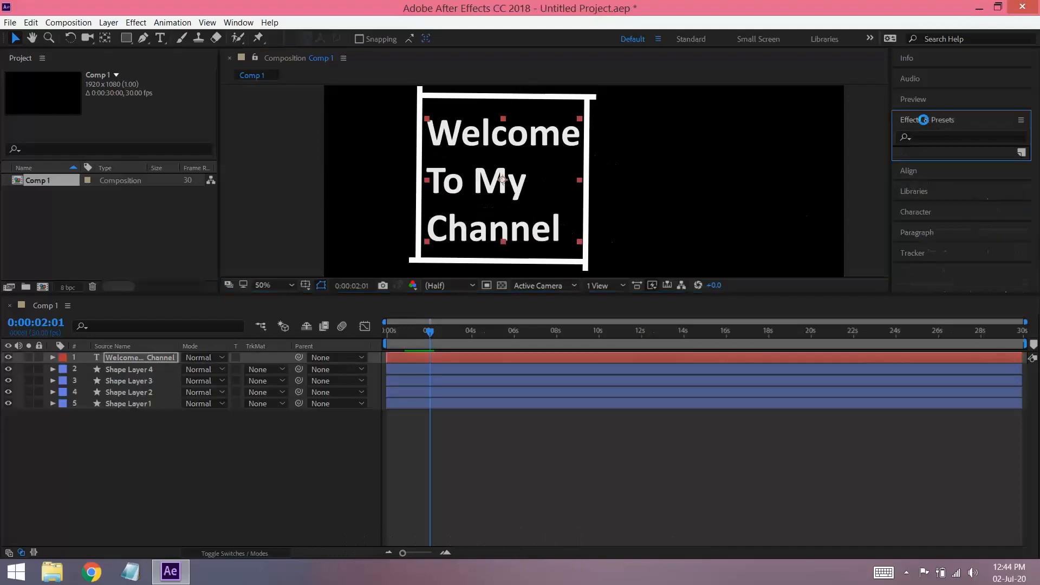
pyautogui.click(945, 137)
pyautogui.write('lar')
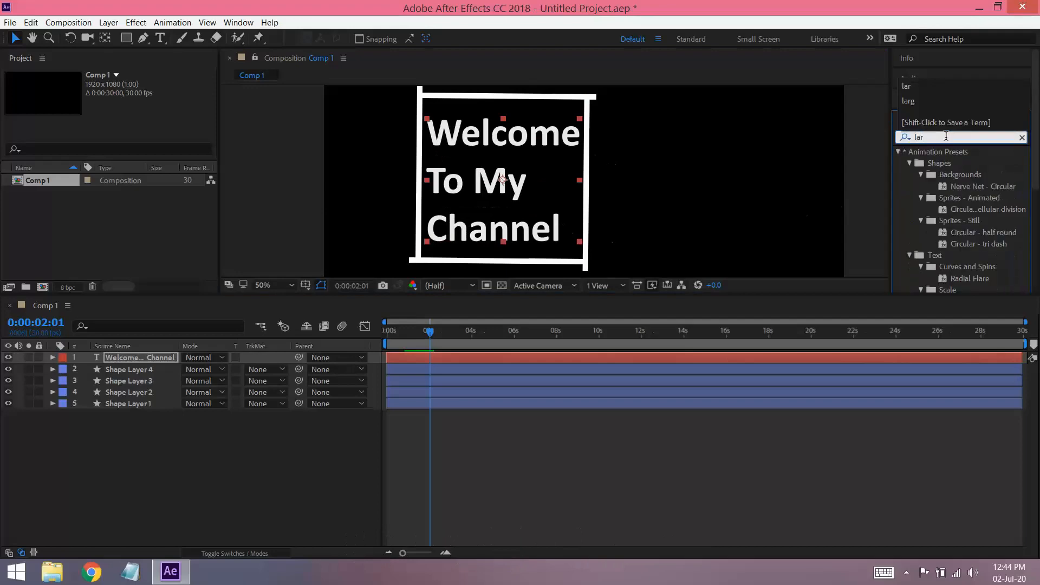
pyautogui.write('g')
pyautogui.moveTo(959, 187); pyautogui.dragTo(517, 194)
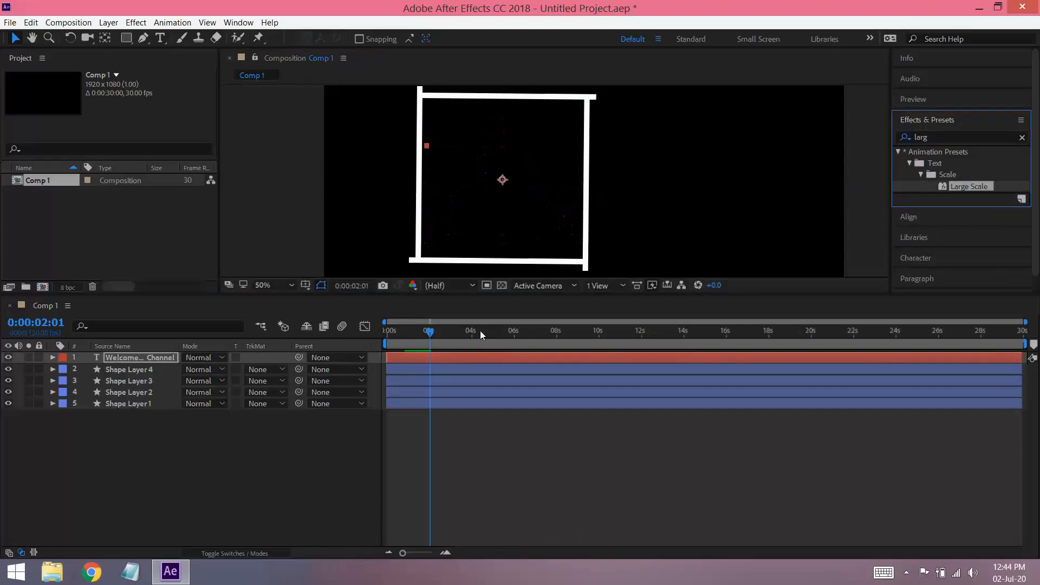
# - Preview the composition from the start to check the Large Scale text animation
pyautogui.moveTo(431, 332); pyautogui.dragTo(376, 333)
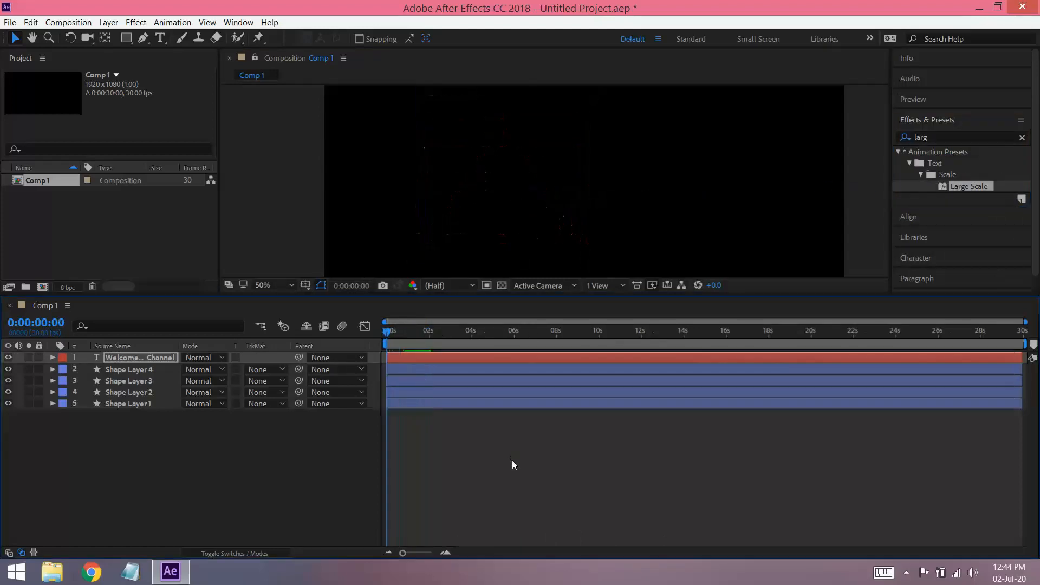
pyautogui.press('space')
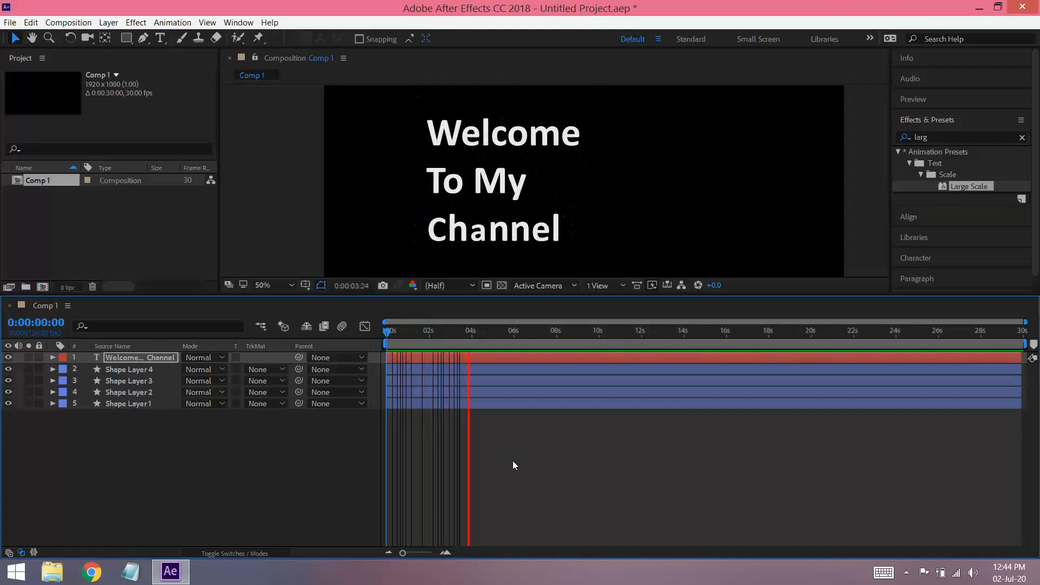
pyautogui.press('space')
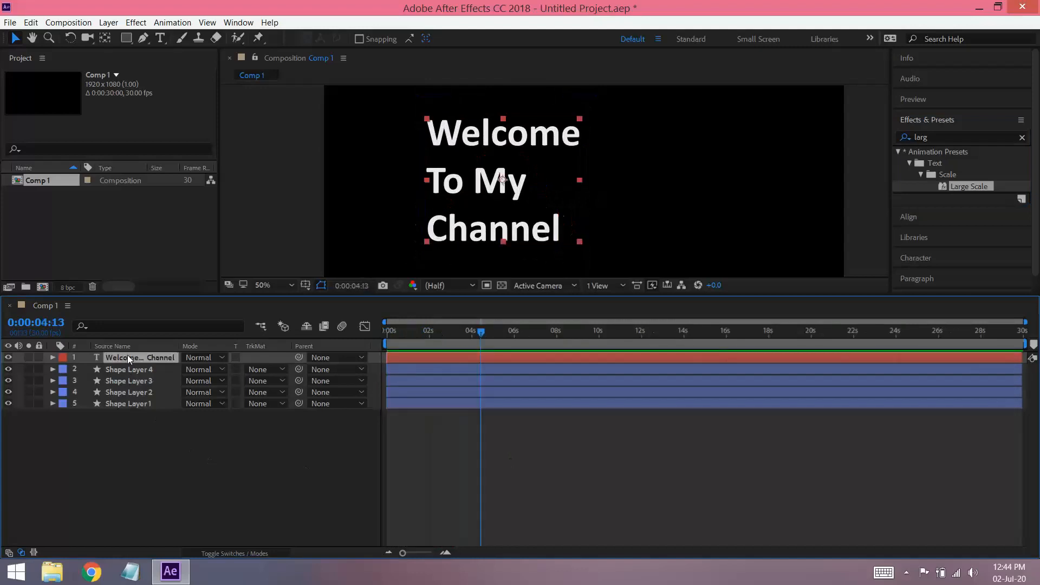
# - Reveal the text layer's Offset keyframes and shift them earlier, placing the last one at 0:00:02:01
pyautogui.press('u')
pyautogui.moveTo(527, 454); pyautogui.dragTo(405, 379)
pyautogui.moveTo(480, 331); pyautogui.dragTo(429, 334)
pyautogui.moveTo(492, 476); pyautogui.dragTo(428, 382)
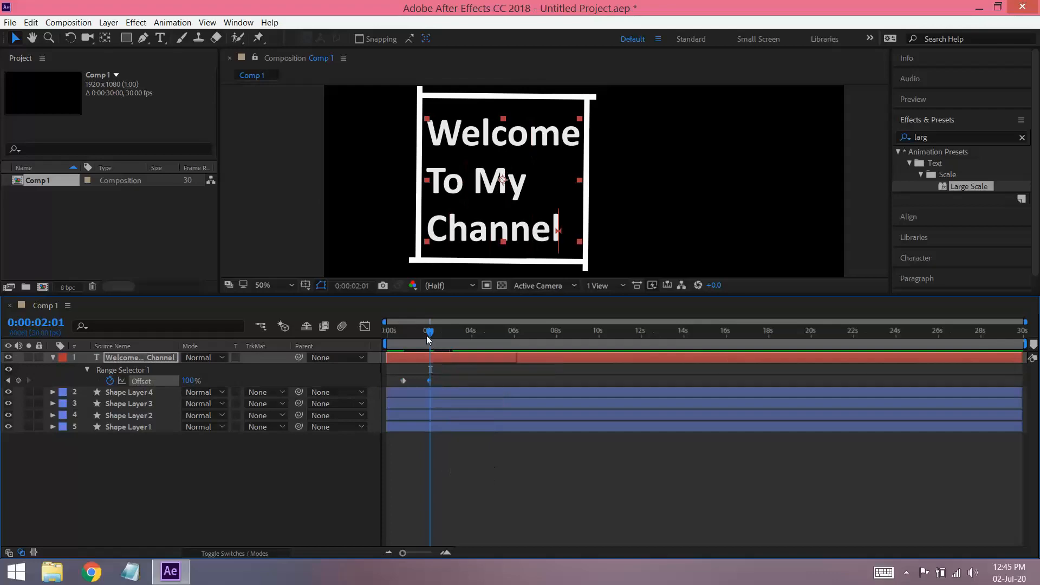
# - Preview from the start to check the retimed text against the square's line animation
pyautogui.moveTo(430, 333); pyautogui.dragTo(349, 338)
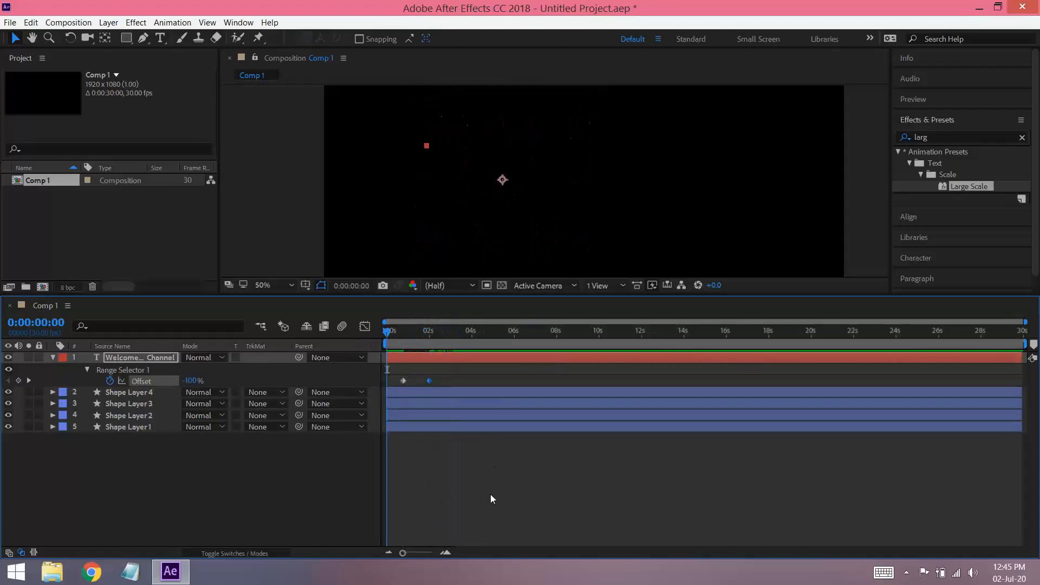
pyautogui.press('space')
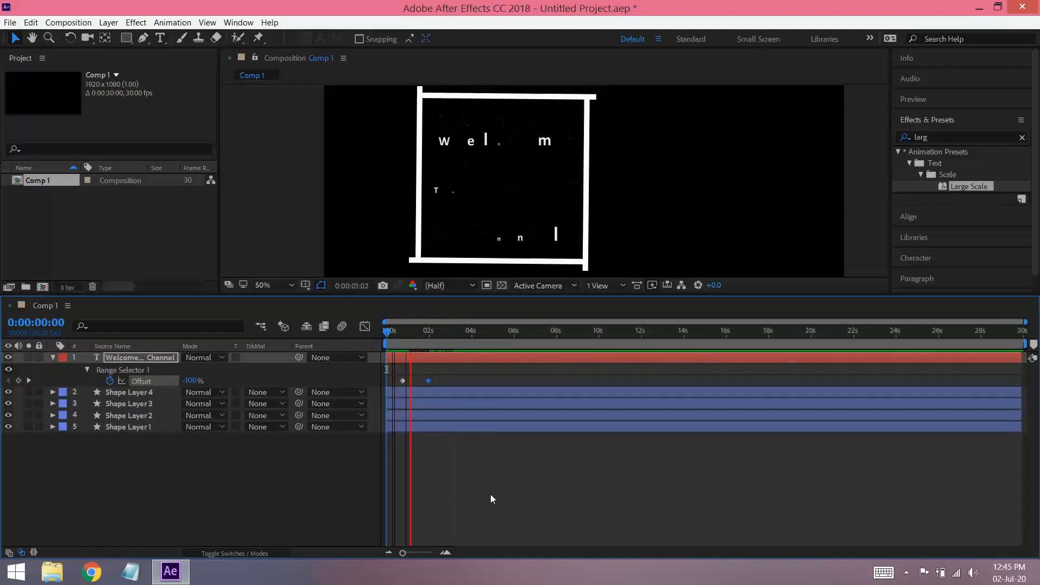
pyautogui.press('space')
# - Apply Easy Ease to the text's Offset keyframes, the last at about 0:00:01:21, and reshape their speed graph into a narrow central peak
pyautogui.moveTo(439, 464); pyautogui.dragTo(386, 371)
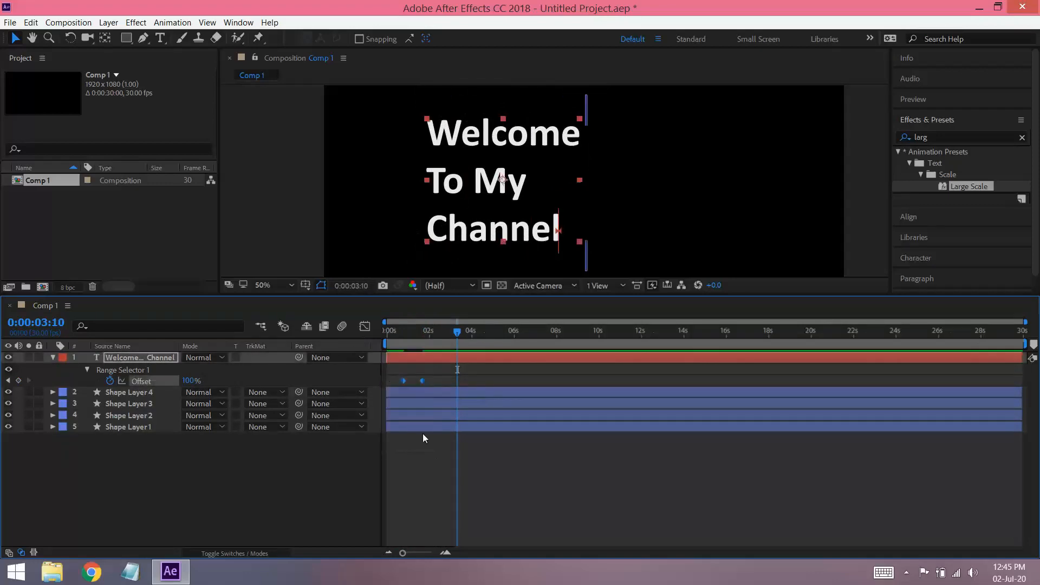
pyautogui.click(364, 326)
pyautogui.moveTo(404, 552); pyautogui.dragTo(427, 553)
pyautogui.moveTo(484, 477); pyautogui.dragTo(548, 524)
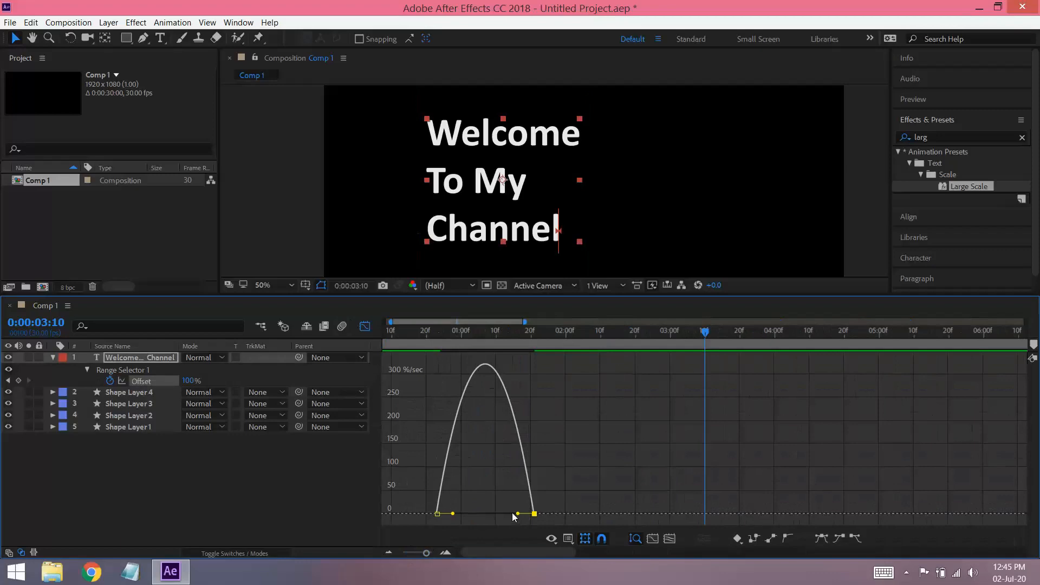
pyautogui.moveTo(453, 514); pyautogui.dragTo(488, 514)
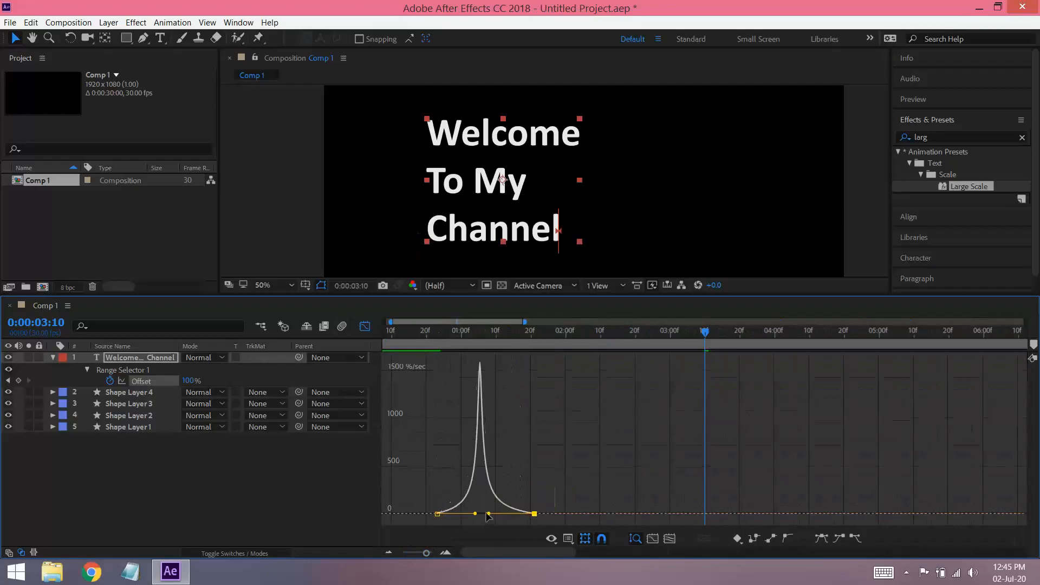
pyautogui.click(365, 326)
# - Preview from the start to check the eased text animation, and show more of the composition duration in the timeline
pyautogui.moveTo(706, 331); pyautogui.dragTo(323, 334)
pyautogui.press('space')
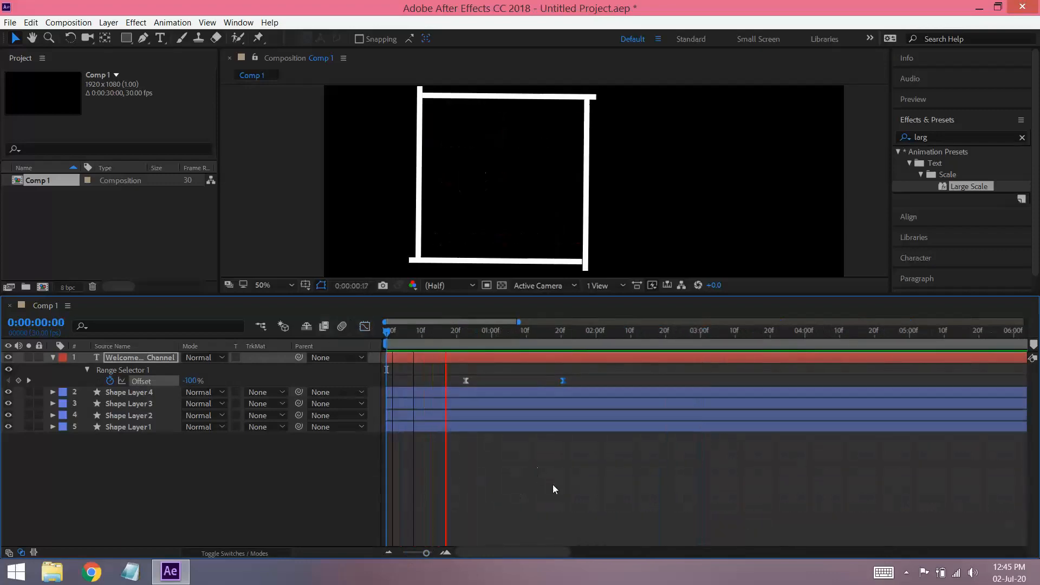
pyautogui.press('space')
pyautogui.moveTo(427, 553); pyautogui.dragTo(412, 554)
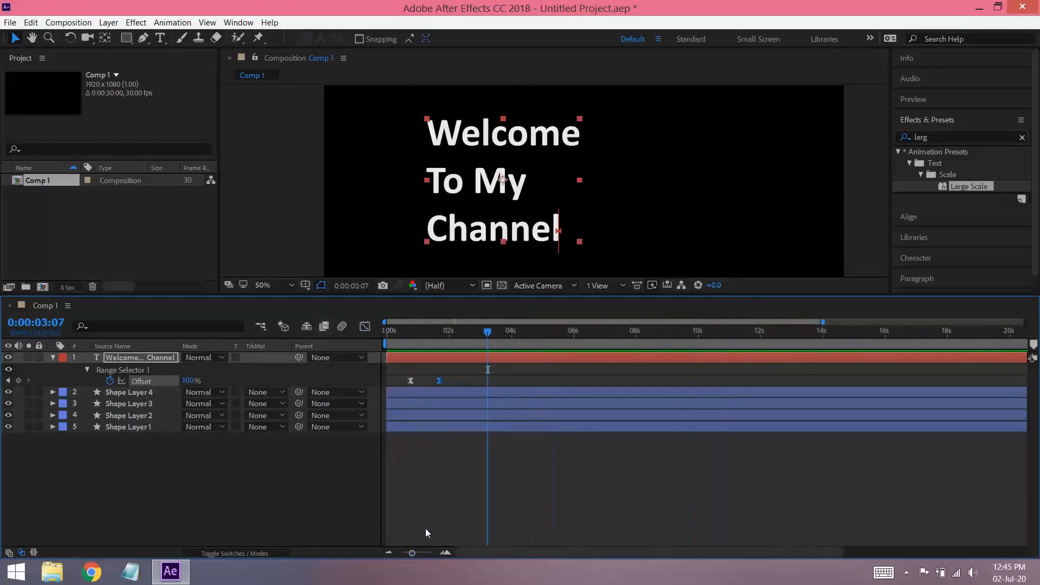
# - Reveal the text layer's Position property and add a Position keyframe at 0:00:03:05
pyautogui.click(107, 358)
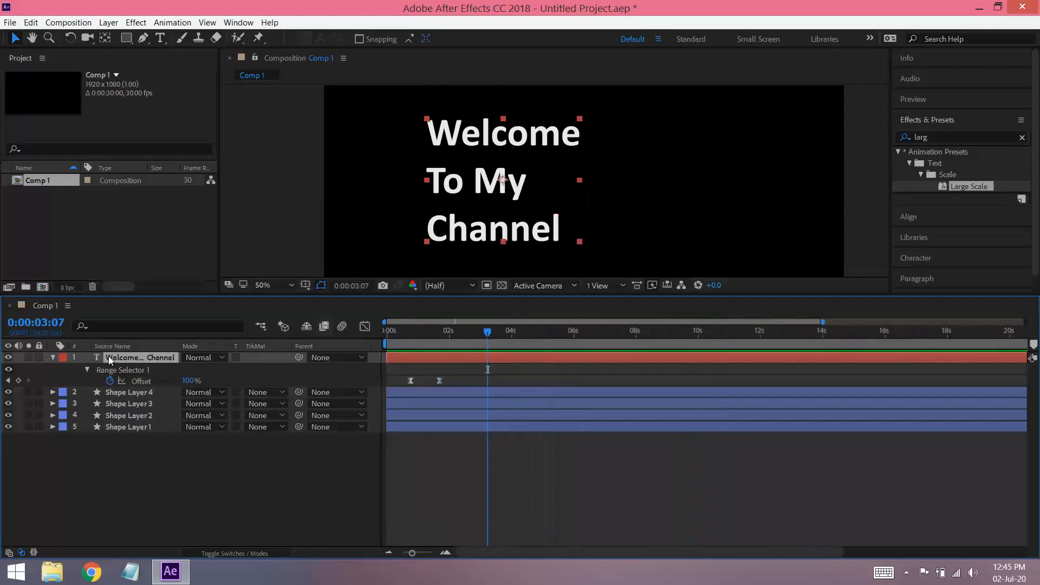
pyautogui.press('p')
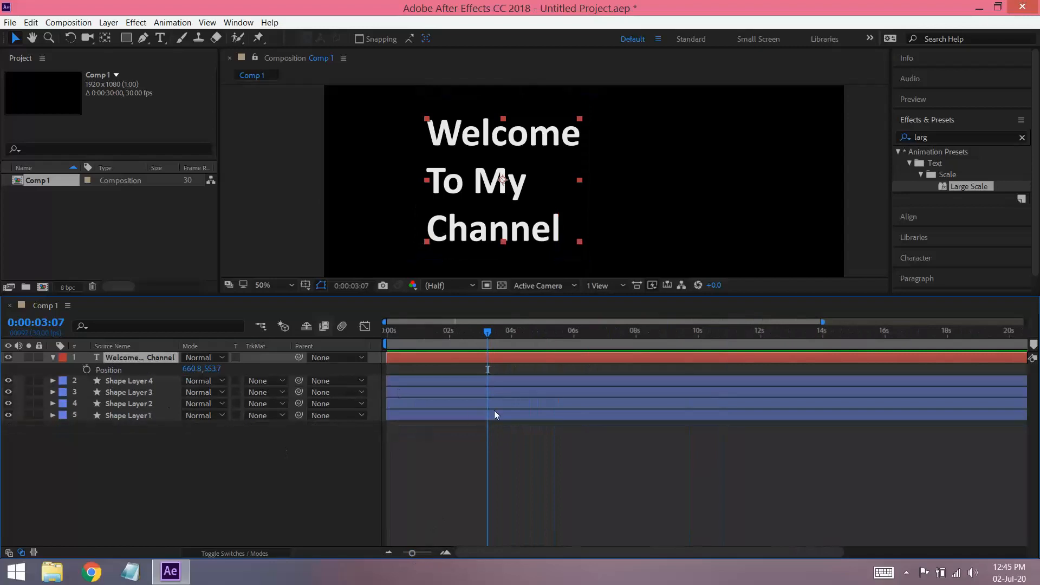
pyautogui.moveTo(487, 334)
pyautogui.mouseDown()
pyautogui.moveTo(452, 331)
pyautogui.moveTo(485, 330)
pyautogui.mouseUp()
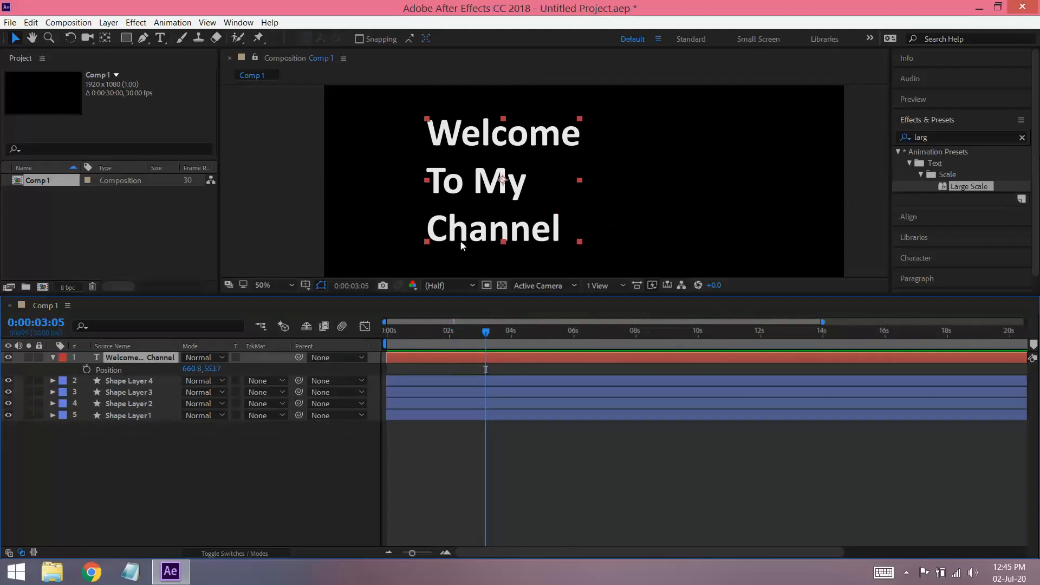
pyautogui.click(87, 369)
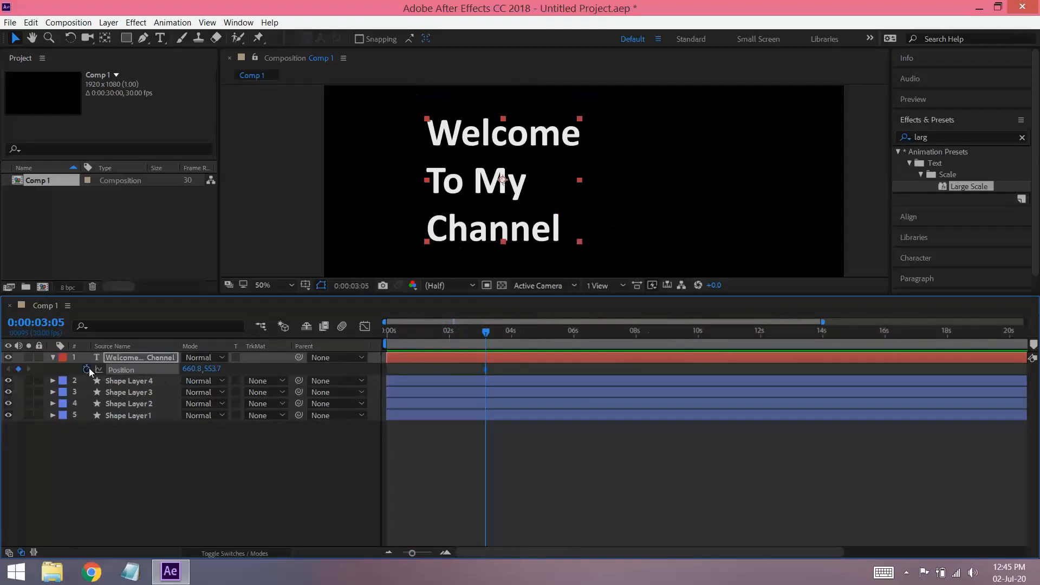
# - Add a Position keyframe at 0:00:03:27 with the text moved off the composition's right edge, at about 2340, 551
pyautogui.moveTo(489, 332); pyautogui.dragTo(509, 337)
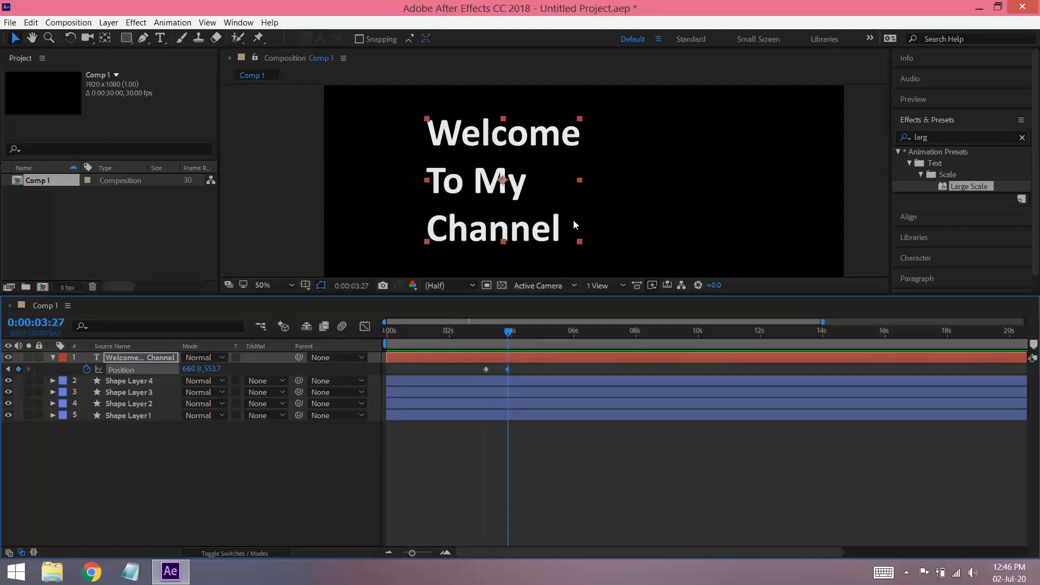
pyautogui.moveTo(514, 196); pyautogui.dragTo(716, 193)
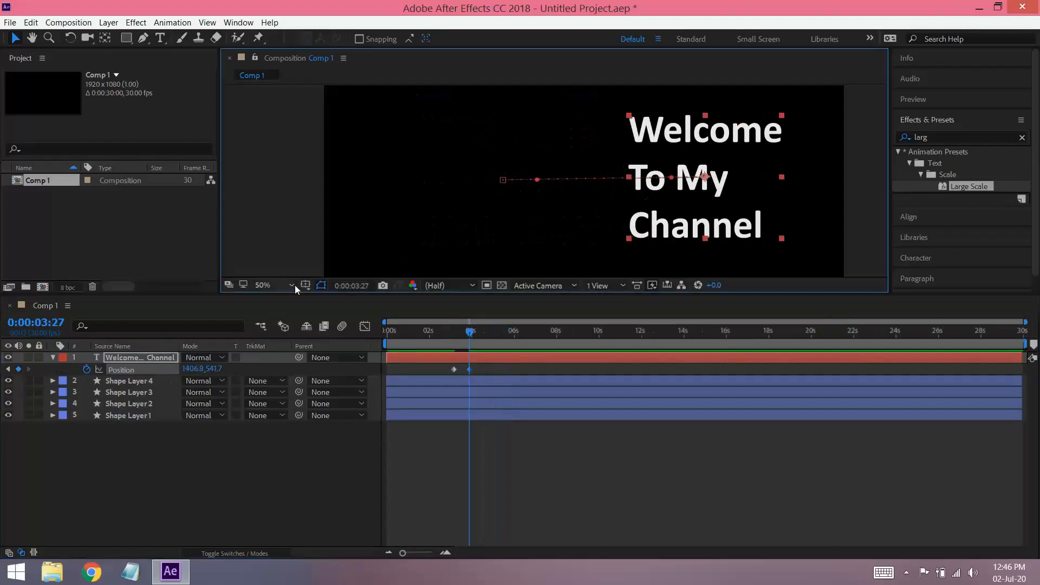
pyautogui.click(292, 285)
pyautogui.click(281, 394)
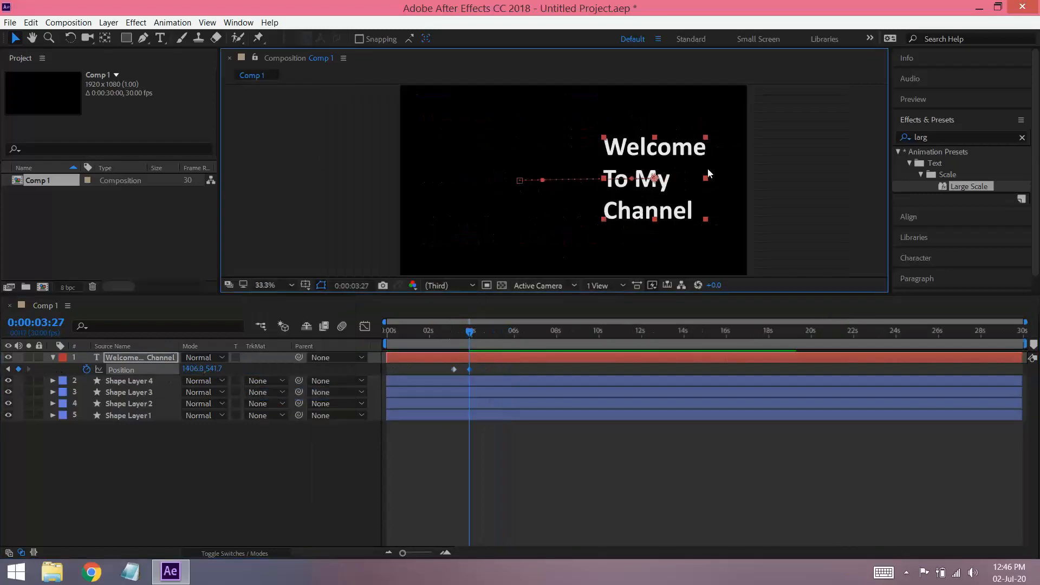
pyautogui.moveTo(667, 184); pyautogui.dragTo(836, 184)
pyautogui.press('capslock')
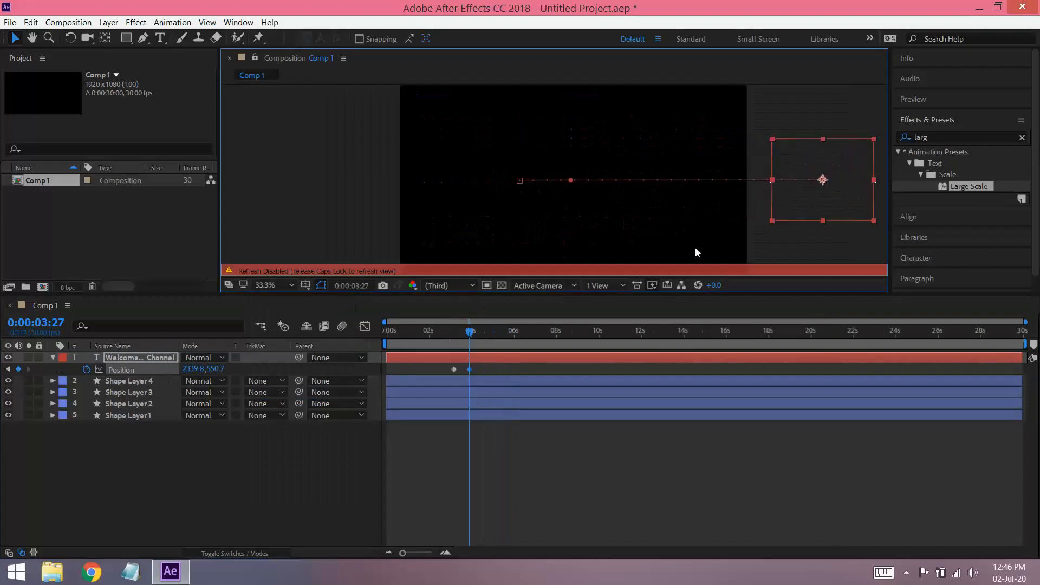
# - Re-enable view refresh and preview from the start to check the text sliding out of the frame
pyautogui.moveTo(472, 335); pyautogui.dragTo(386, 331)
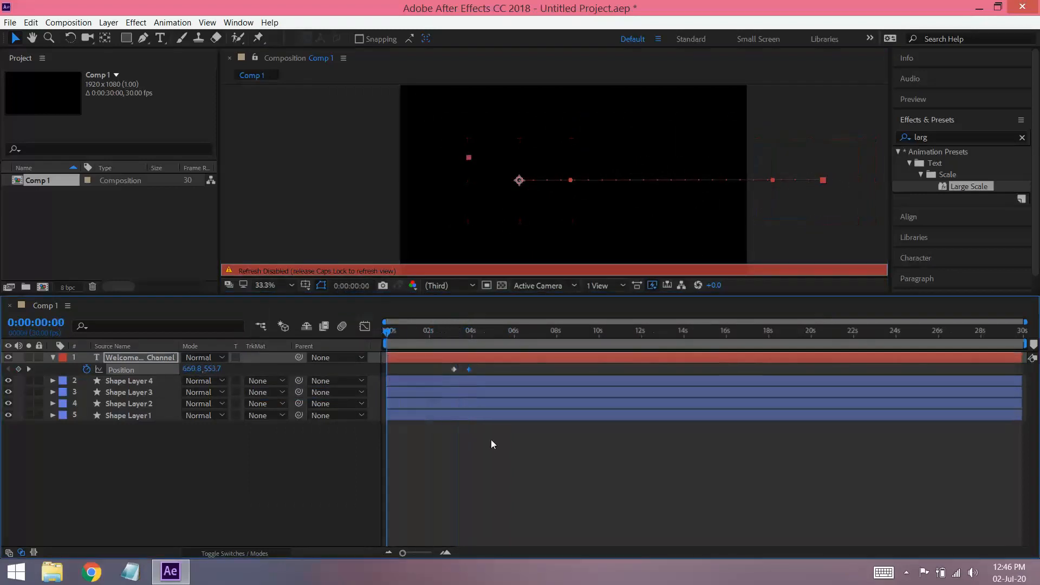
pyautogui.press('capslock')
pyautogui.press('space')
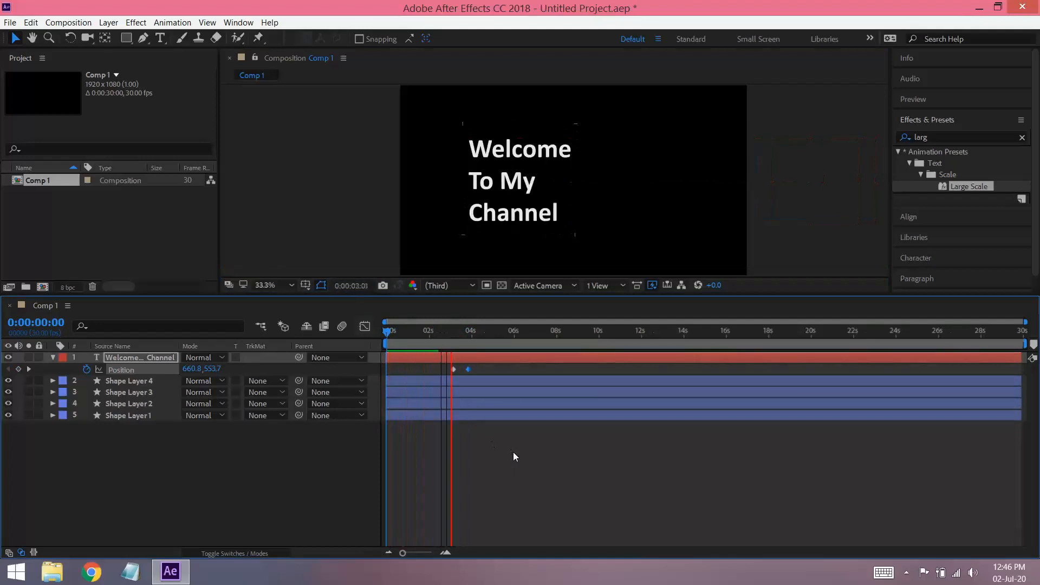
pyautogui.press('space')
# - Select the text layer's two Position keyframes and lengthen the first keyframe's outgoing ease handle in the speed graph
pyautogui.moveTo(527, 450); pyautogui.dragTo(439, 365)
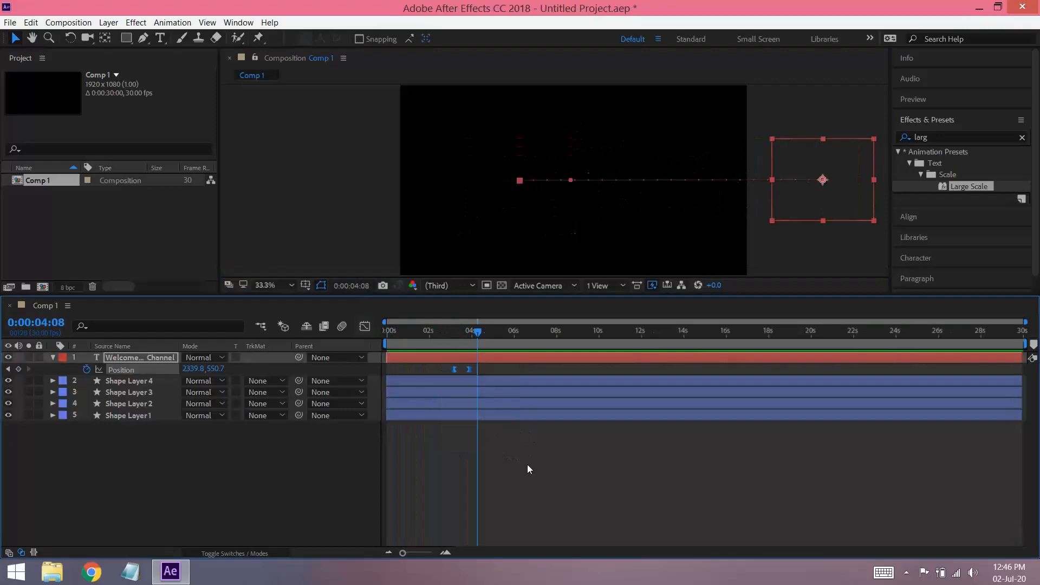
pyautogui.click(359, 327)
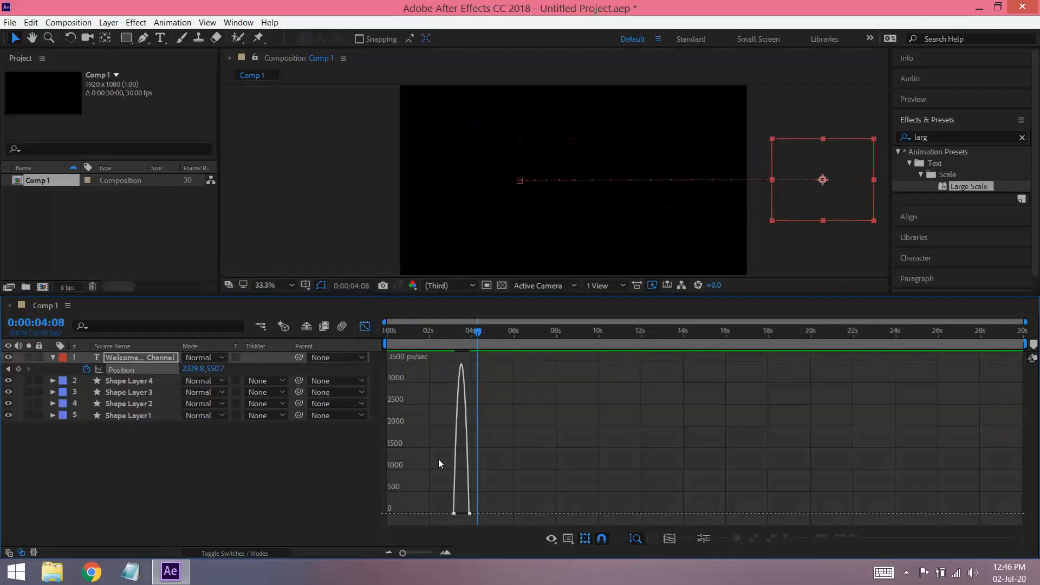
pyautogui.moveTo(402, 554); pyautogui.dragTo(428, 553)
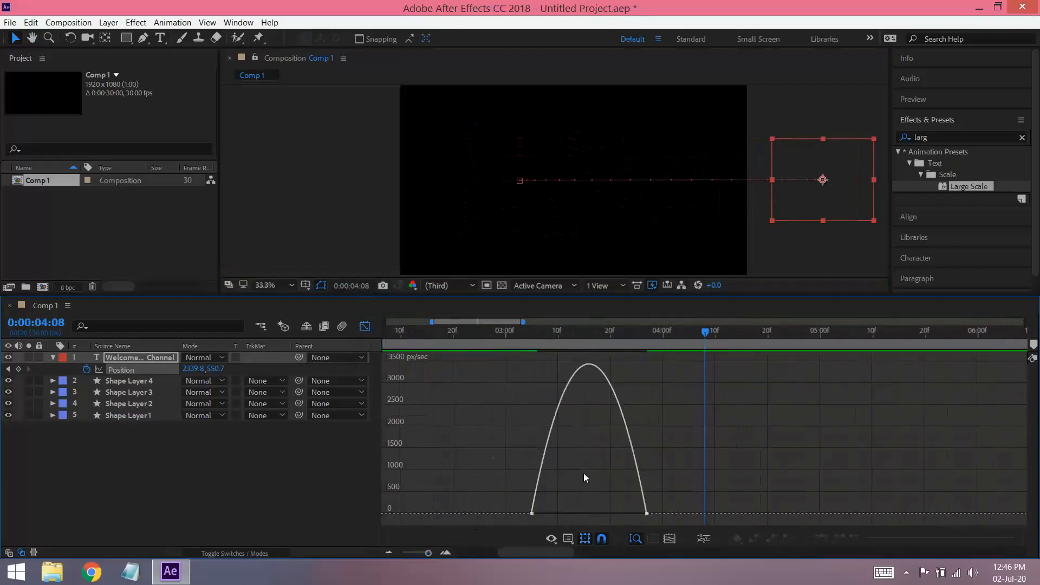
pyautogui.moveTo(584, 466); pyautogui.dragTo(648, 518)
pyautogui.click(647, 513)
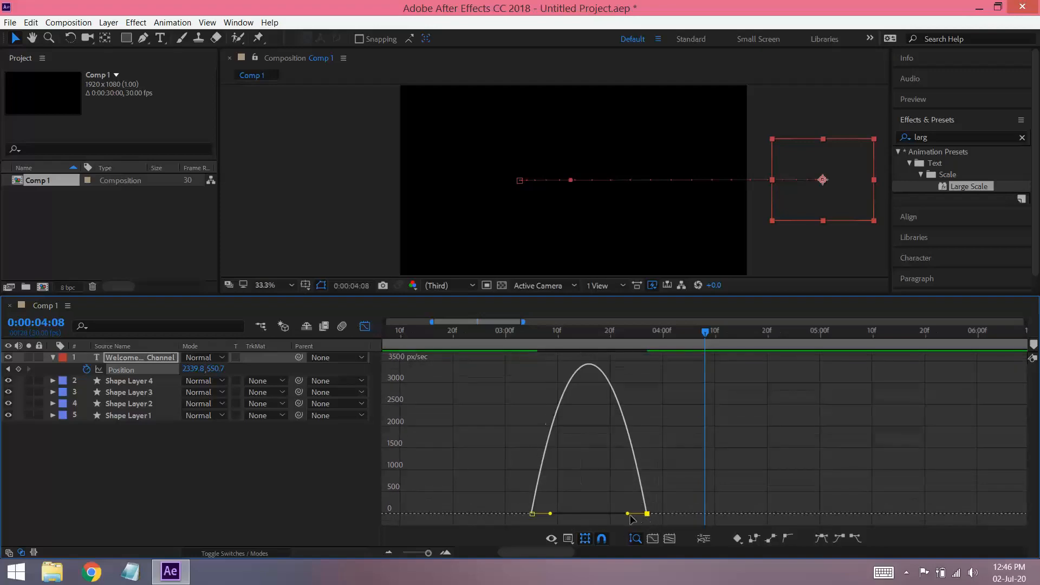
pyautogui.moveTo(551, 513); pyautogui.dragTo(591, 512)
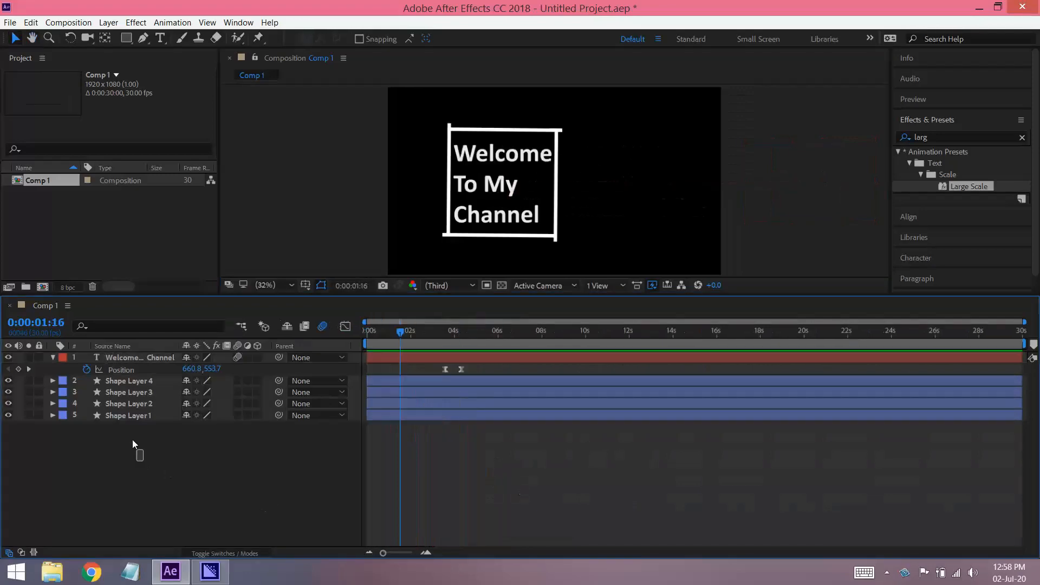
# - Pre-compose Shape Layers 1 to 4 into a composition named Pre-comp 1, moving all attributes into it
pyautogui.moveTo(132, 440); pyautogui.dragTo(118, 380)
pyautogui.rightClick(119, 380)
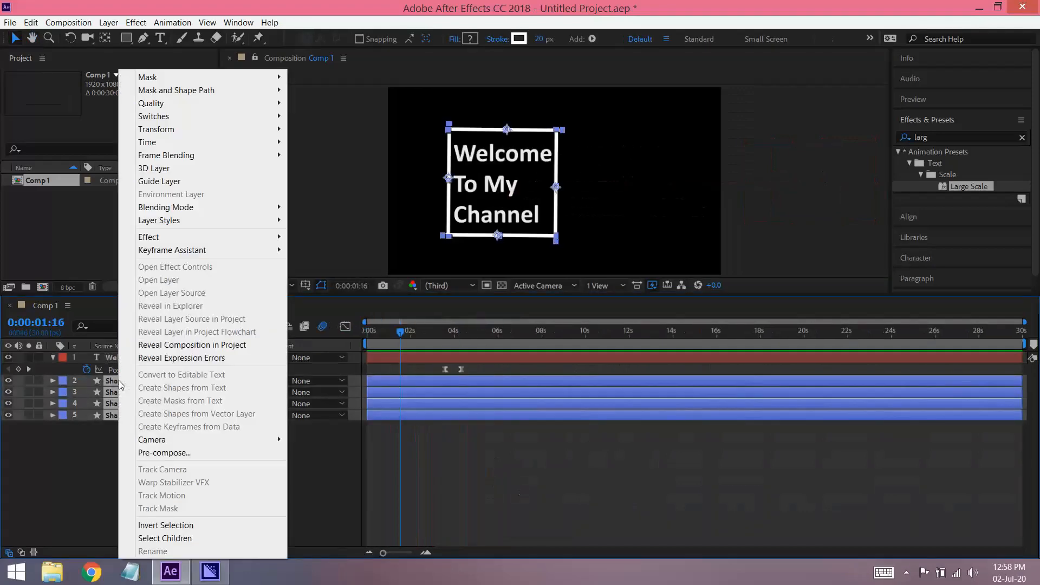
pyautogui.click(164, 453)
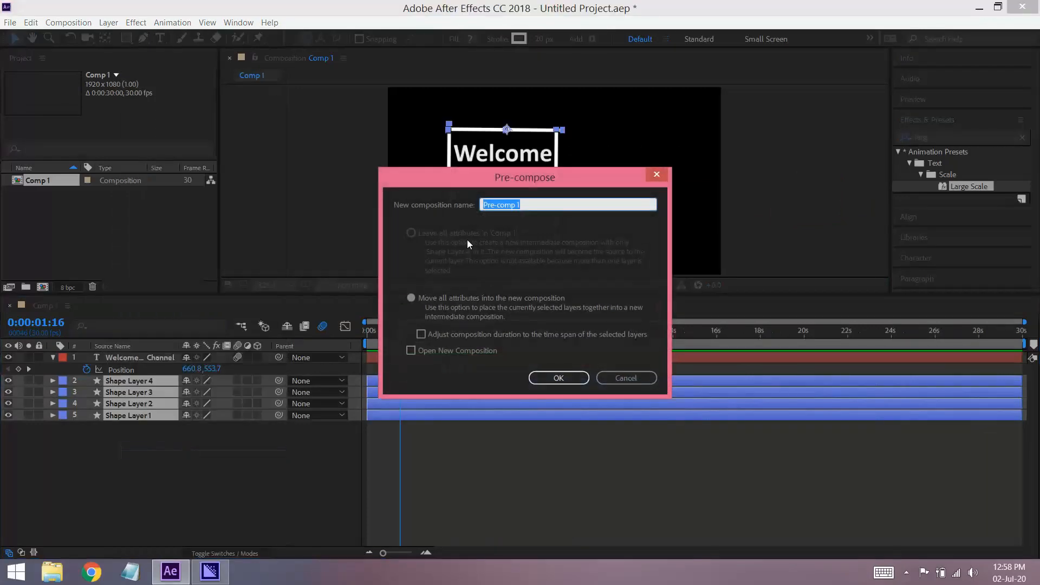
pyautogui.click(557, 378)
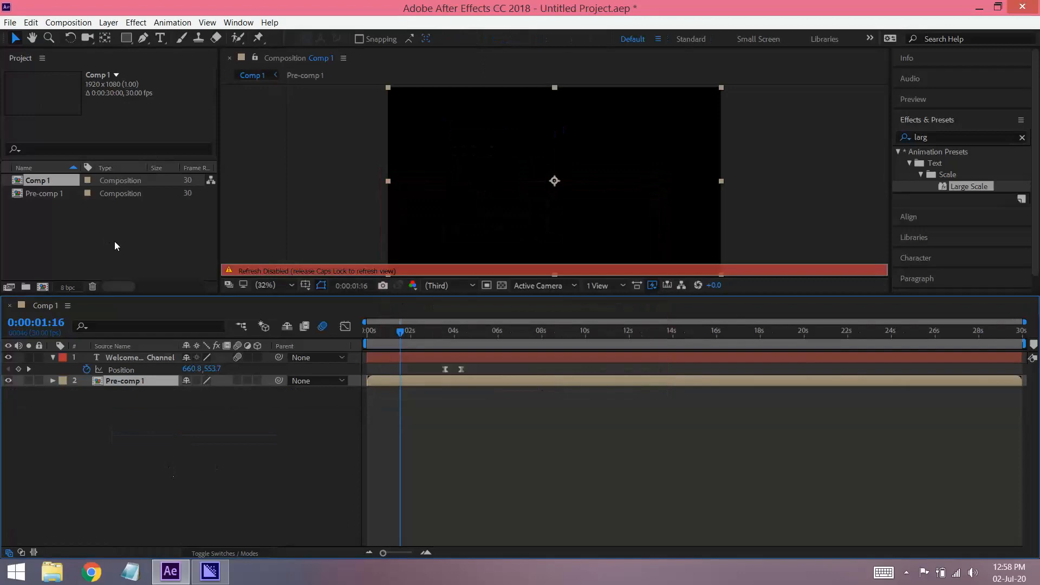
# - Save the project under the file name 2 in the AFTER folder
pyautogui.click(10, 22)
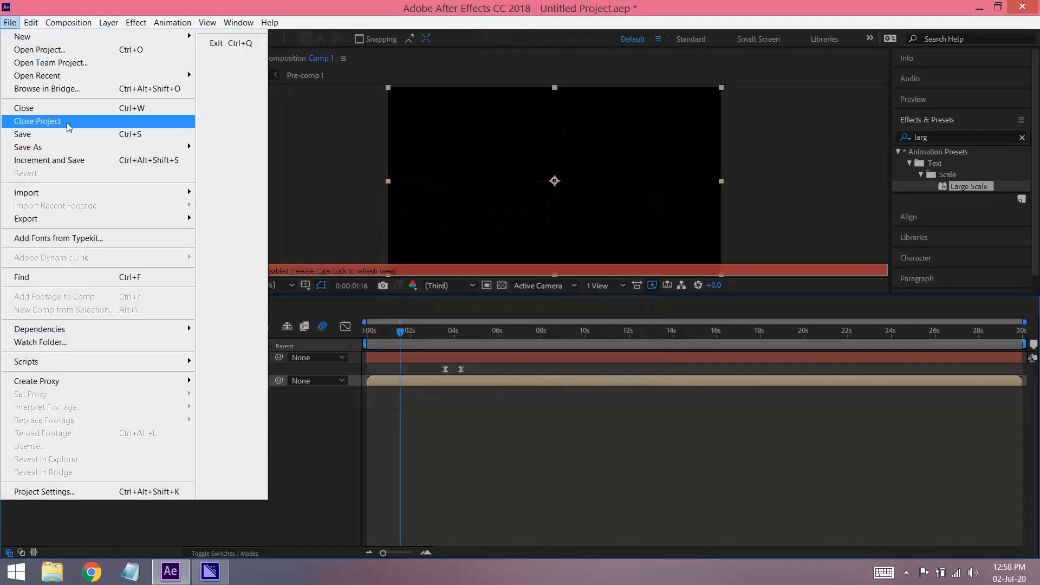
pyautogui.moveTo(72, 146)
pyautogui.click(216, 145)
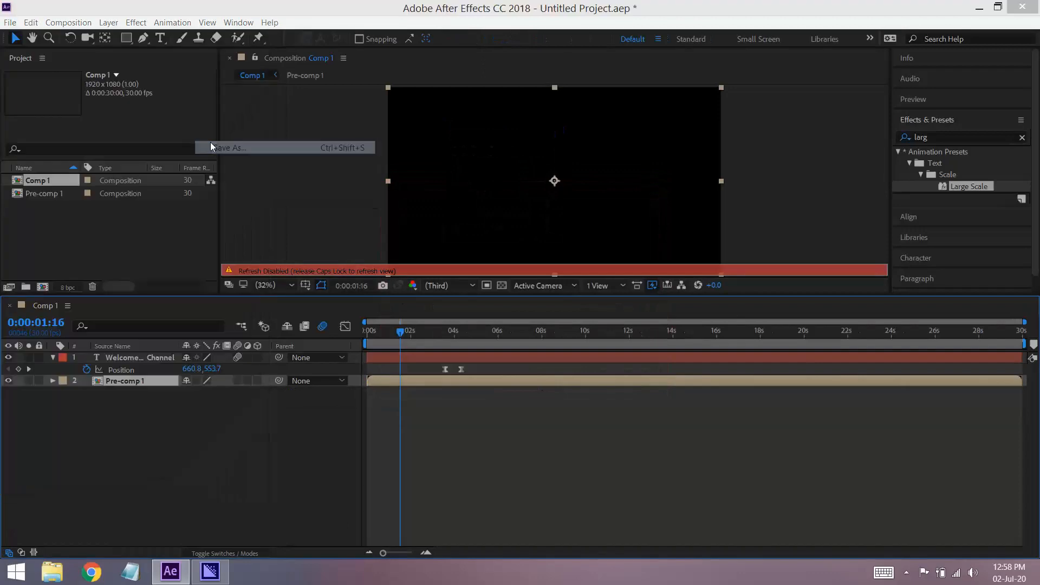
pyautogui.write('2')
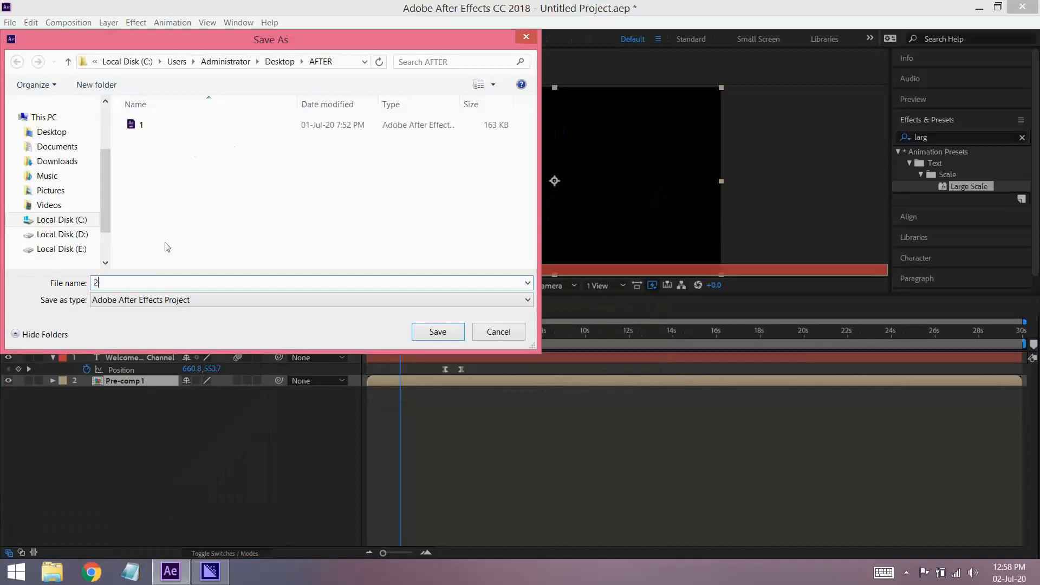
pyautogui.click(447, 333)
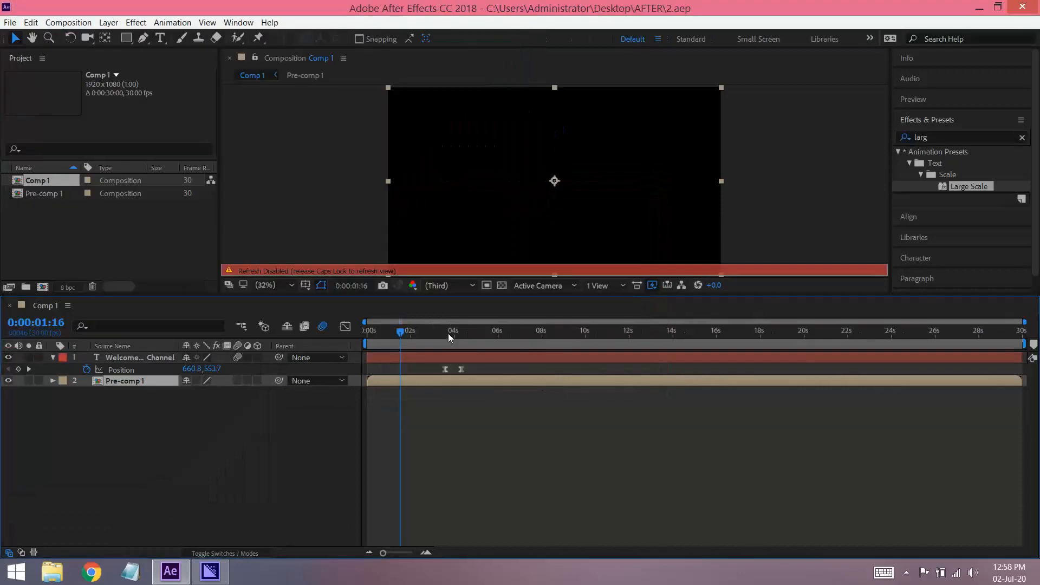
# - Import the project file 2.aep and add its Pre-comp 1 to the Comp 1 timeline as the lowest layer
pyautogui.doubleClick(145, 229)
pyautogui.doubleClick(151, 155)
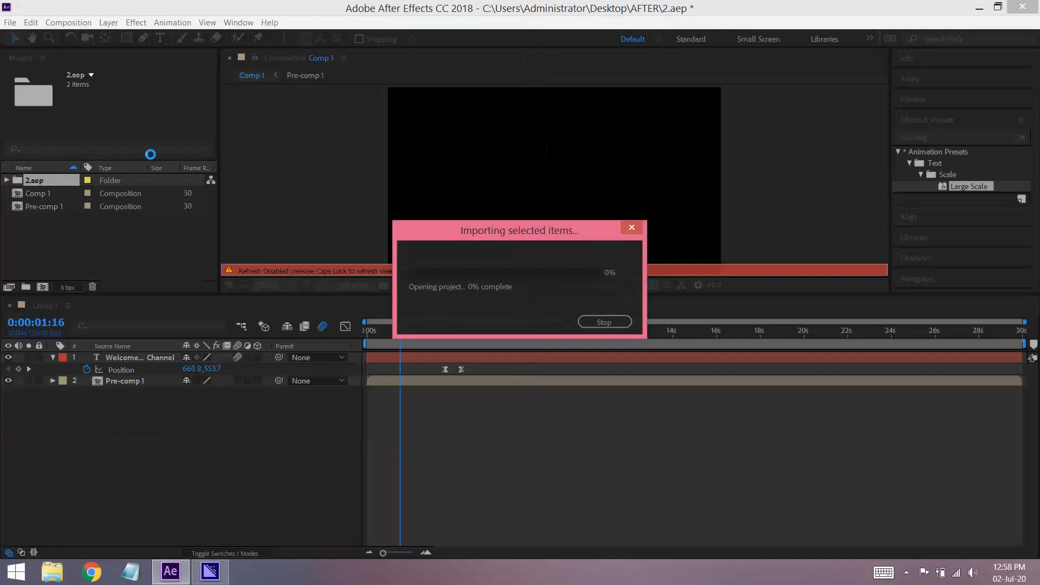
pyautogui.click(6, 180)
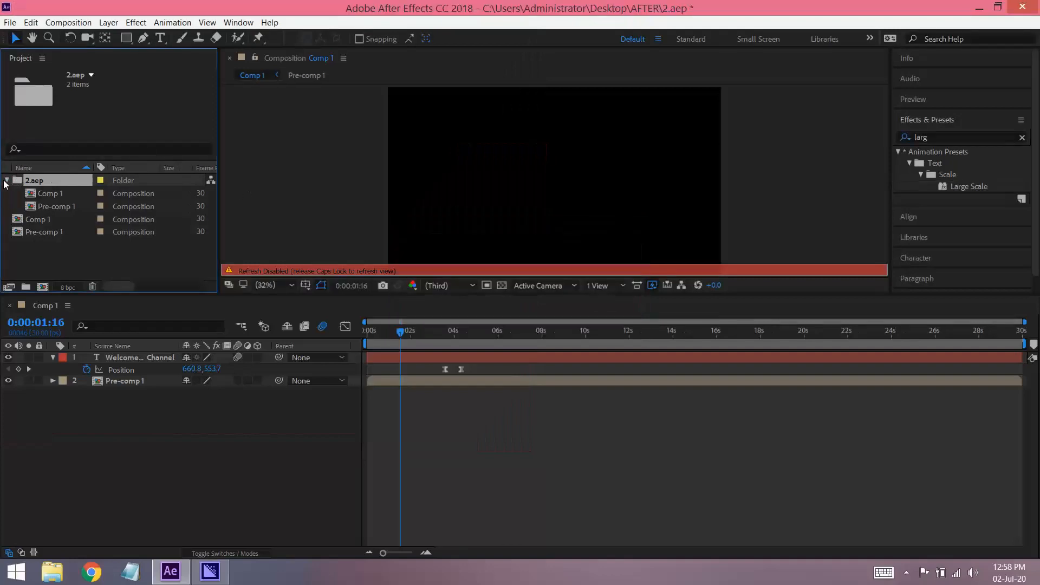
pyautogui.click(49, 206)
pyautogui.moveTo(49, 207); pyautogui.dragTo(118, 402)
# - Rename the newly added pre-comp layer as Pre-comp 2
pyautogui.rightClick(117, 392)
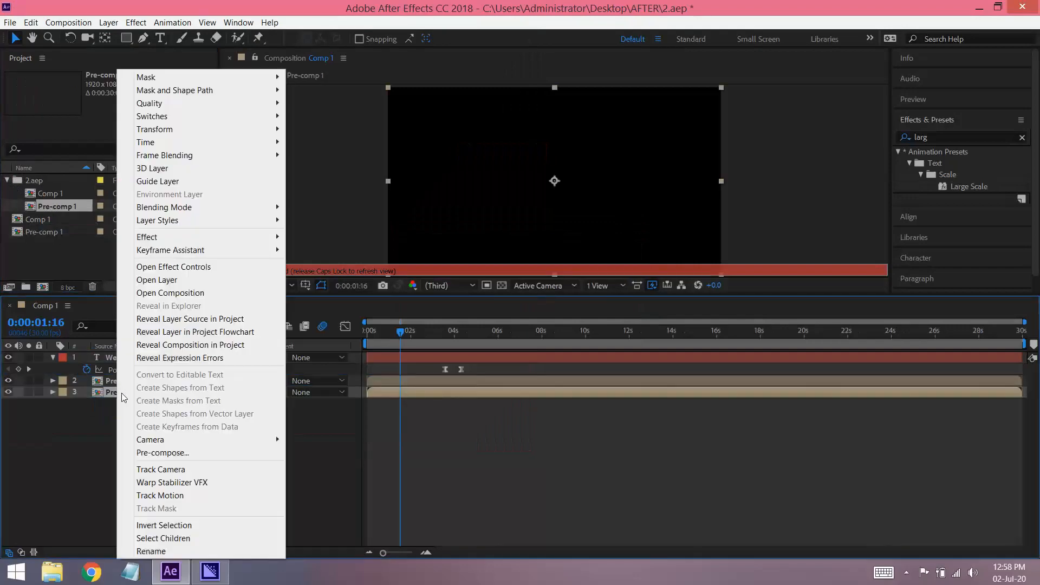
pyautogui.click(151, 551)
pyautogui.press('Right')
pyautogui.press('Return')
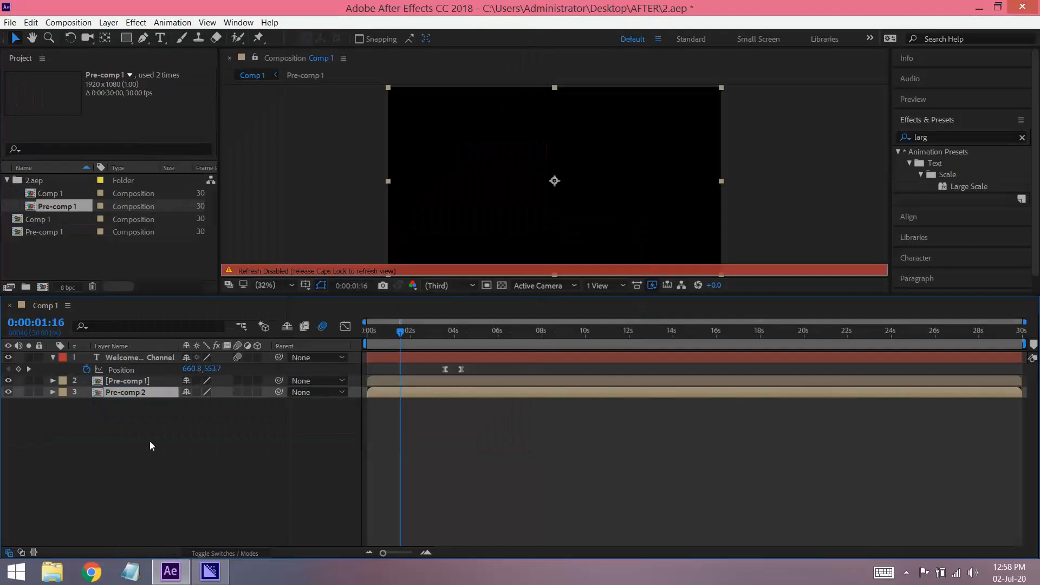
# - Open the Pre-comp 2 layer's composition and reveal the keyframes of all four shape layers from 0:00:00:00
pyautogui.doubleClick(131, 395)
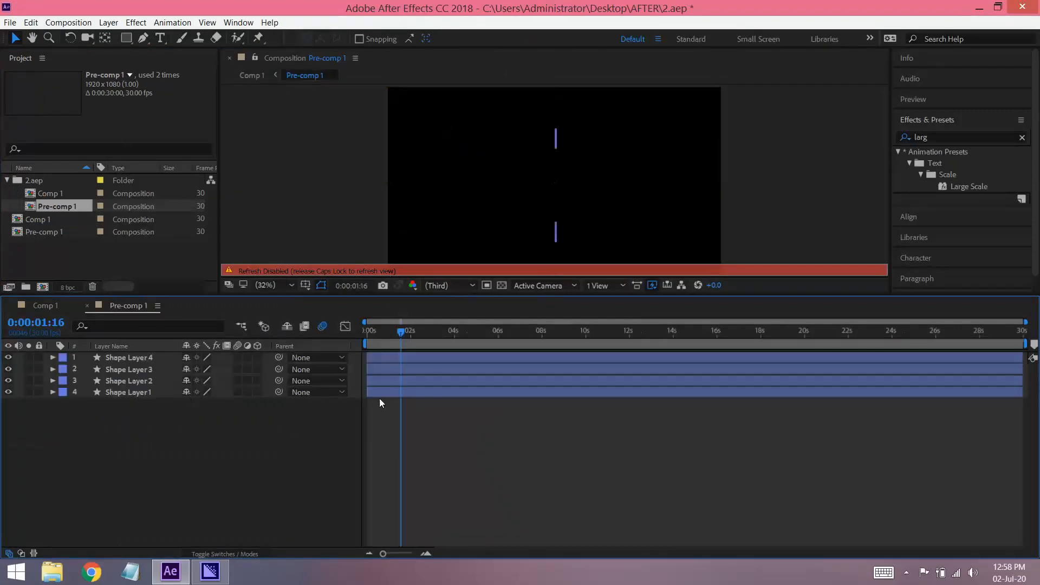
pyautogui.moveTo(400, 330); pyautogui.dragTo(361, 329)
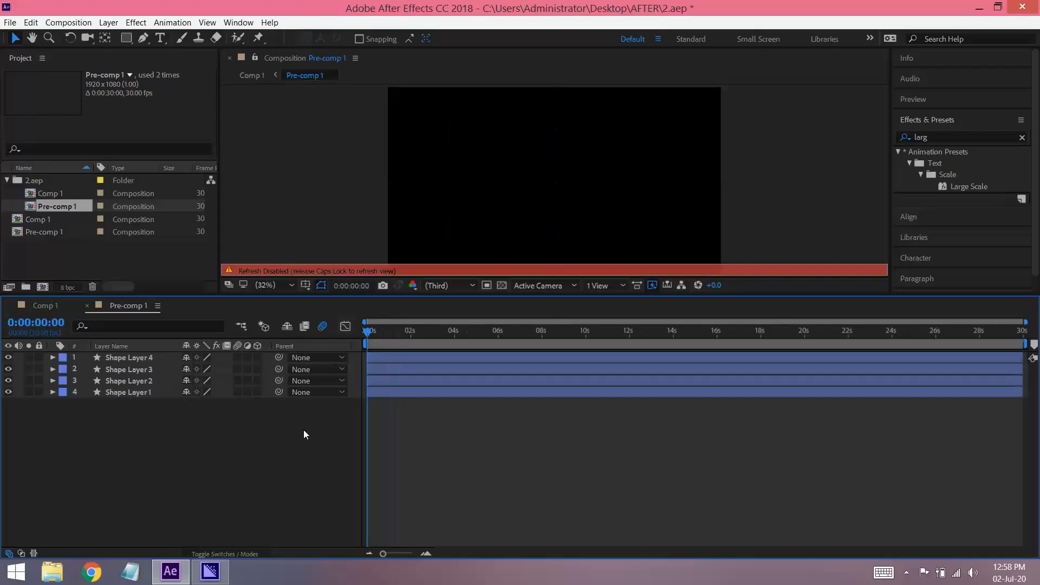
pyautogui.moveTo(180, 446); pyautogui.dragTo(129, 355)
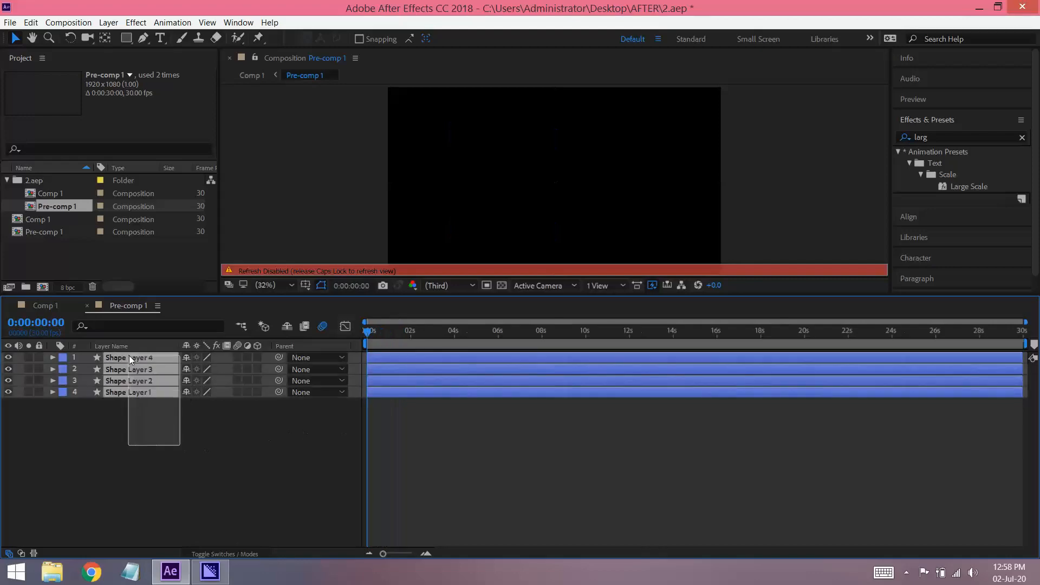
pyautogui.press('u')
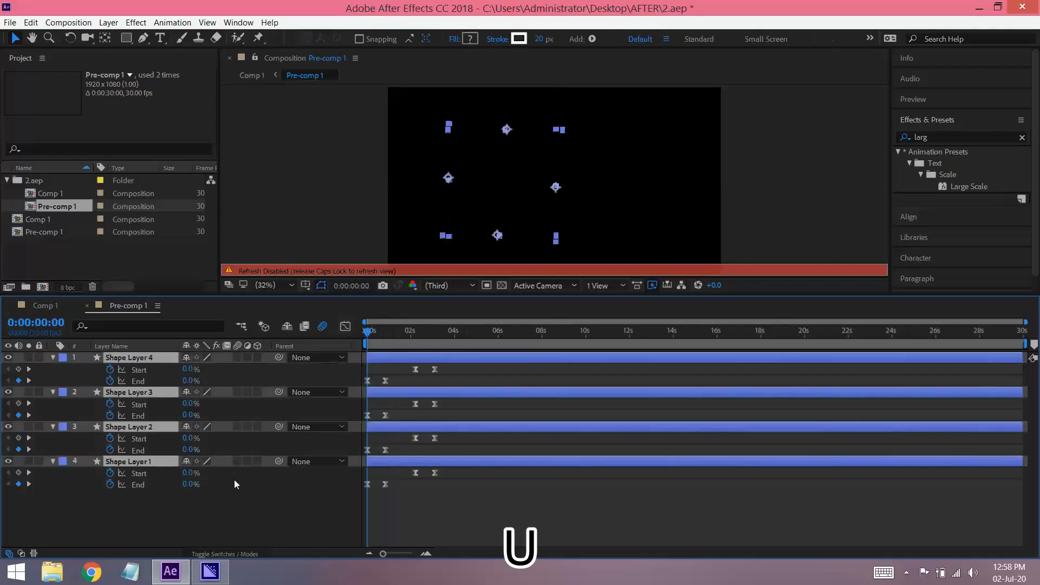
# - Re-enable view refresh and preview the square's line animation inside the pre-comp
pyautogui.press('capslock')
pyautogui.press('space')
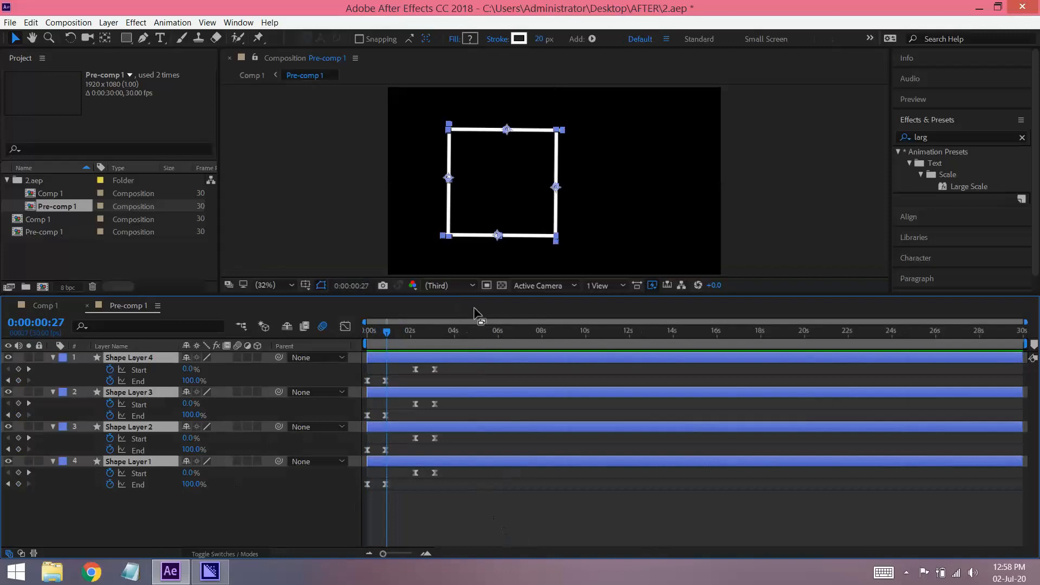
pyautogui.click(450, 505)
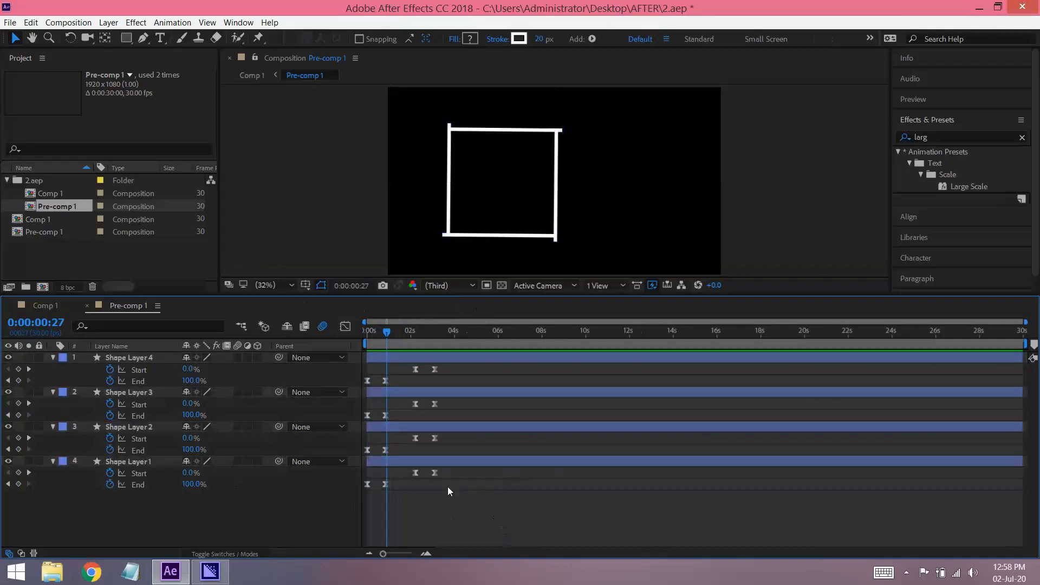
# - Move the square's bottom line, Shape Layer 3, up to just below the top line
pyautogui.click(477, 236)
pyautogui.click(486, 193)
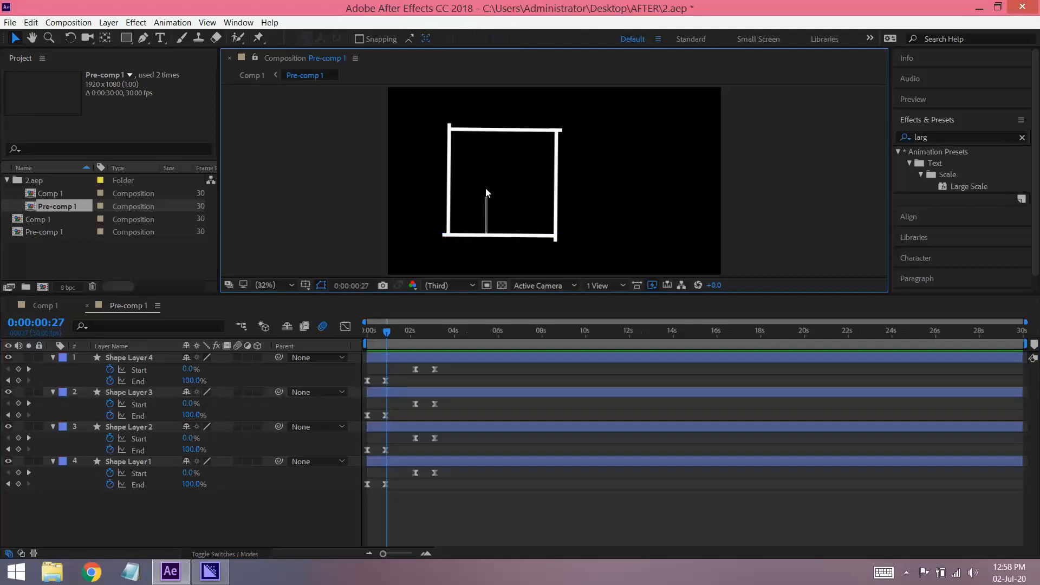
pyautogui.moveTo(489, 216); pyautogui.dragTo(533, 136)
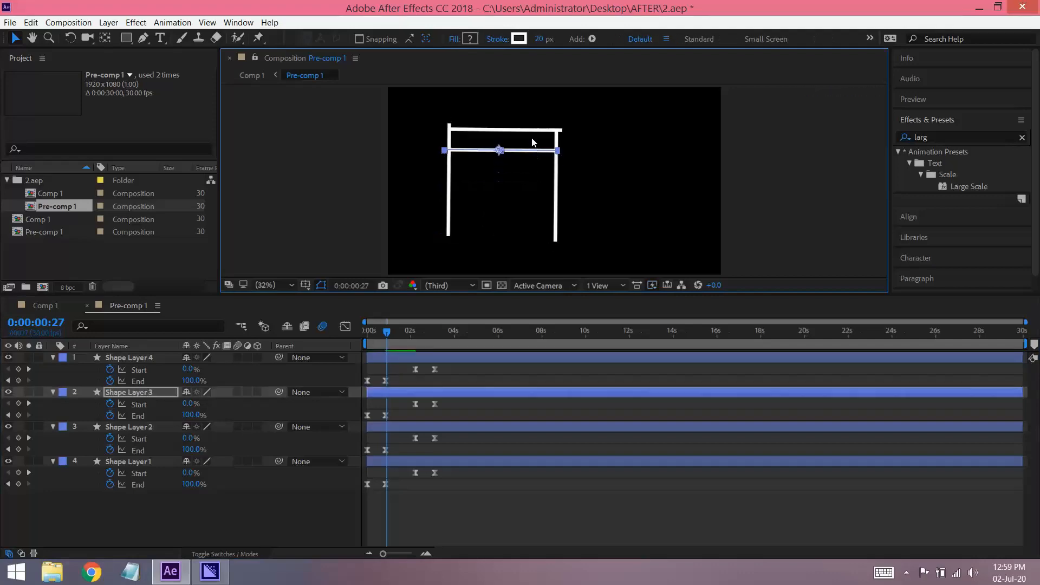
# - Move the square's top line, Shape Layer 4, down to the bottom edge with the time at 0:00:01:20
pyautogui.click(533, 136)
pyautogui.click(519, 154)
pyautogui.click(507, 140)
pyautogui.click(509, 133)
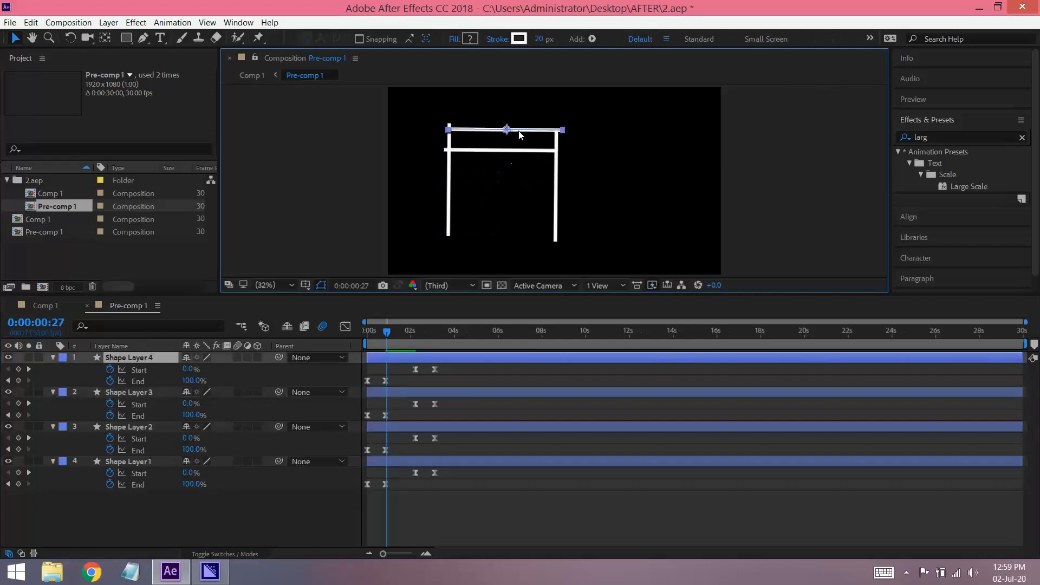
pyautogui.press('=')
pyautogui.scroll(1, 518, 131)
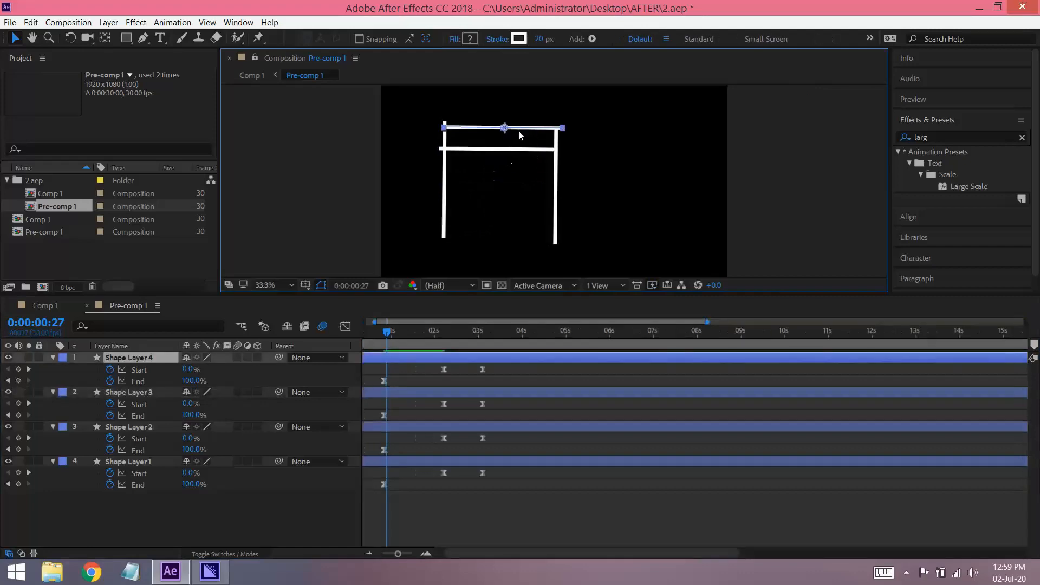
pyautogui.scroll(3, 518, 134)
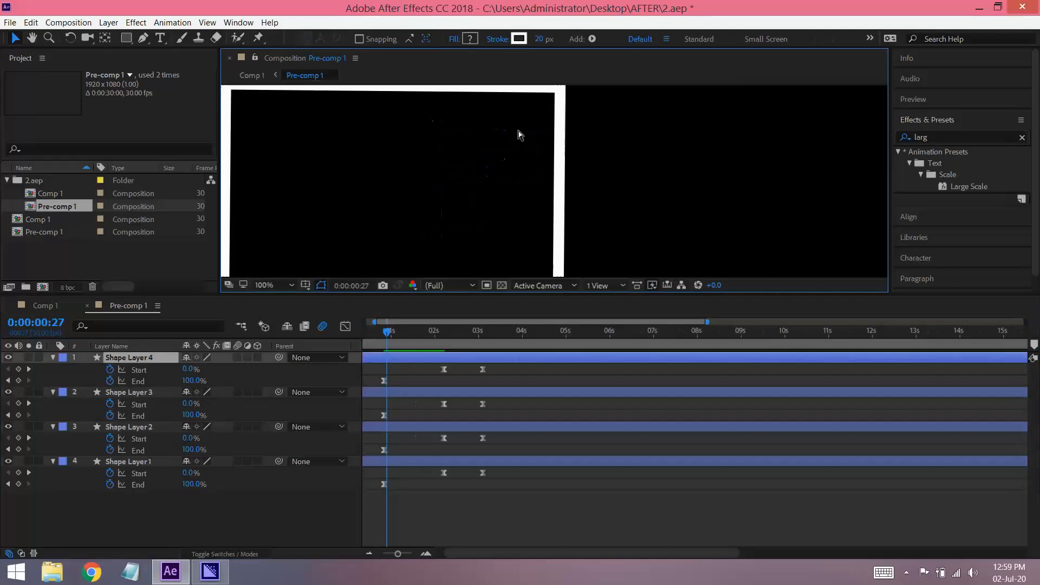
pyautogui.scroll(-2, 519, 134)
pyautogui.press('space')
pyautogui.click(291, 284)
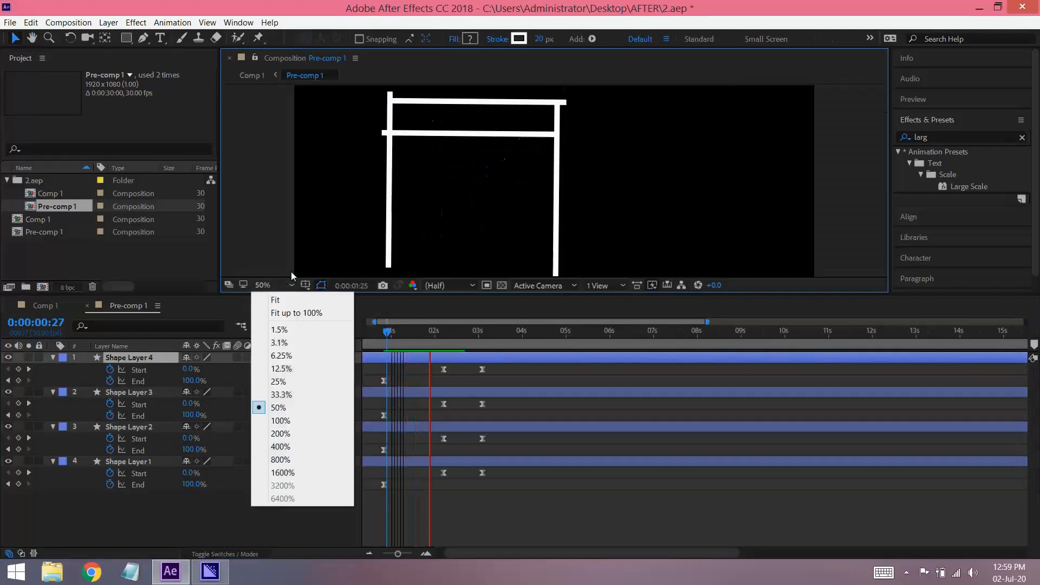
pyautogui.click(293, 296)
pyautogui.moveTo(514, 333); pyautogui.dragTo(421, 333)
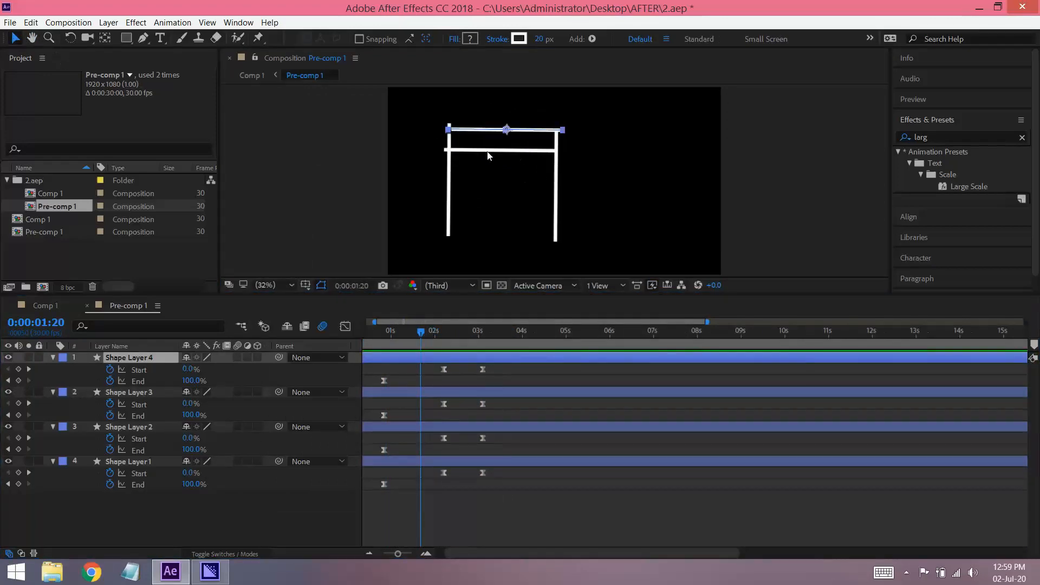
pyautogui.moveTo(489, 132); pyautogui.dragTo(487, 238)
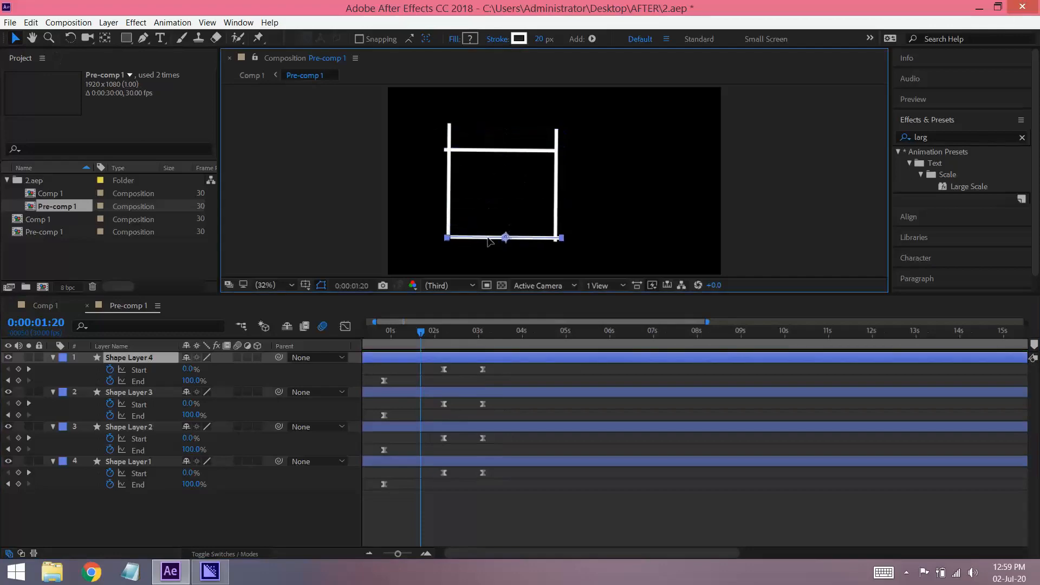
# - Move Shape Layer 3 up to the square's top edge and preview the line animation from the start
pyautogui.click(496, 151)
pyautogui.moveTo(483, 149); pyautogui.dragTo(487, 124)
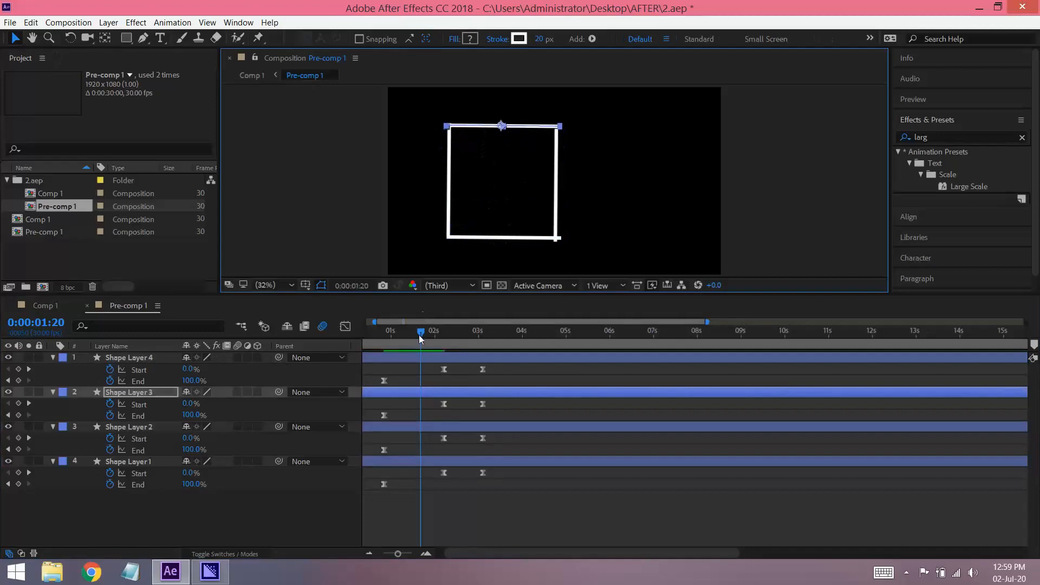
pyautogui.moveTo(422, 330); pyautogui.dragTo(323, 338)
pyautogui.press('space')
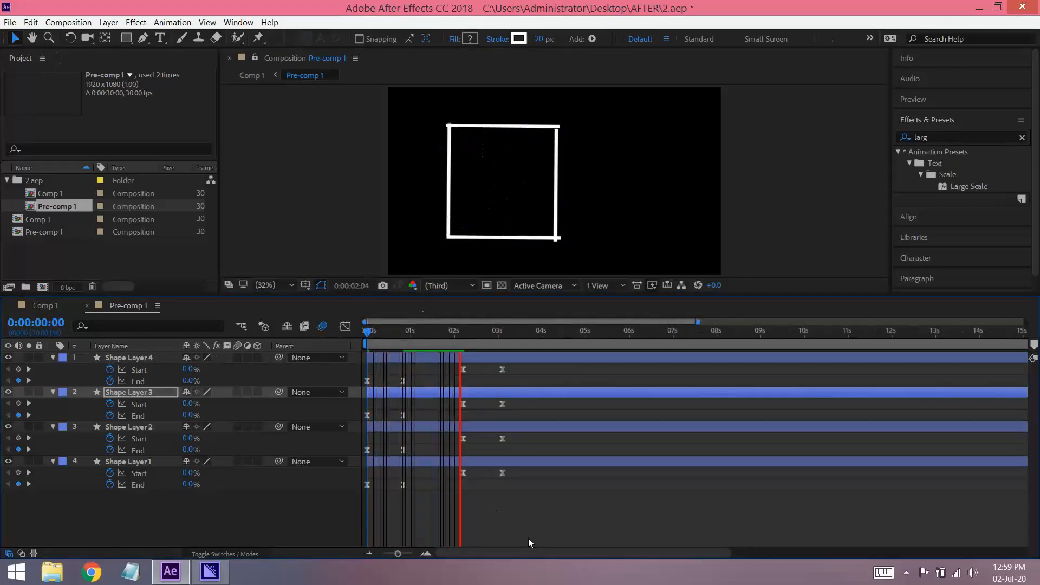
pyautogui.press('space')
# - Shift the Start keyframes of all four shape layers earlier so they begin near 0:00:01:11
pyautogui.moveTo(531, 518); pyautogui.dragTo(430, 366)
pyautogui.moveTo(505, 331); pyautogui.dragTo(424, 334)
pyautogui.click(612, 197)
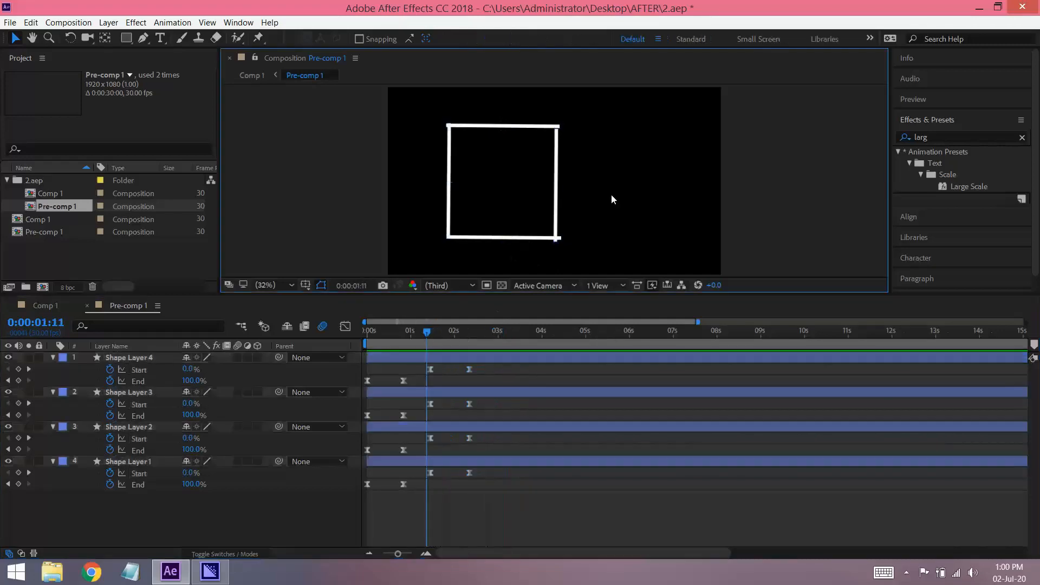
# - View the composition at 100% and nudge the square's right line slightly right to align it with the corner
pyautogui.click(274, 286)
pyautogui.click(287, 420)
pyautogui.click(620, 187)
pyautogui.press('Right')
pyautogui.press('Right')
pyautogui.press('Right')
pyautogui.press('Right')
pyautogui.press('Right')
pyautogui.press('Right')
pyautogui.press('Right')
# - Nudge the bottom line, Shape Layer 4, left until its end is flush with the left line's outer edge
pyautogui.click(284, 187)
pyautogui.moveTo(412, 260); pyautogui.dragTo(414, 22)
pyautogui.click(468, 257)
pyautogui.click(477, 239)
pyautogui.press('Left')
pyautogui.press('Left')
pyautogui.press('Left')
pyautogui.press('Left')
pyautogui.press('Left')
pyautogui.press('Left')
pyautogui.press('Left')
pyautogui.press('Left')
pyautogui.press('Left')
pyautogui.press('Left')
pyautogui.press('Left')
pyautogui.press('Left')
pyautogui.press('Left')
pyautogui.press('Left')
pyautogui.press('Left')
pyautogui.press('Left')
pyautogui.press('Left')
pyautogui.press('Left')
pyautogui.press('Left')
pyautogui.press('Left')
pyautogui.press('Left')
pyautogui.press('Left')
pyautogui.press('Left')
# - Stretch the bottom line's right end to the right line's outer edge and check the square's lower-left corner at 200%
pyautogui.click(745, 250)
pyautogui.click(627, 239)
pyautogui.moveTo(626, 239); pyautogui.dragTo(631, 239)
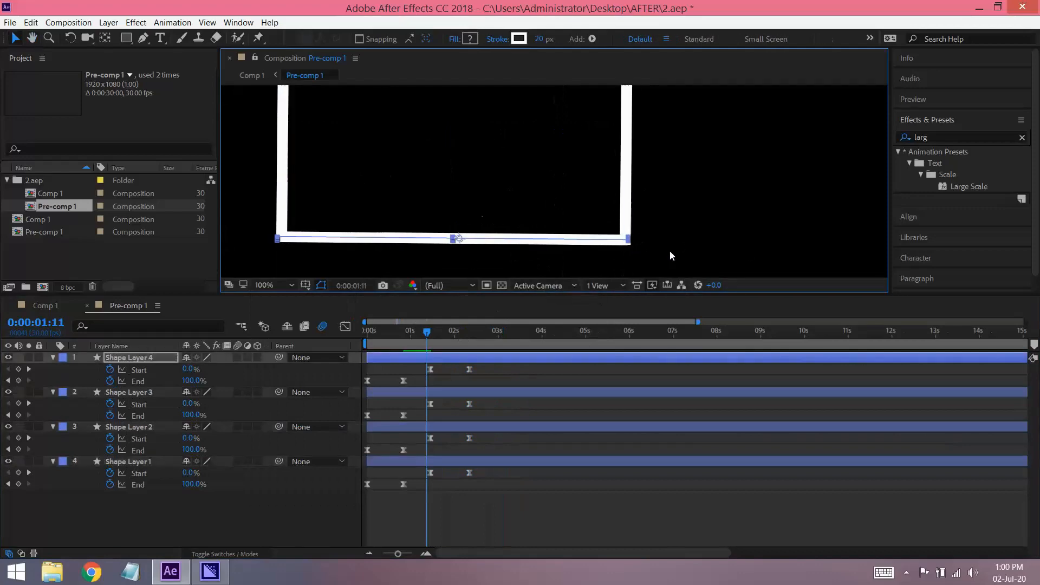
pyautogui.scroll(1, 630, 239)
pyautogui.moveTo(230, 202); pyautogui.dragTo(569, 210)
pyautogui.press('v')
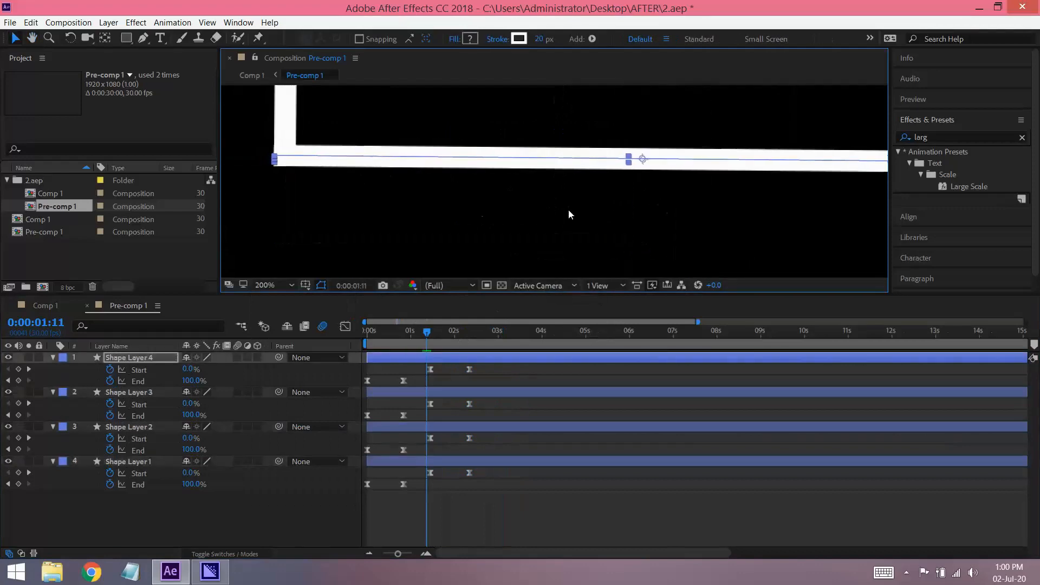
# - Fit the whole composition in the viewer and preview the square's line animation from the start
pyautogui.press(',')
pyautogui.press(',')
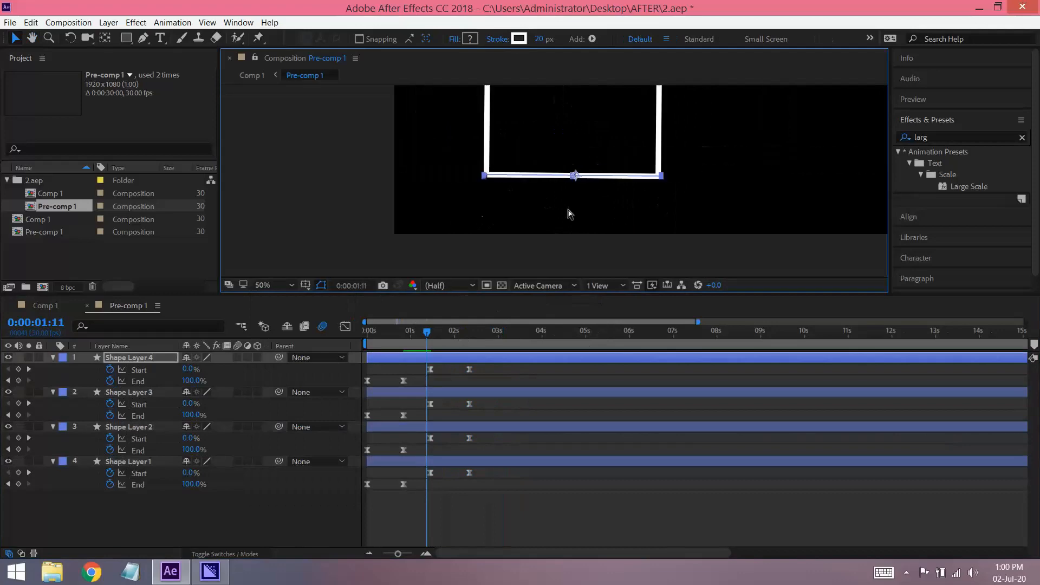
pyautogui.click(294, 287)
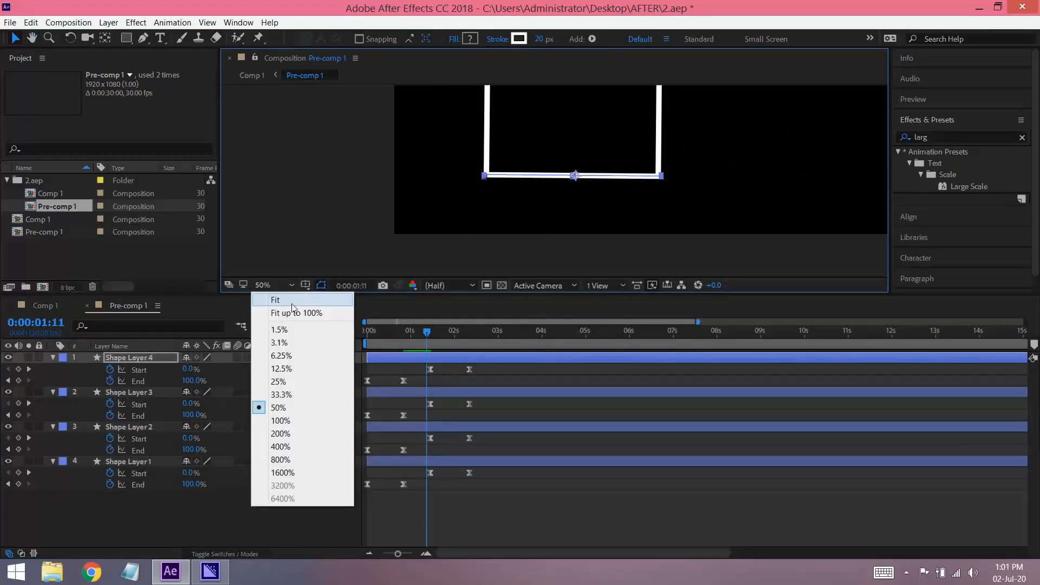
pyautogui.click(281, 298)
pyautogui.moveTo(427, 332); pyautogui.dragTo(347, 330)
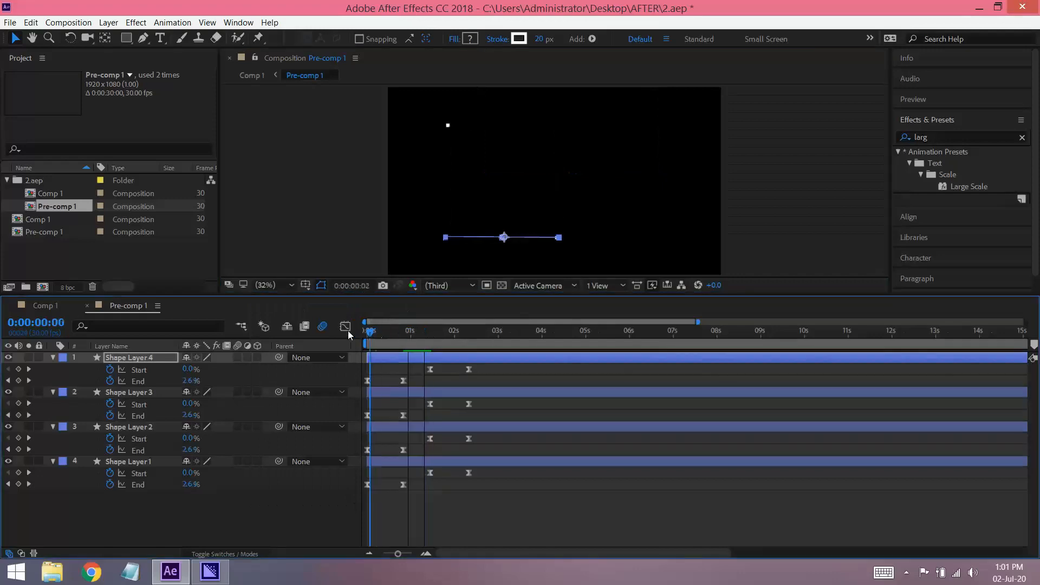
pyautogui.press('space')
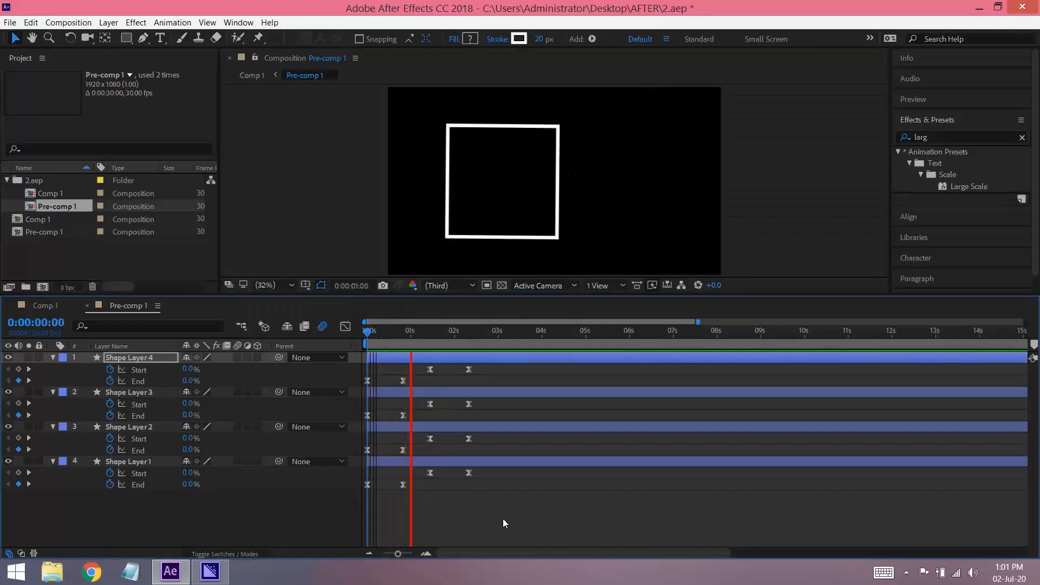
# - Shift the Start keyframes of all four shape layers earlier so they begin just after 1 second and end at 0:00:01:28
pyautogui.moveTo(481, 511); pyautogui.dragTo(428, 370)
pyautogui.click(508, 496)
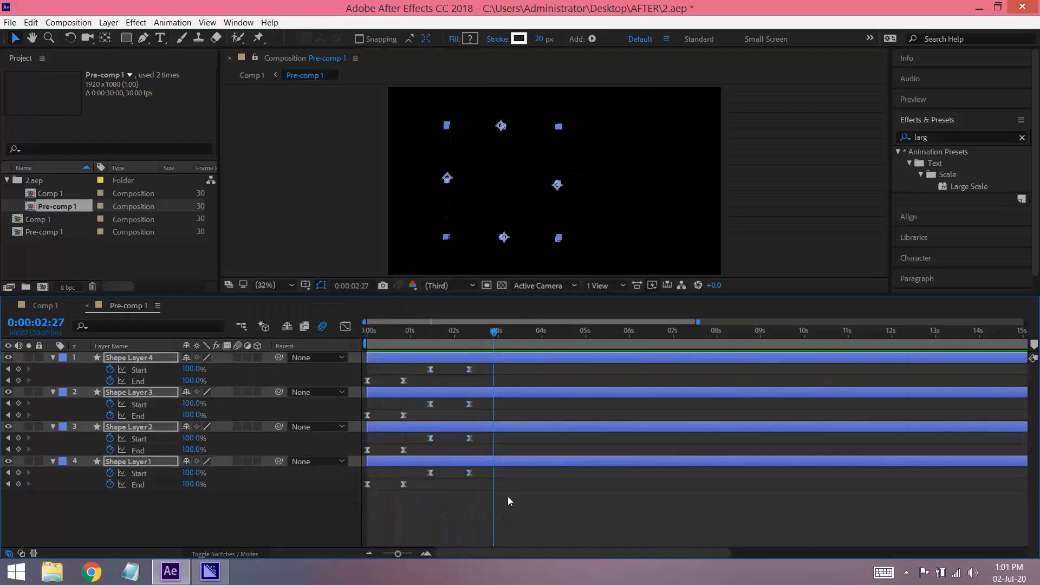
pyautogui.moveTo(484, 502); pyautogui.dragTo(413, 368)
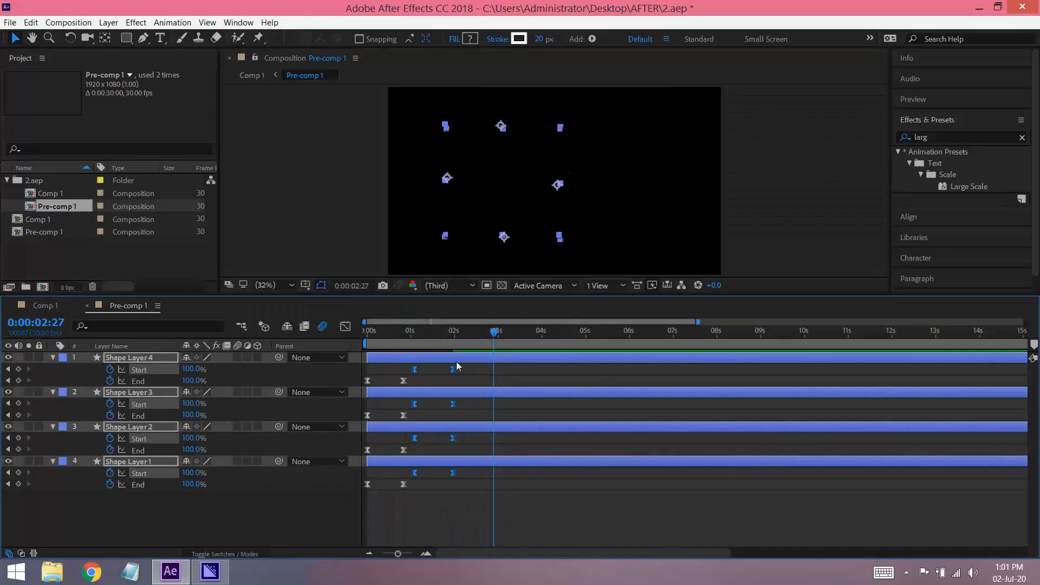
pyautogui.moveTo(494, 331); pyautogui.dragTo(340, 343)
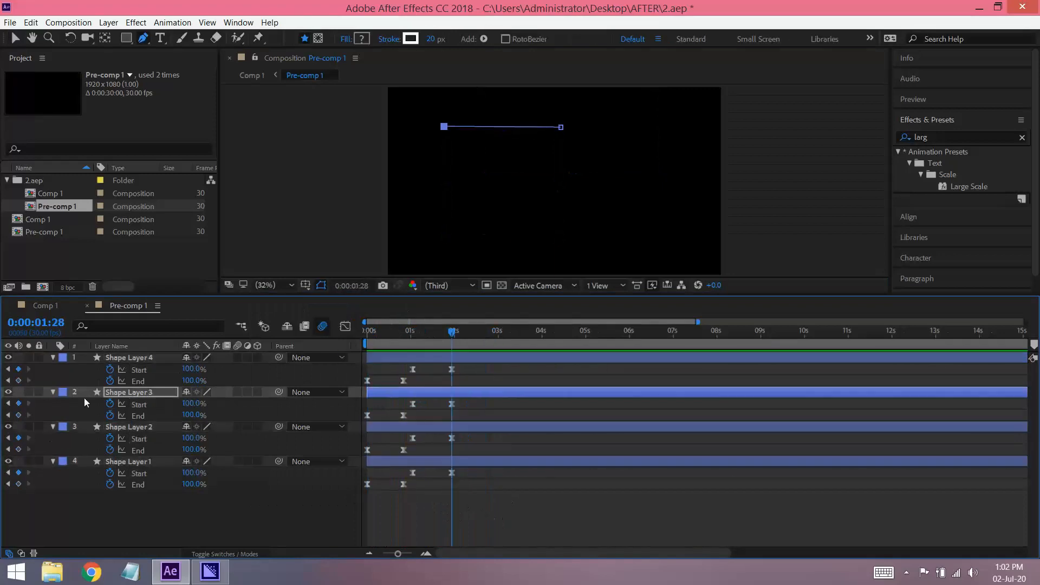
# - Switch to Comp 1 and preview both pre-comps' line animations from the start
pyautogui.click(48, 306)
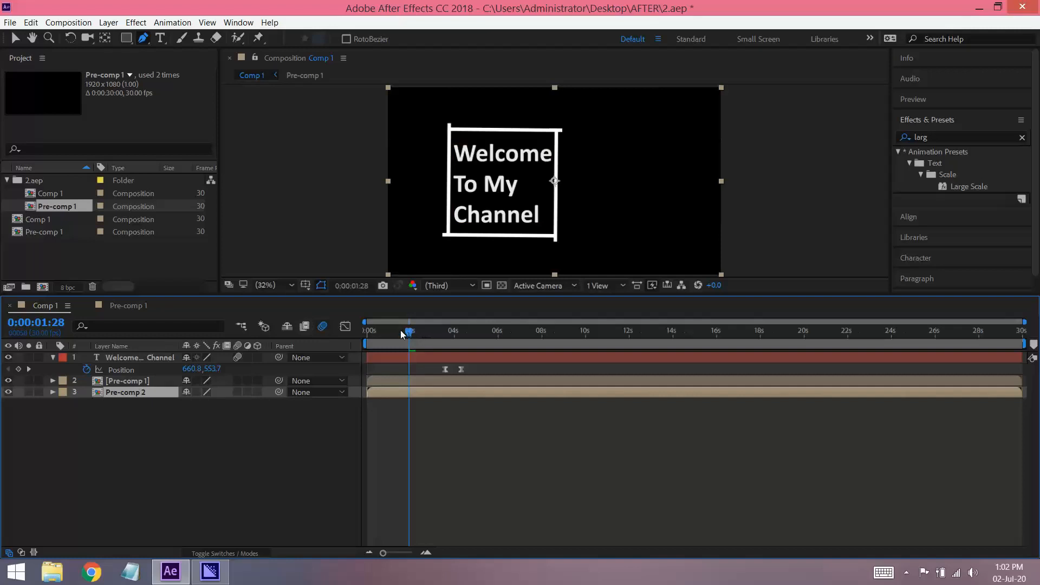
pyautogui.moveTo(401, 335); pyautogui.dragTo(343, 330)
pyautogui.press('space')
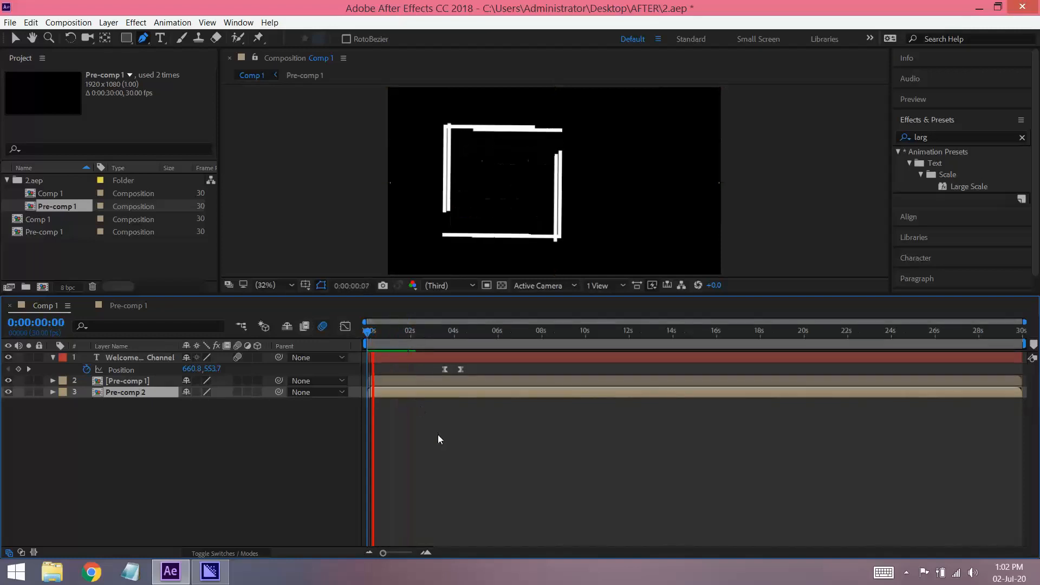
pyautogui.press('space')
# - Delay the Pre-comp 2 layer in Comp 1 to start at about 3.5 seconds and preview the timing
pyautogui.moveTo(413, 392); pyautogui.dragTo(447, 392)
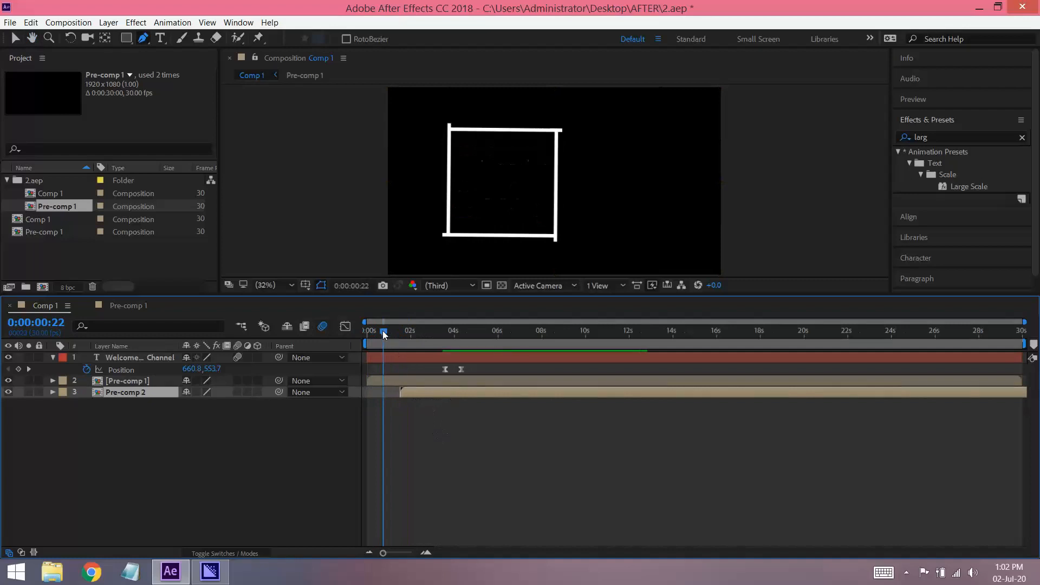
pyautogui.moveTo(383, 332); pyautogui.dragTo(360, 334)
pyautogui.moveTo(419, 394); pyautogui.dragTo(460, 392)
pyautogui.press('space')
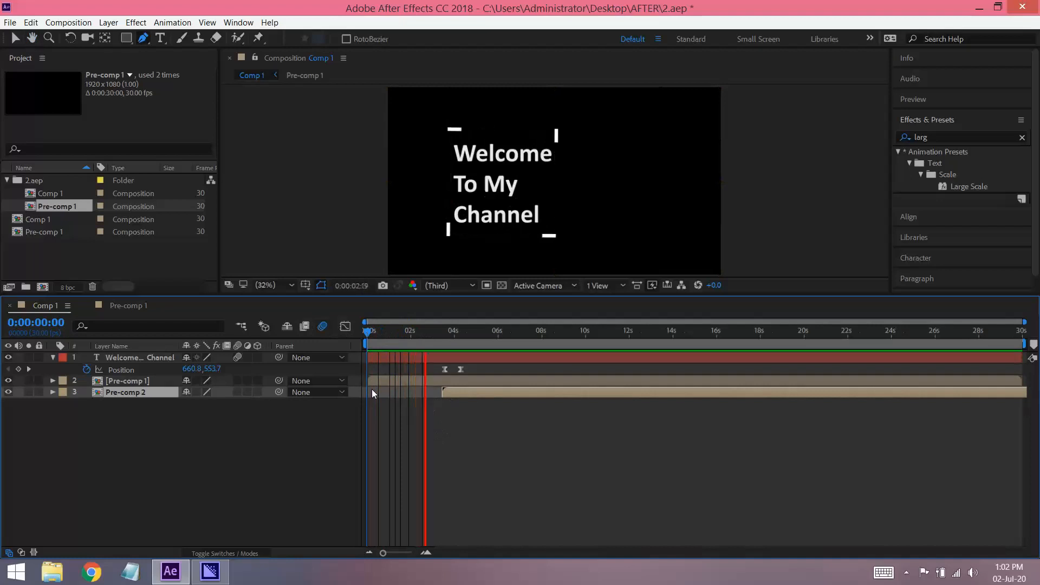
# - Delay the "Welcome To My Channel" text's two Position keyframes to begin at about 6 seconds and play back the whole animation
pyautogui.press('space')
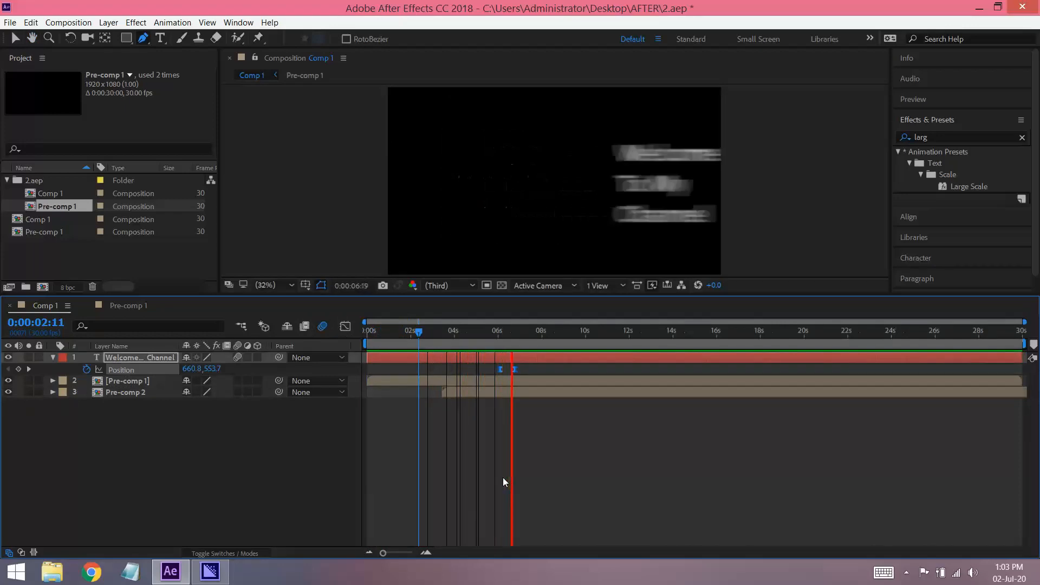
pyautogui.press('space')
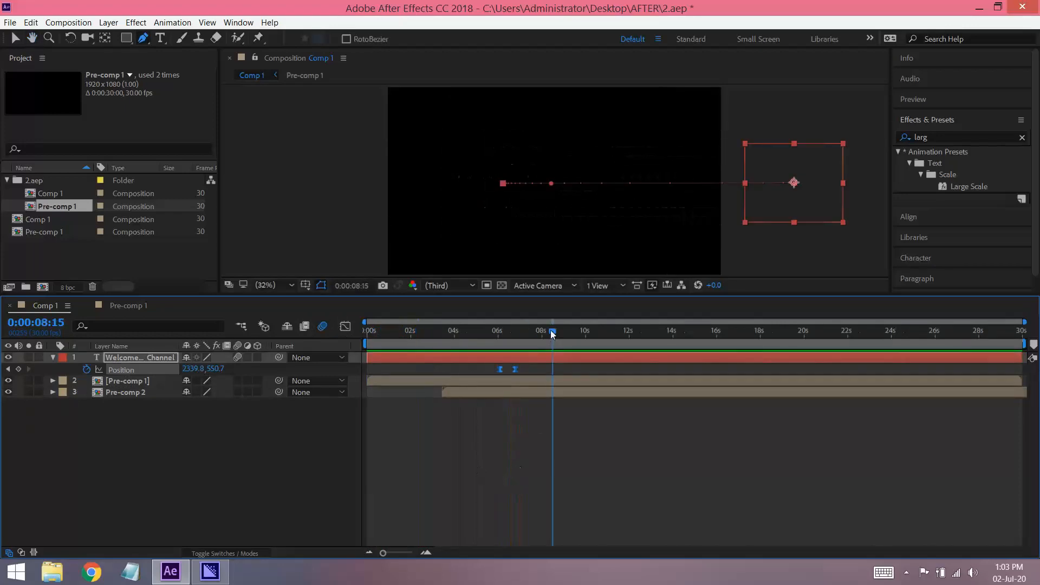
pyautogui.moveTo(550, 330); pyautogui.dragTo(363, 329)
pyautogui.press('space')
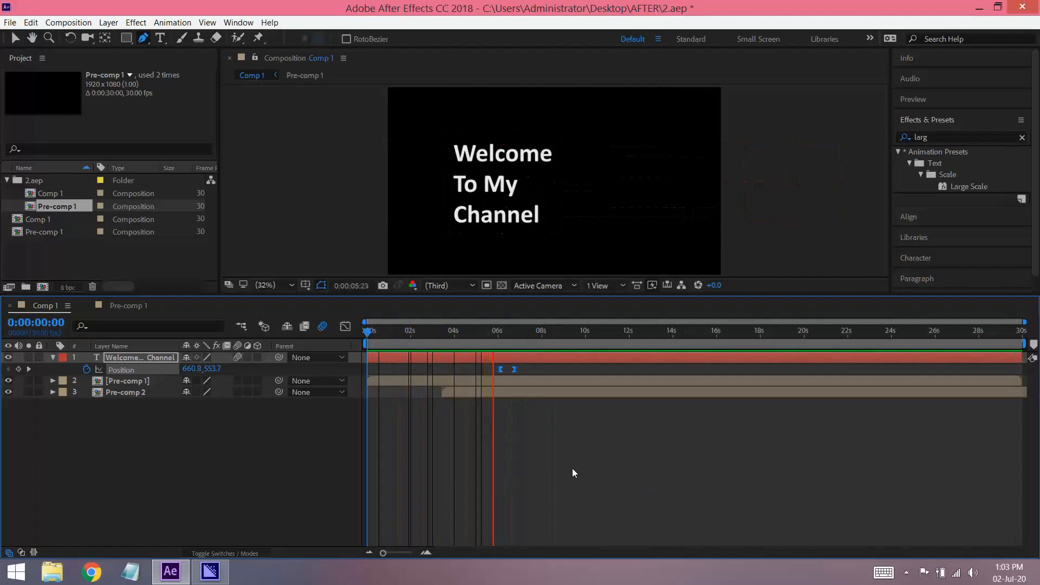
pyautogui.press('space')
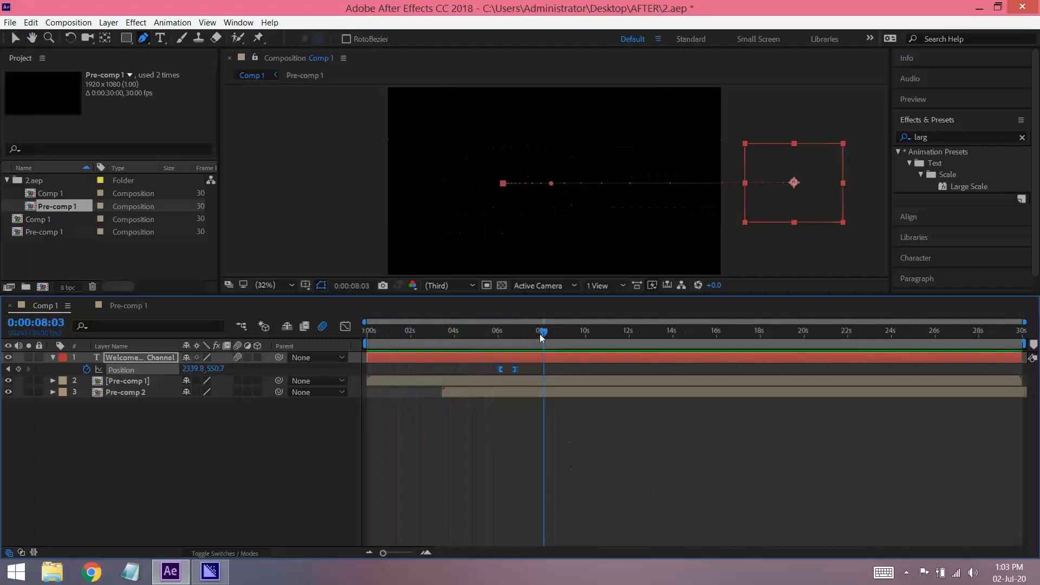
pyautogui.moveTo(545, 336); pyautogui.dragTo(379, 341)
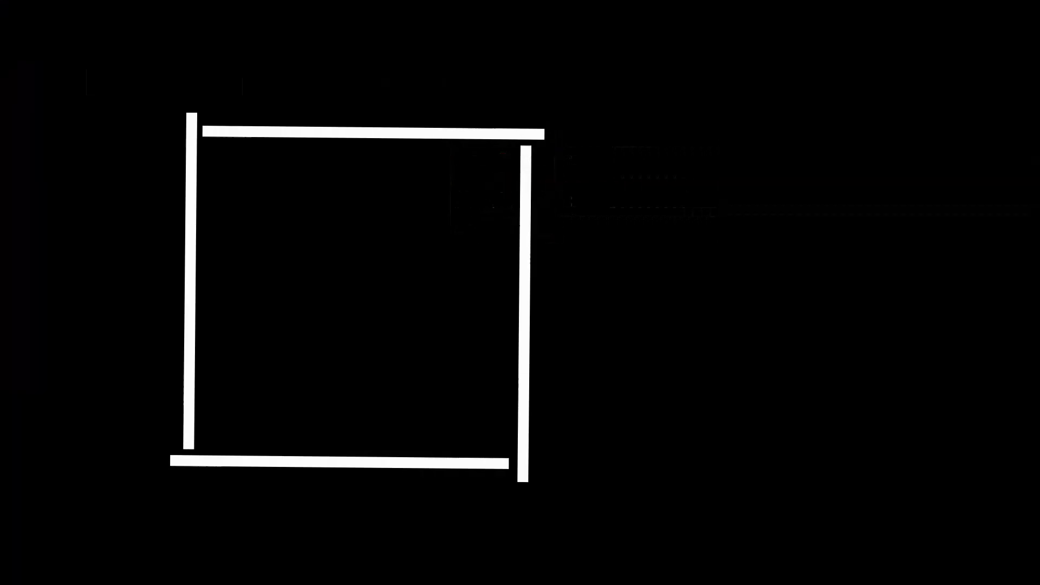